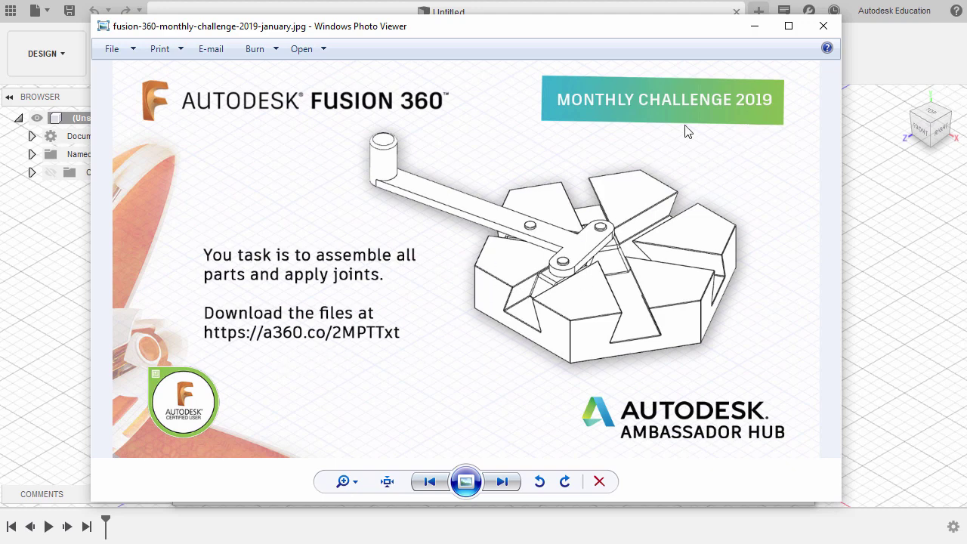
Download the fusion-360-monthly-challenge-2019-january.zip archive from the challenge's web page.
click(755, 31)
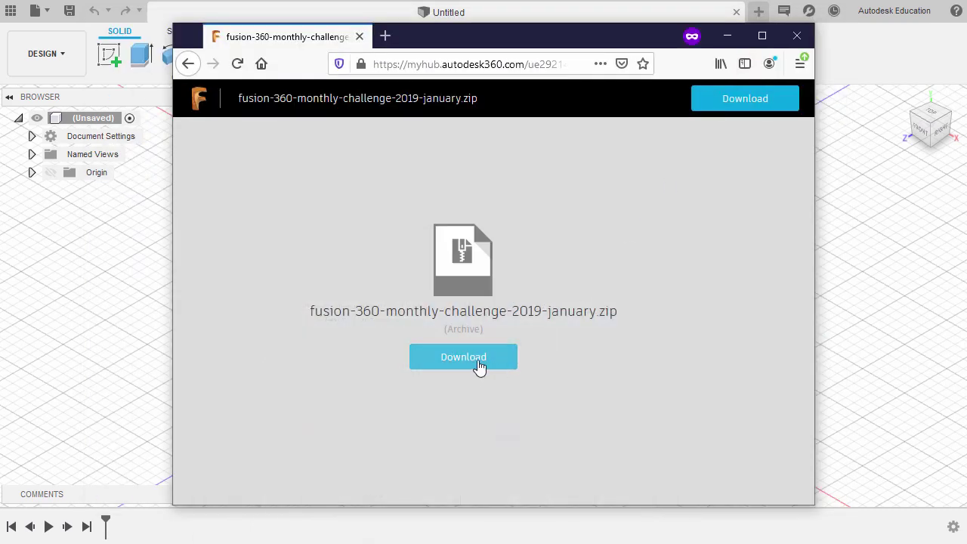
click(465, 363)
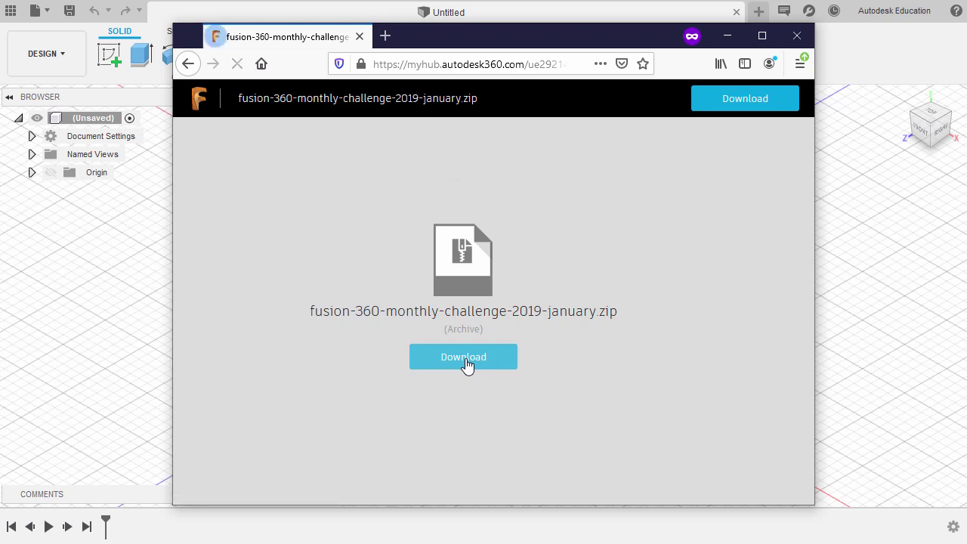
click(662, 411)
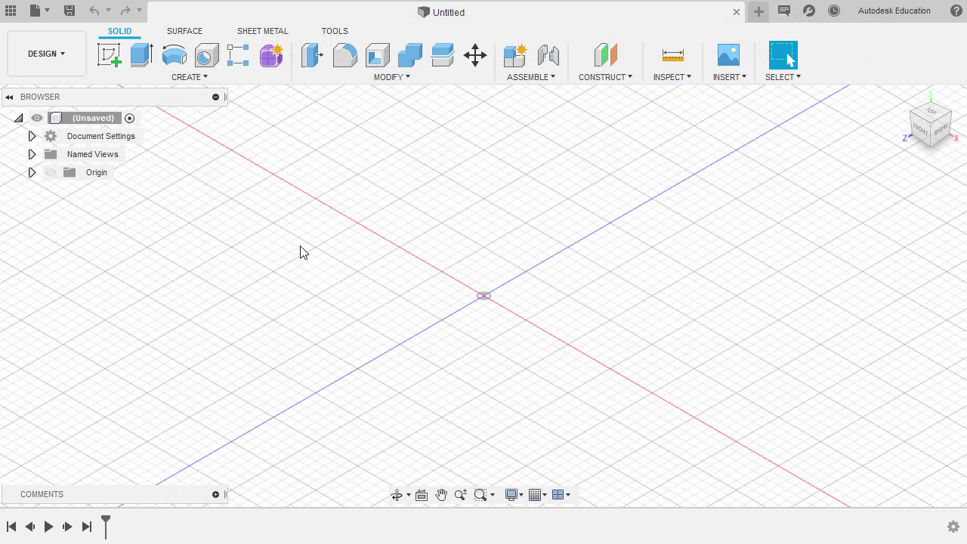
Open the Autodesk Education - Autodesk University folder in the AP702151-FusionMonthlyChallenge-2019 project.
click(10, 11)
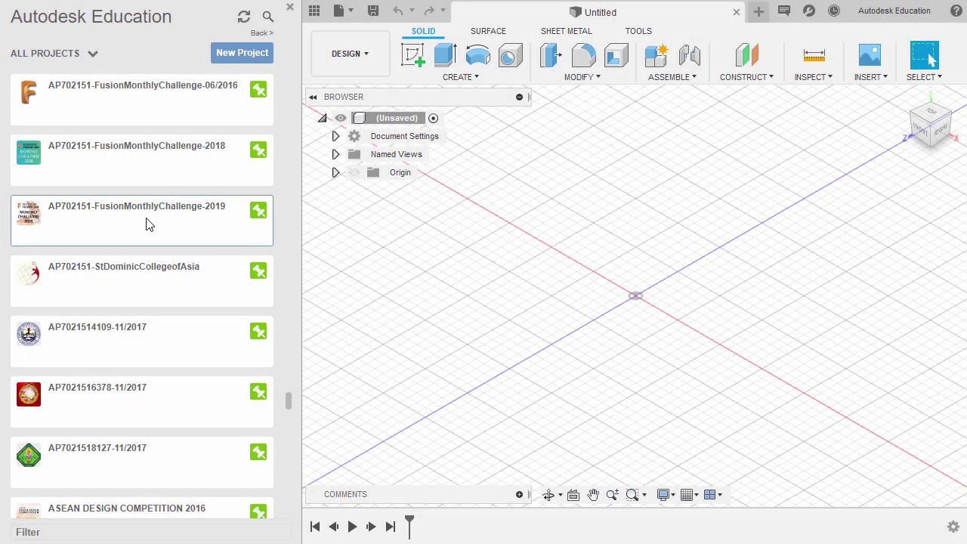
click(148, 224)
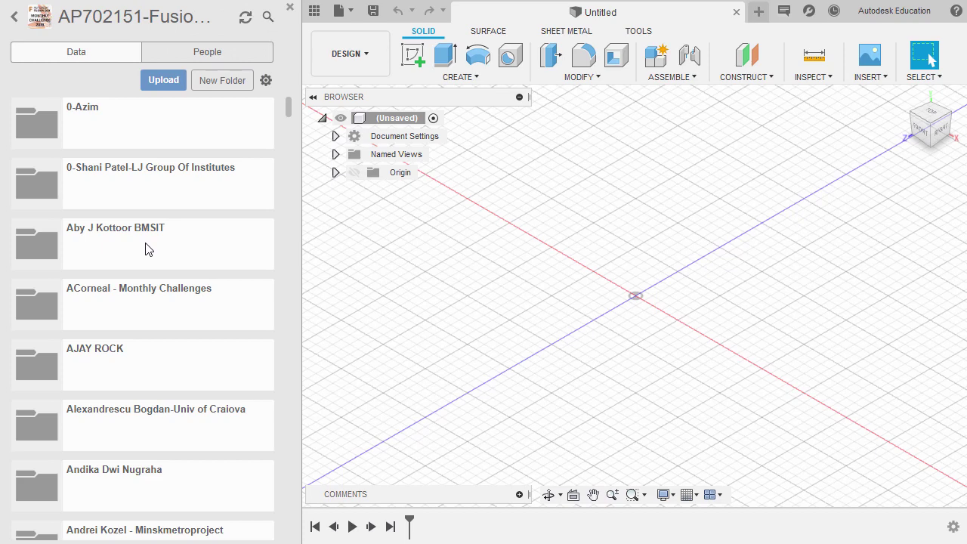
scroll(148, 250, down, 3)
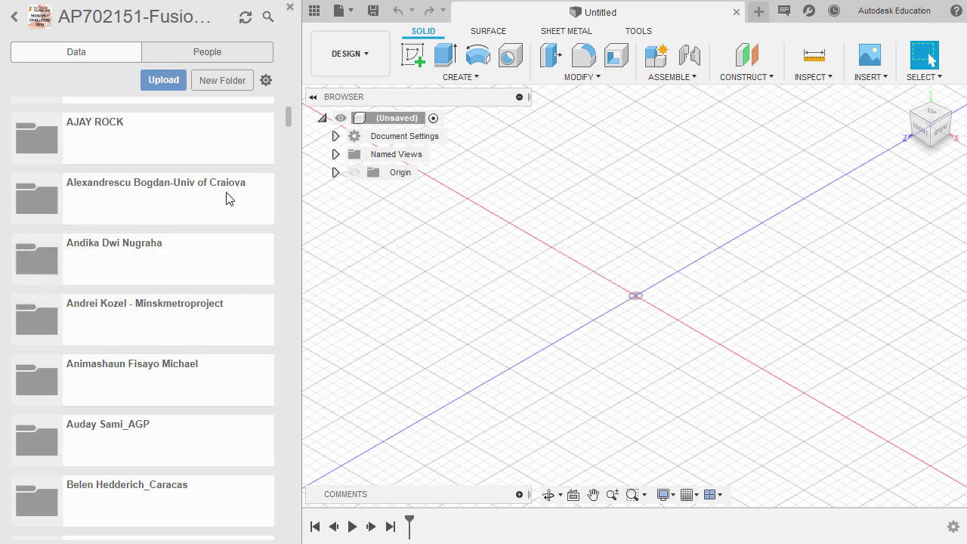
scroll(230, 199, down, 3)
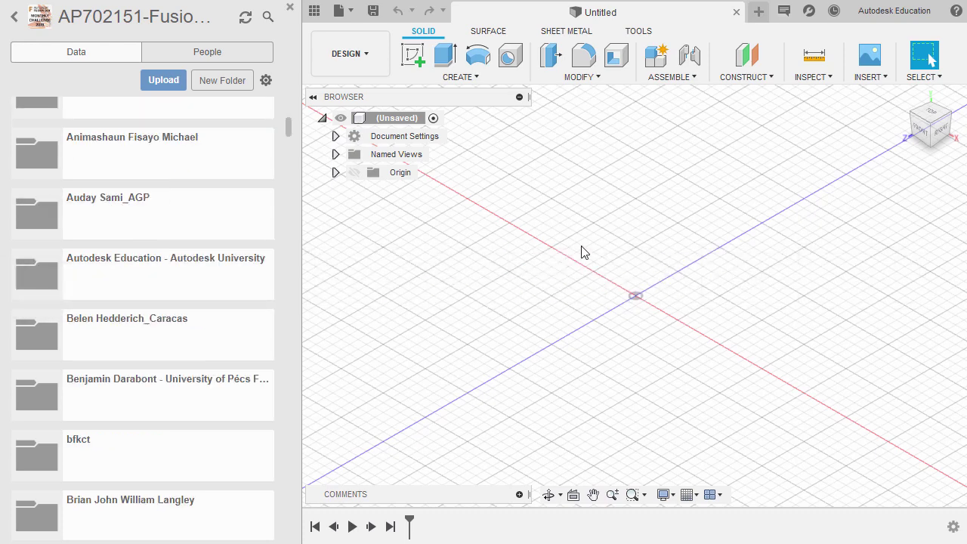
click(168, 281)
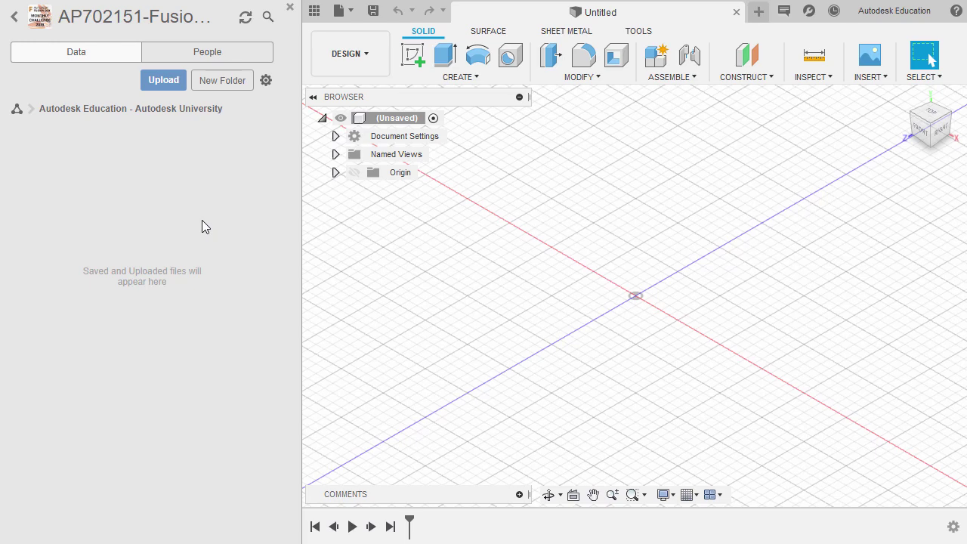
Upload handle.f3d, pin.f3d, platform.f3d and slider.f3d to the open project folder and dismiss the job status.
click(167, 84)
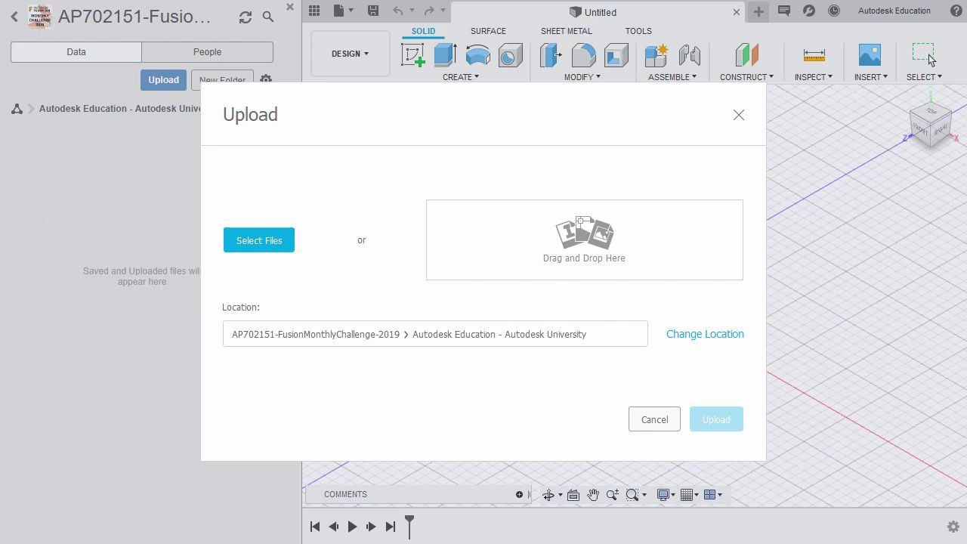
drag(0, 255, 423, 203)
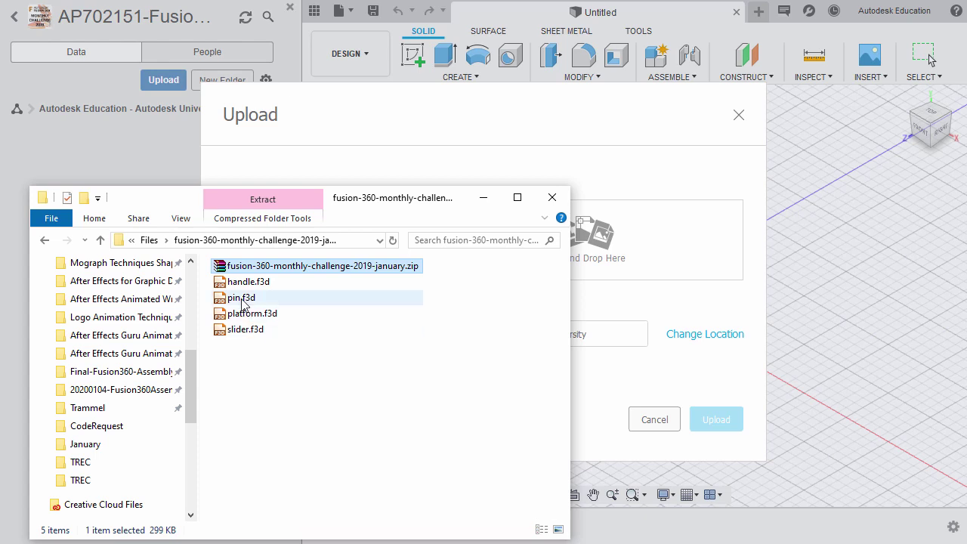
drag(320, 355, 238, 286)
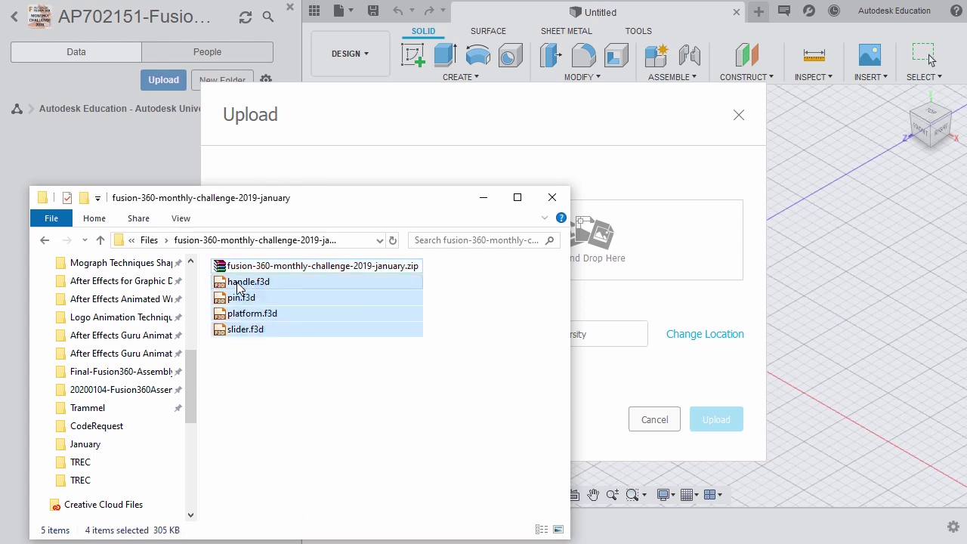
drag(322, 200, 210, 243)
drag(225, 322, 593, 242)
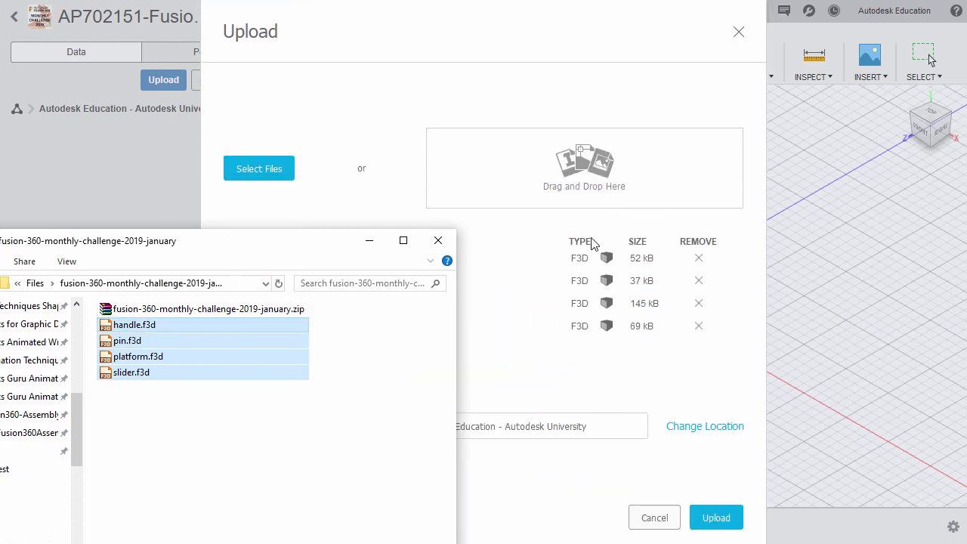
click(438, 241)
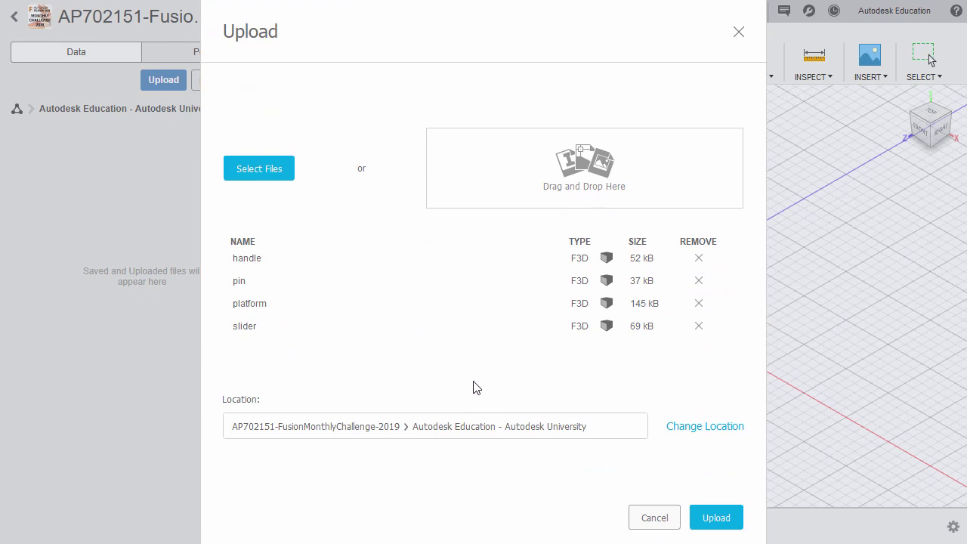
click(717, 520)
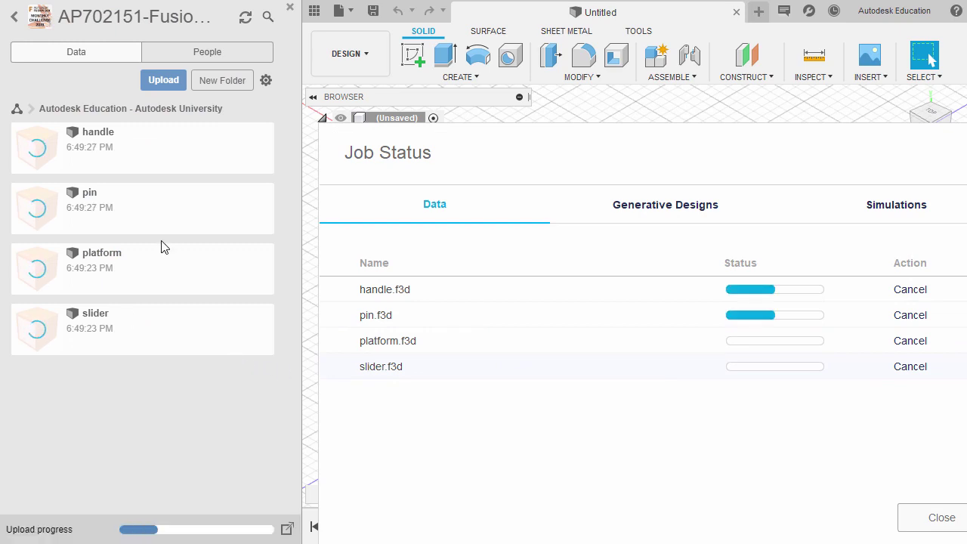
drag(529, 168, 444, 89)
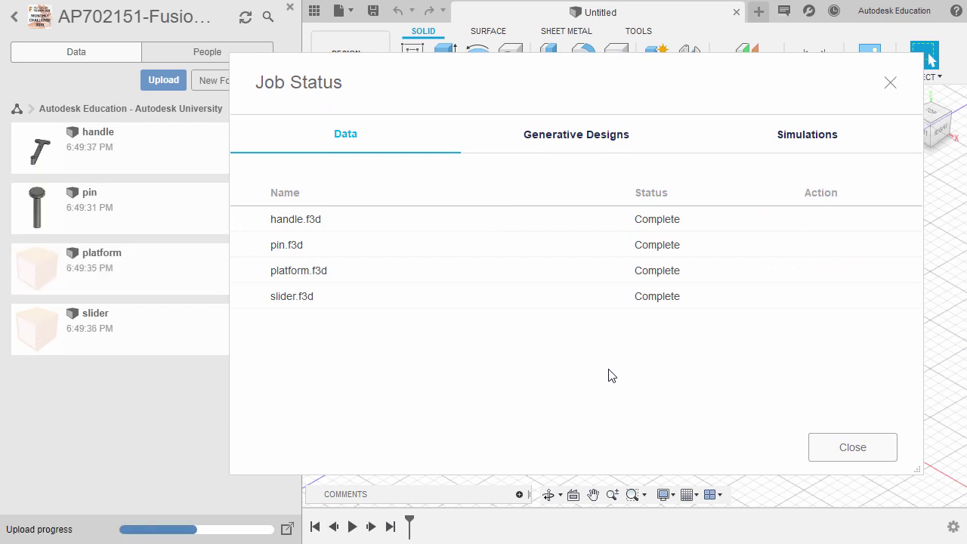
click(876, 454)
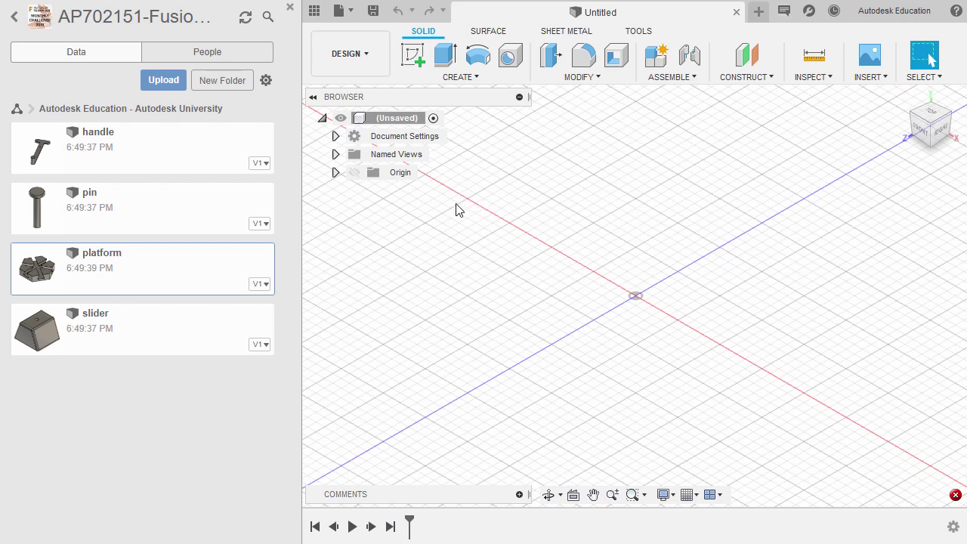
Try inserting the platform into the current design to check its orientation.
right_click(161, 269)
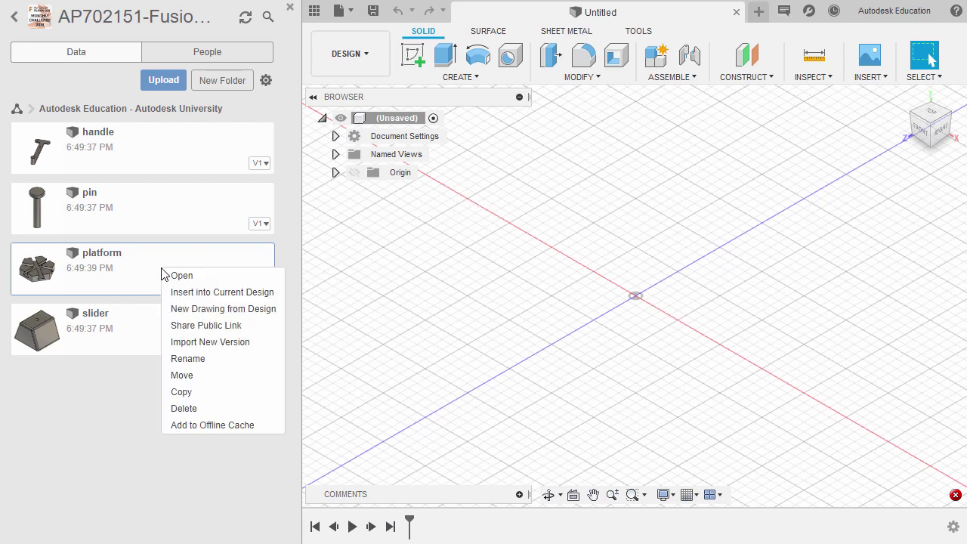
click(218, 293)
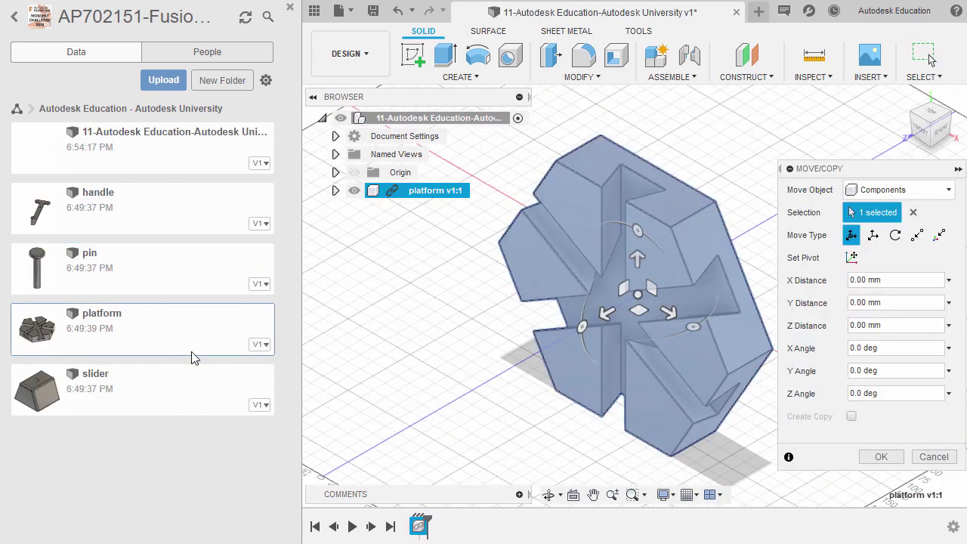
shift+middle_drag(408, 314, 350, 309)
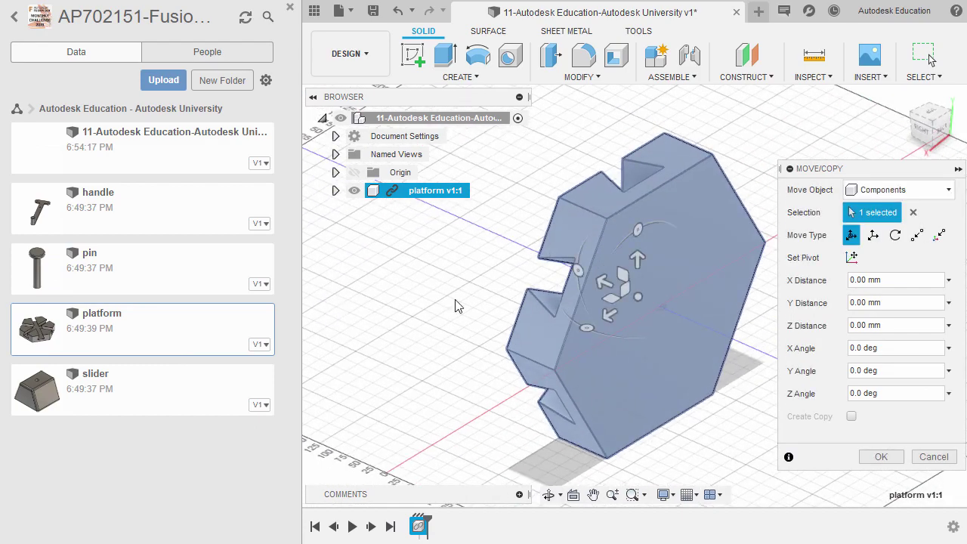
shift+middle_drag(693, 296, 503, 388)
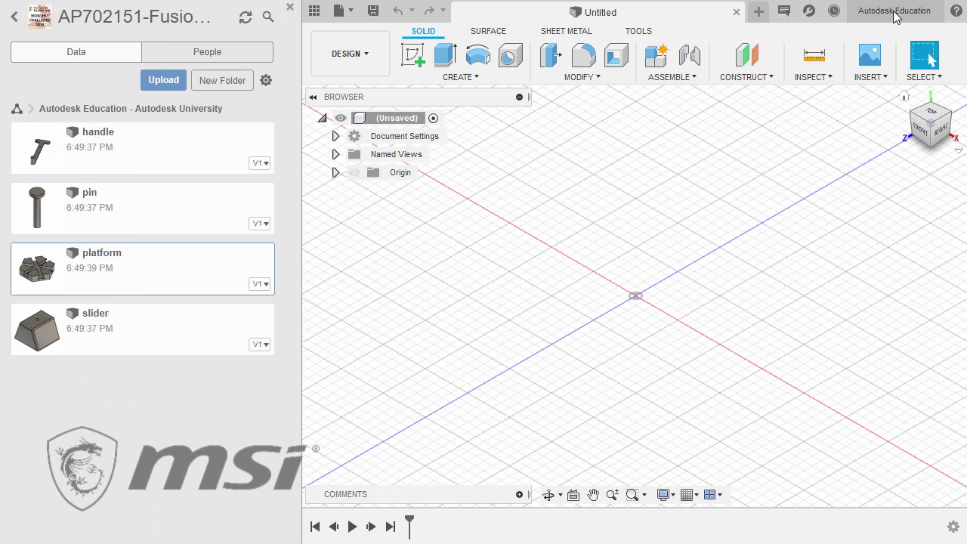
Set the default modeling orientation to Z up in the general preferences and apply the change.
click(894, 12)
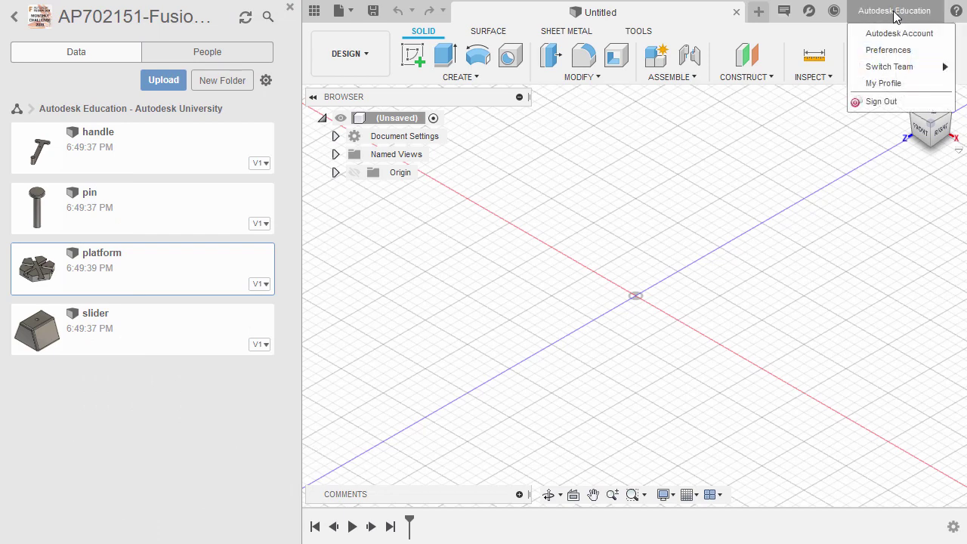
click(889, 51)
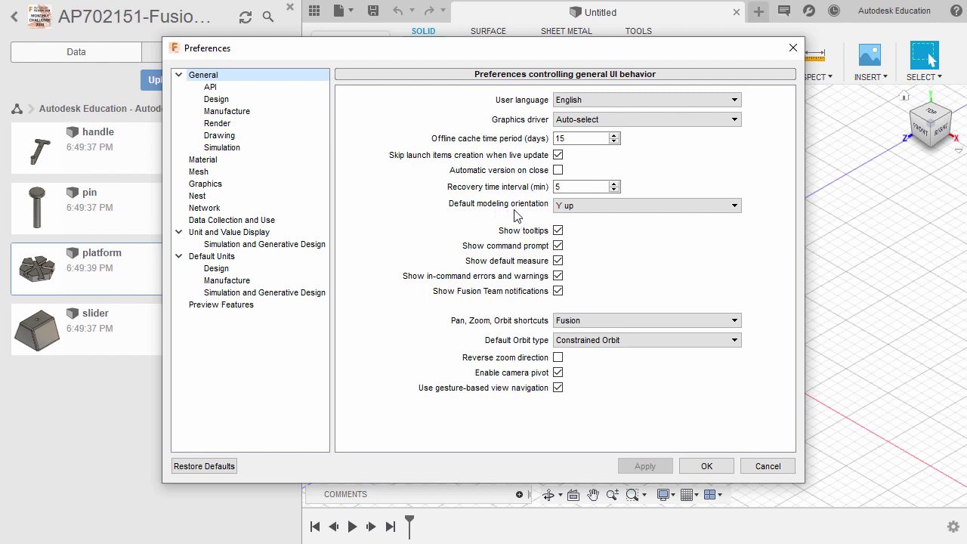
click(645, 210)
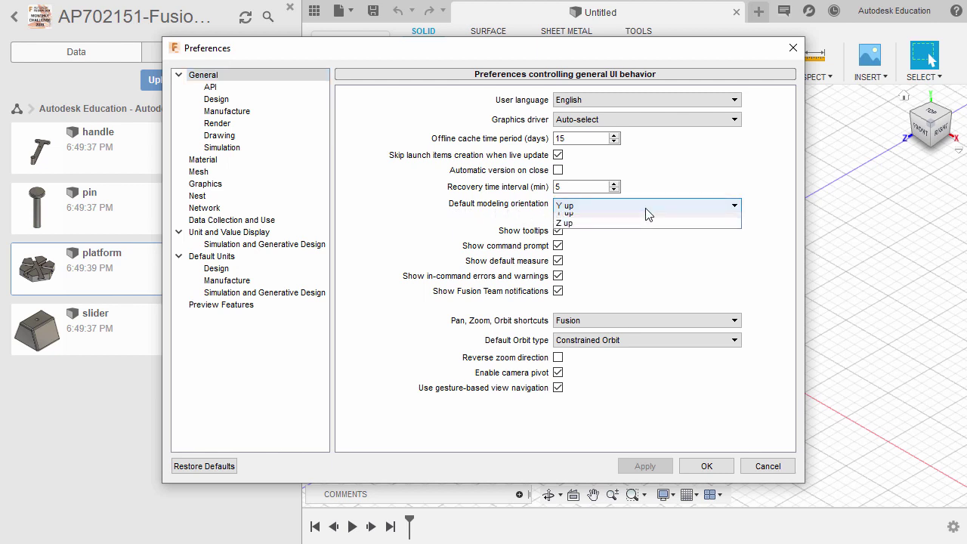
click(646, 230)
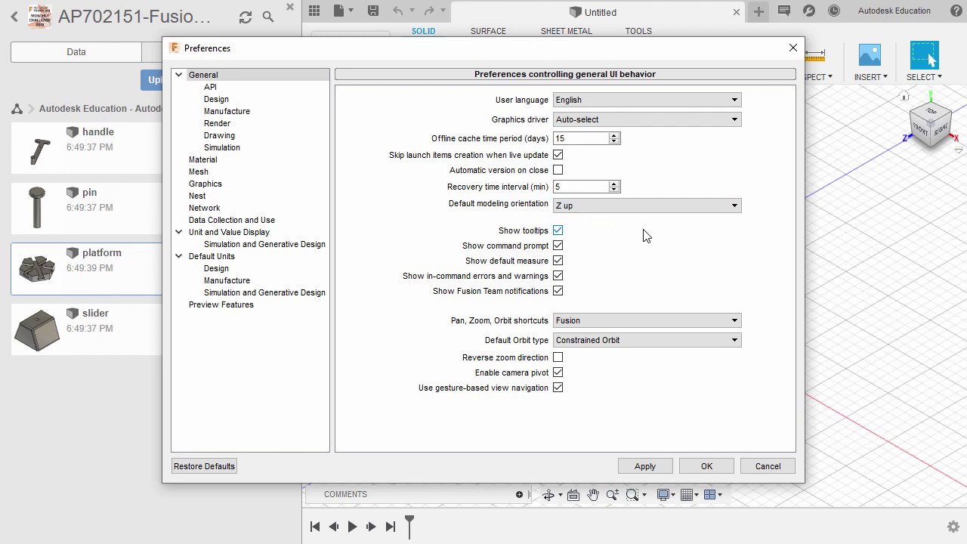
click(646, 466)
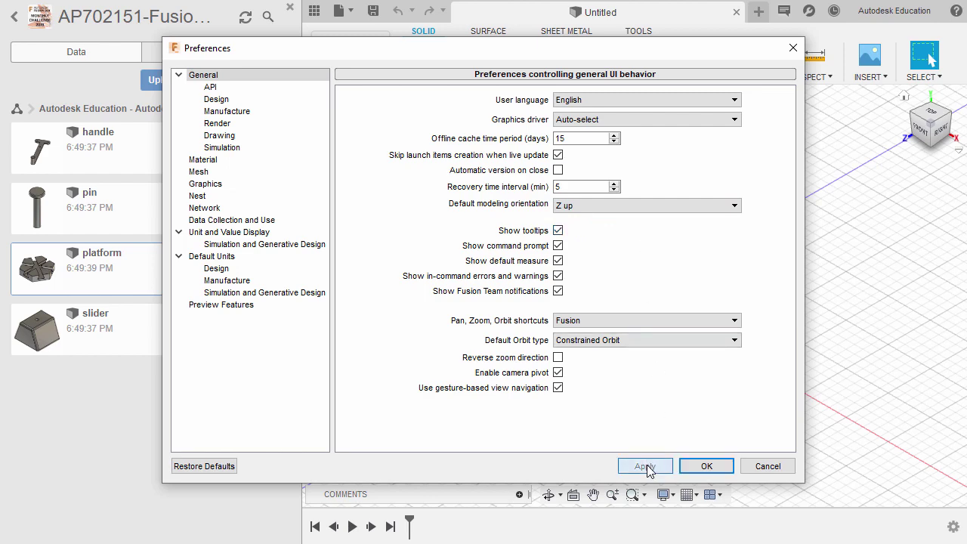
click(707, 466)
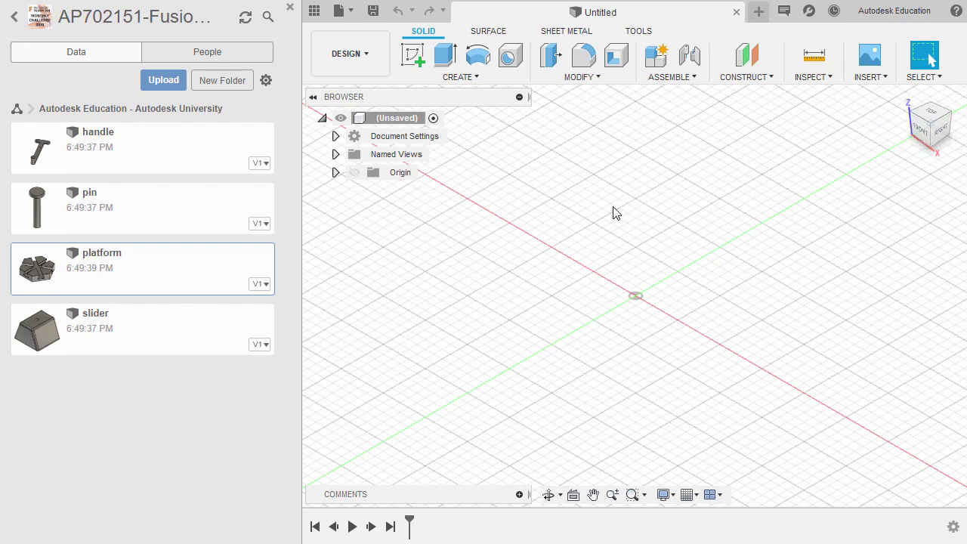
Save the empty design as 11-Autodesk Education-Autodesk University in the Autodesk Education - Autodesk University folder.
key(ctrl+s)
drag(419, 38, 533, 150)
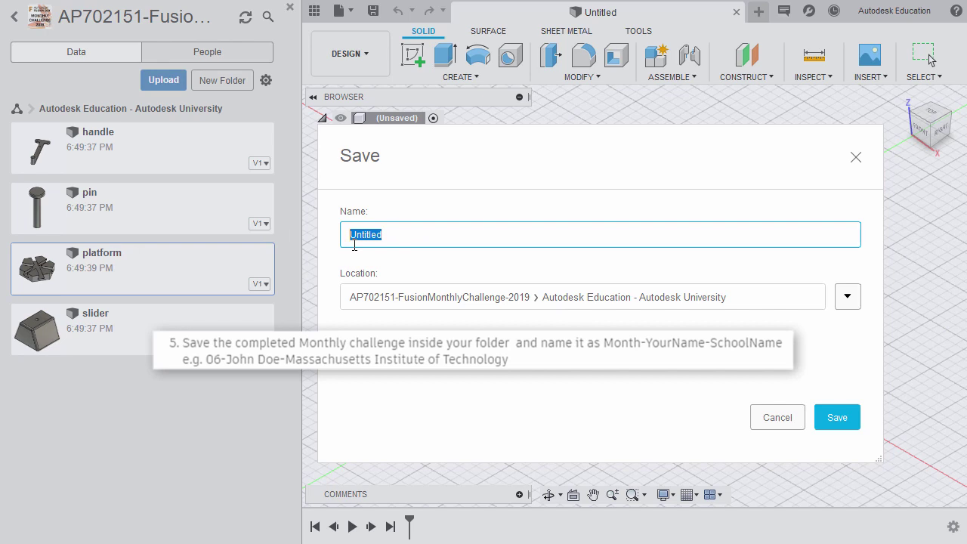
text(11-Autodesk Educati)
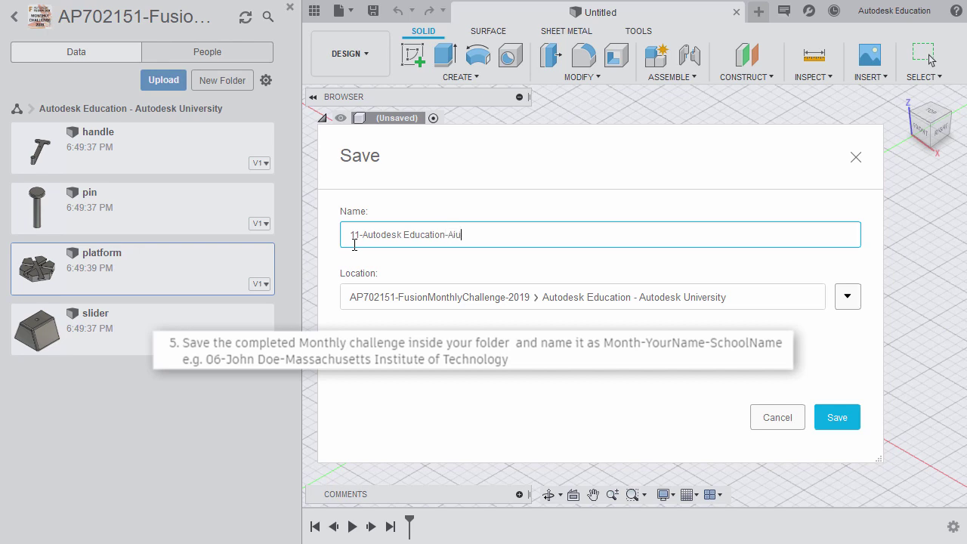
text(on-Autodesk University)
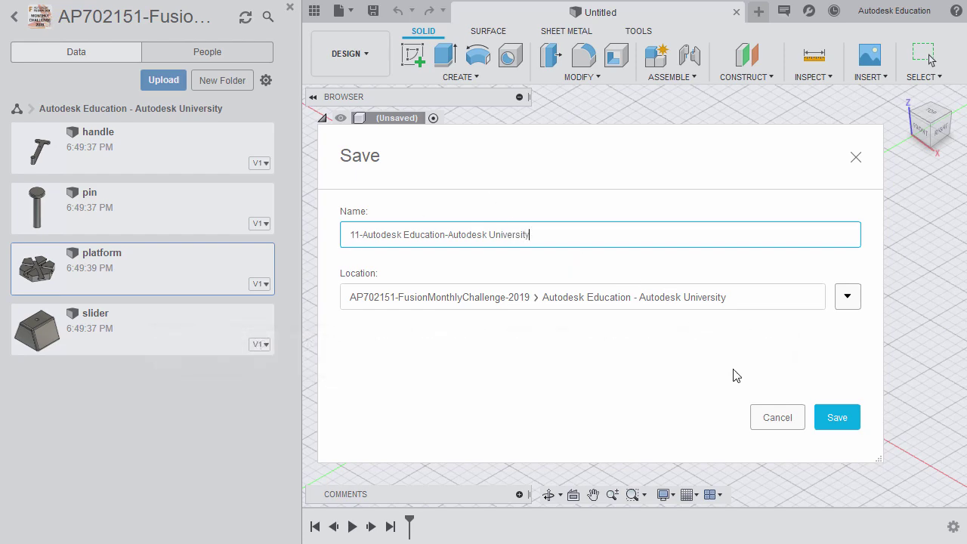
click(824, 417)
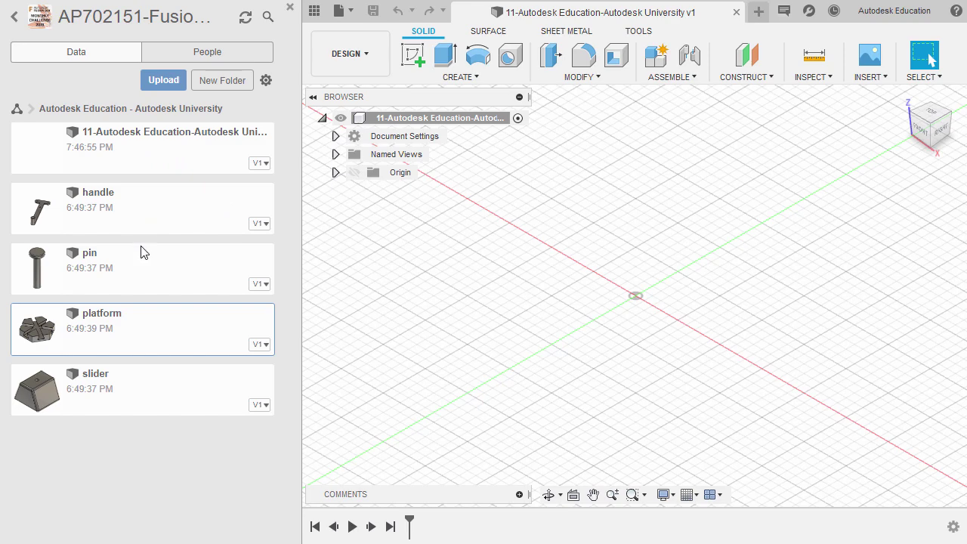
Insert the platform into the current design and accept its default position.
right_click(154, 326)
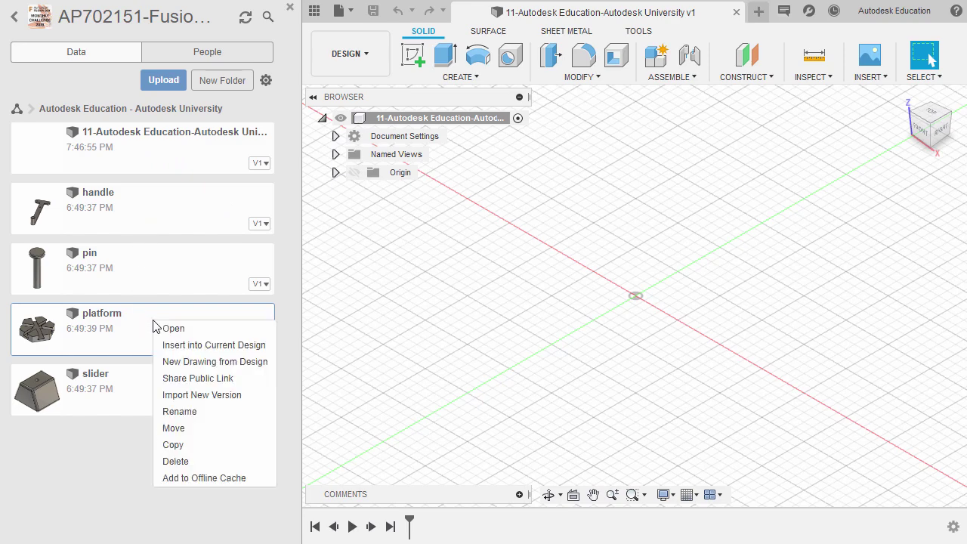
click(195, 346)
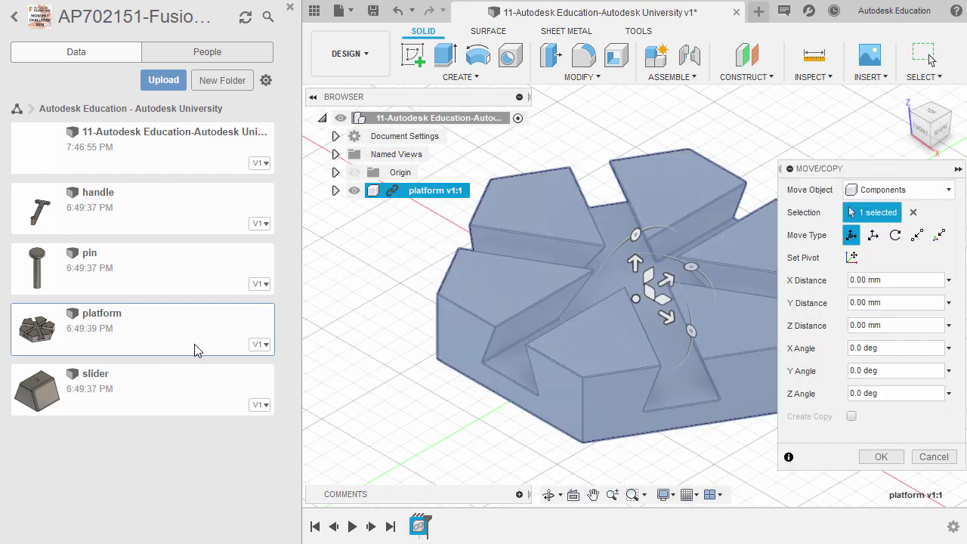
shift+middle_drag(461, 317, 470, 297)
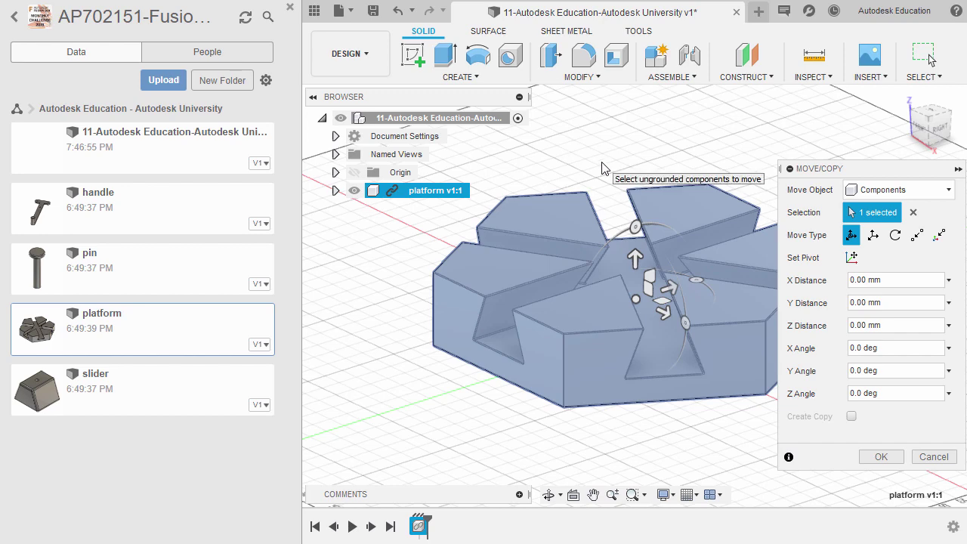
click(878, 458)
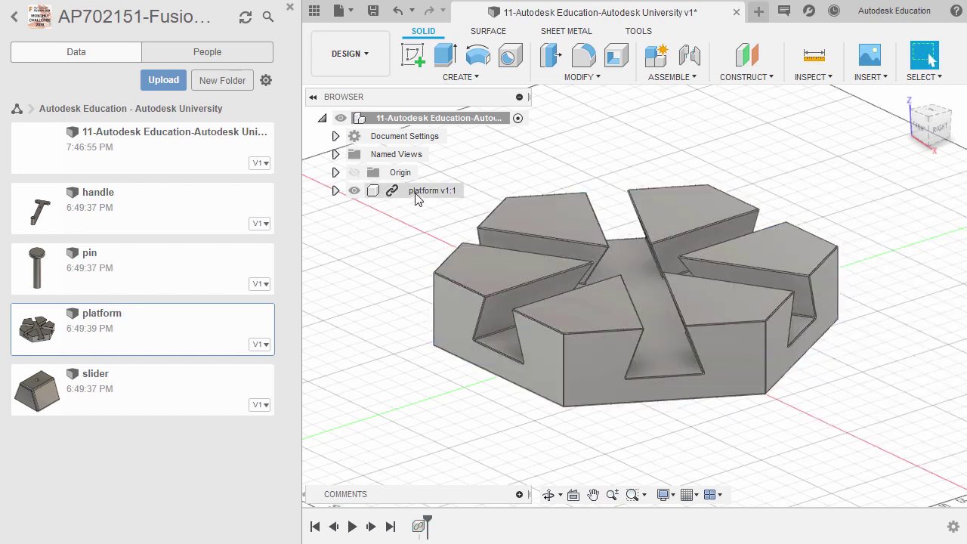
Ground the platform component so it stays fixed in the assembly.
click(417, 191)
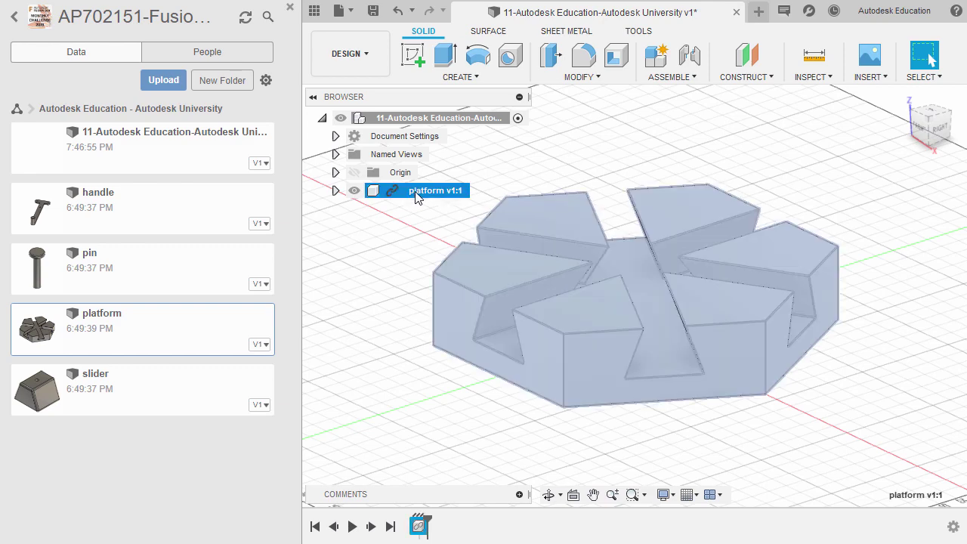
right_click(417, 195)
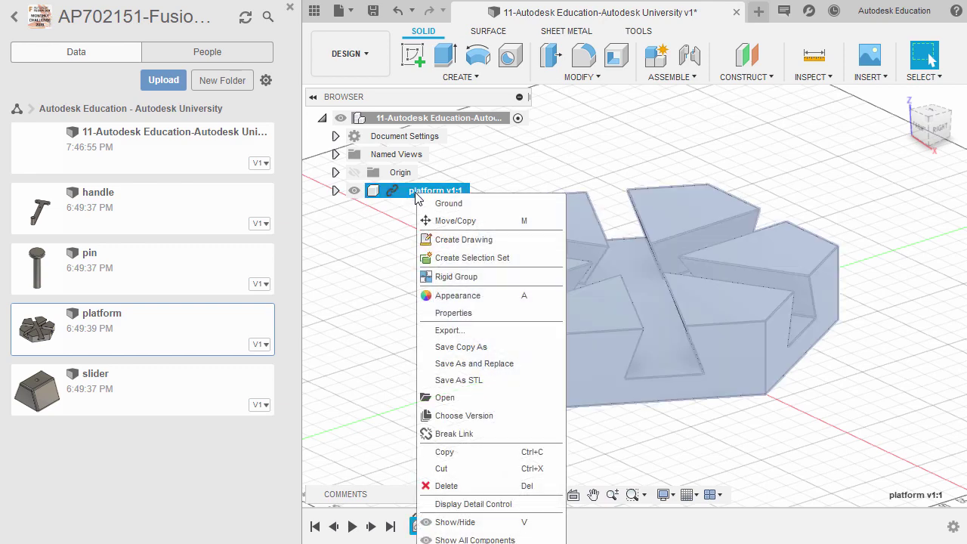
click(469, 204)
click(867, 124)
click(907, 102)
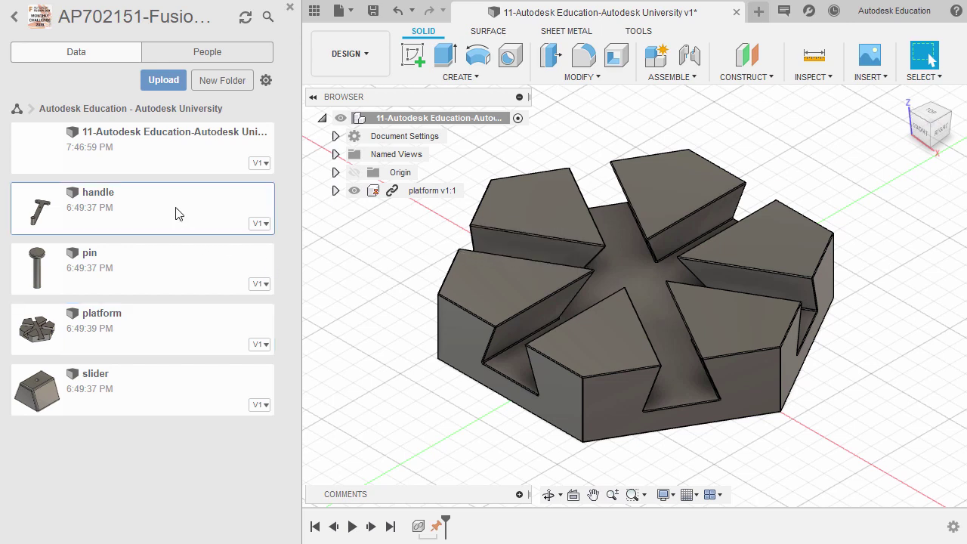
ctrl+click(162, 275)
ctrl+click(154, 394)
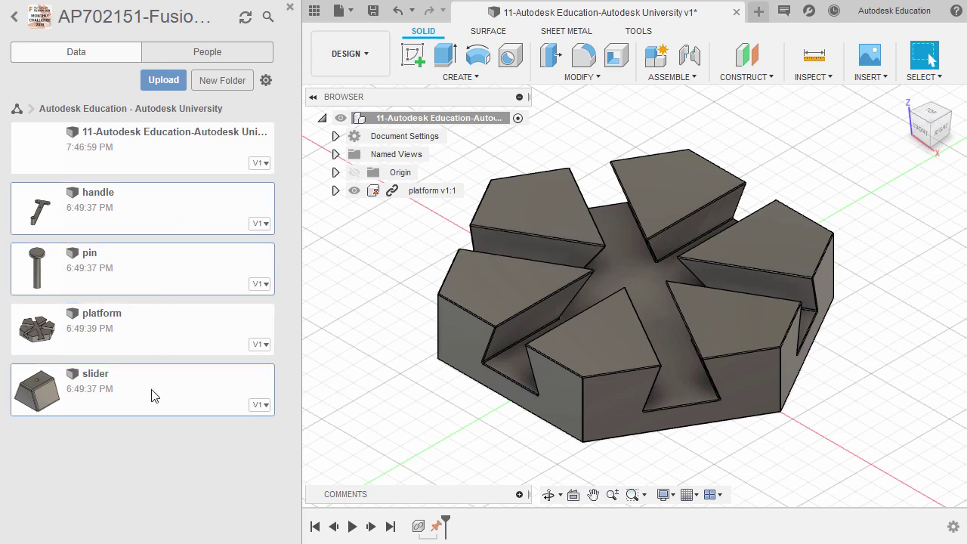
right_click(184, 261)
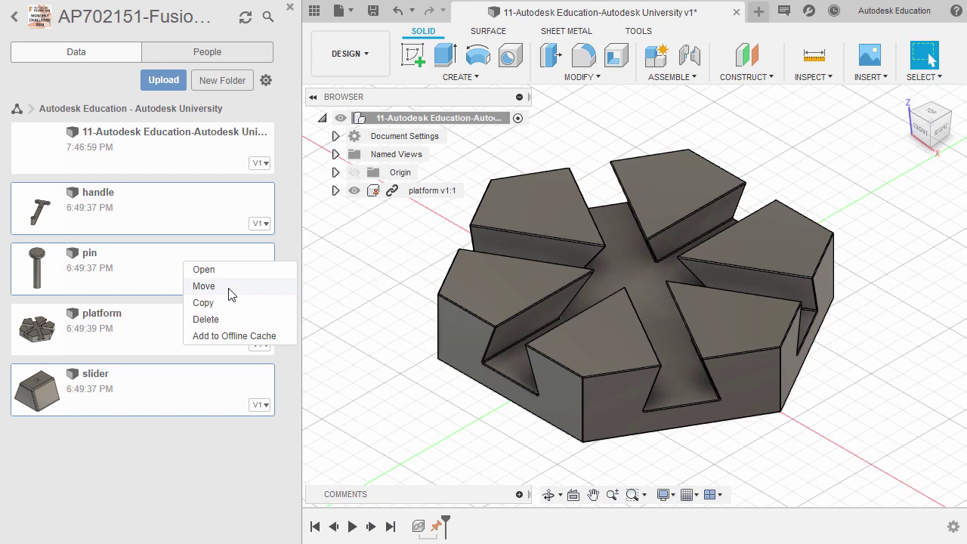
click(203, 457)
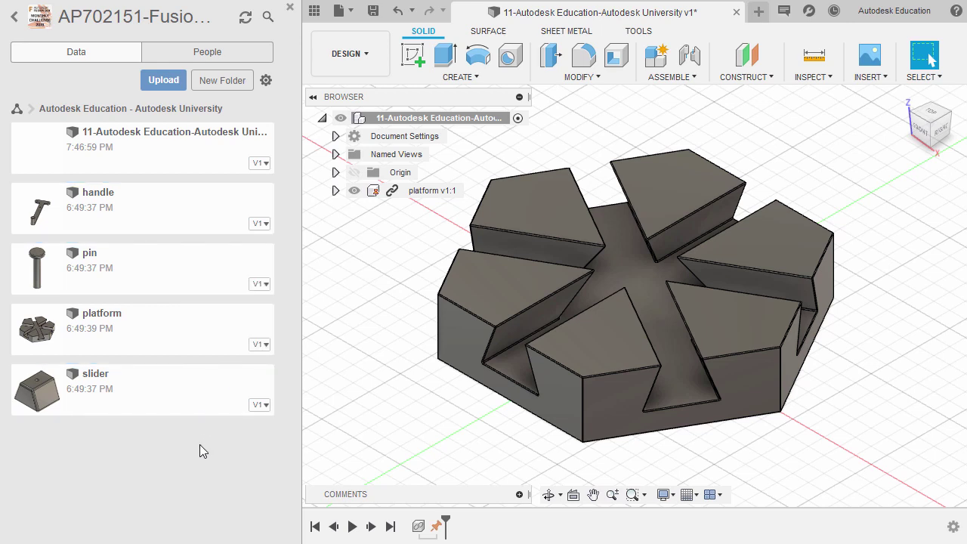
Insert the slider into the current design and accept its default position.
click(183, 395)
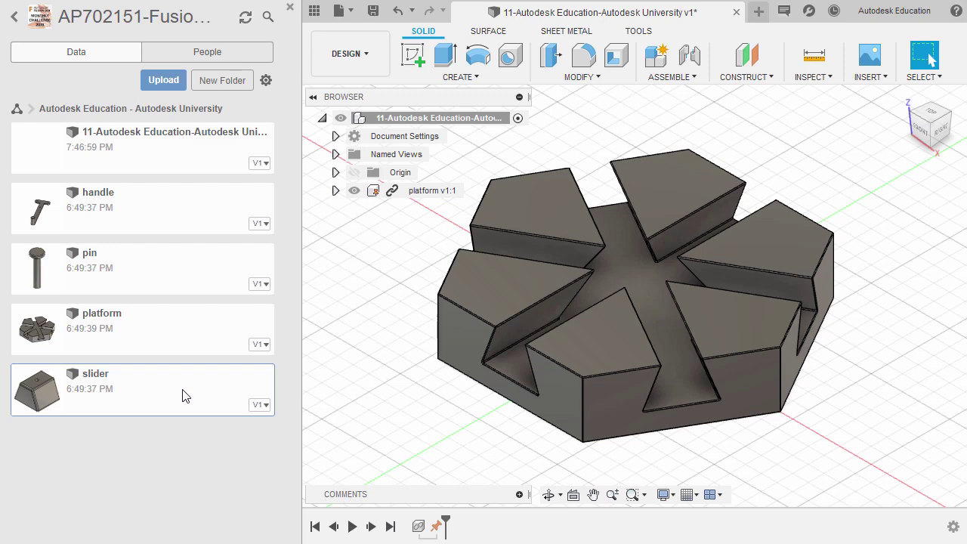
right_click(183, 396)
click(218, 407)
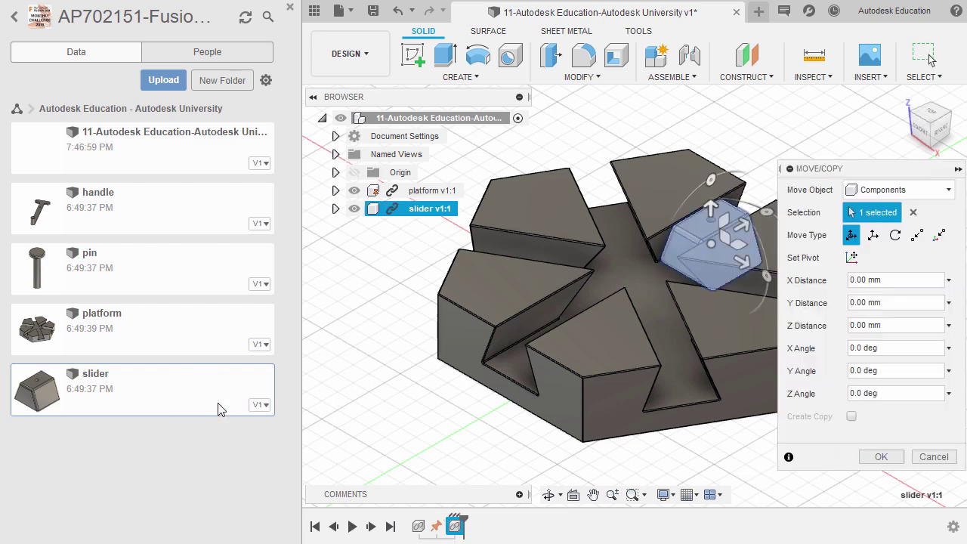
right_click(368, 295)
click(424, 288)
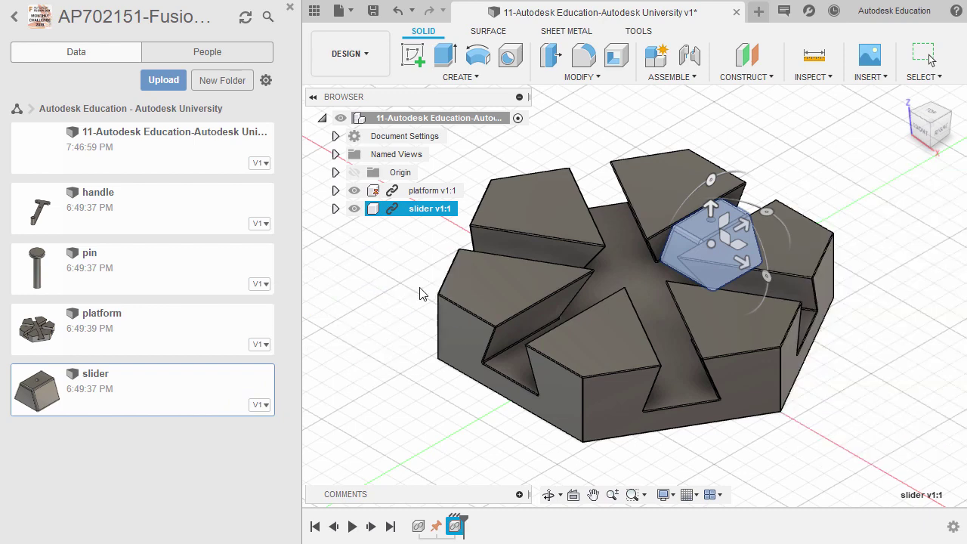
Insert the pin into the current design and accept its default position.
click(136, 272)
right_click(135, 270)
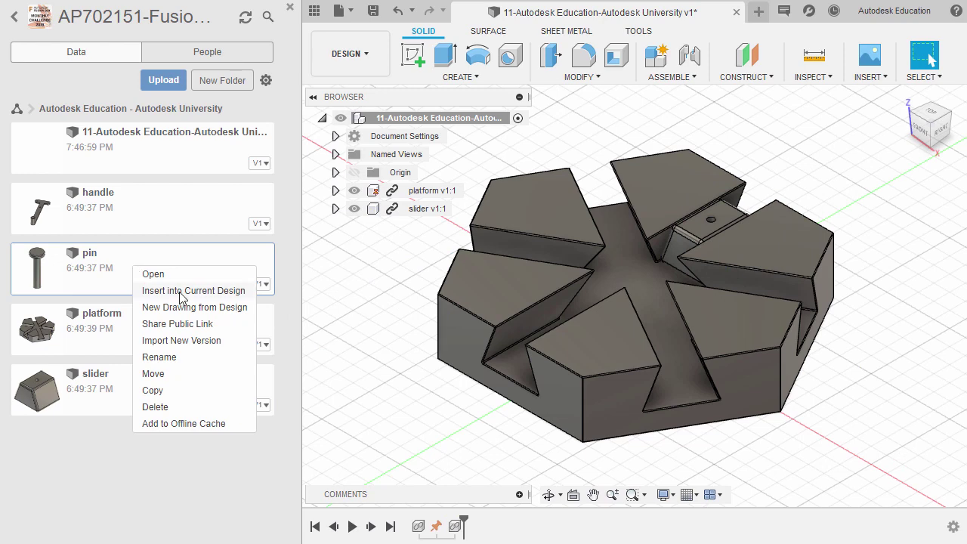
click(180, 292)
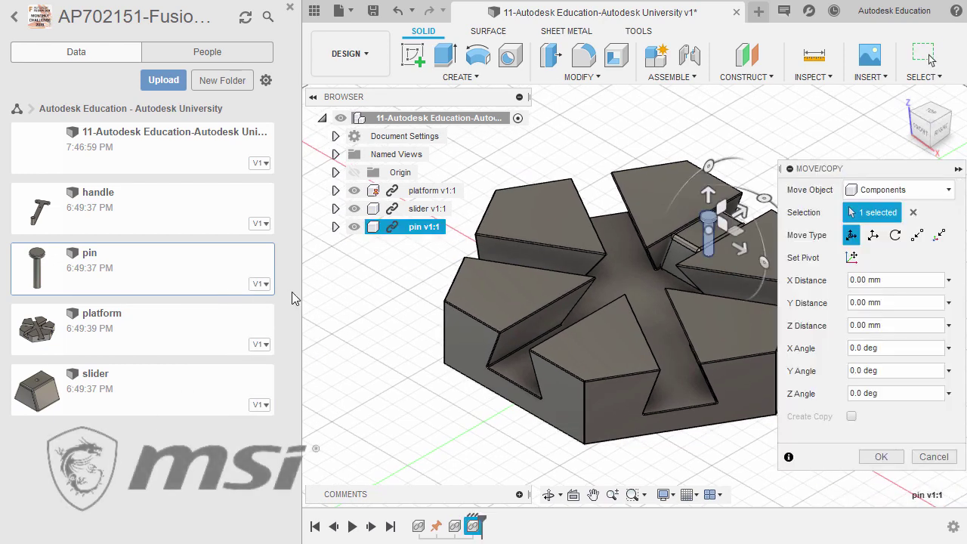
right_click(353, 281)
click(406, 276)
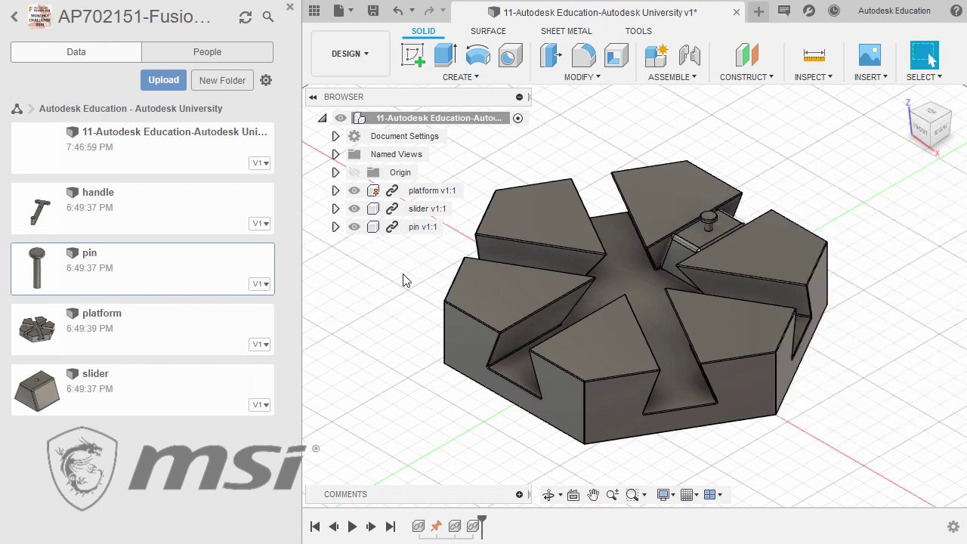
Insert the handle into the current design at its default position and hide the project data.
click(174, 209)
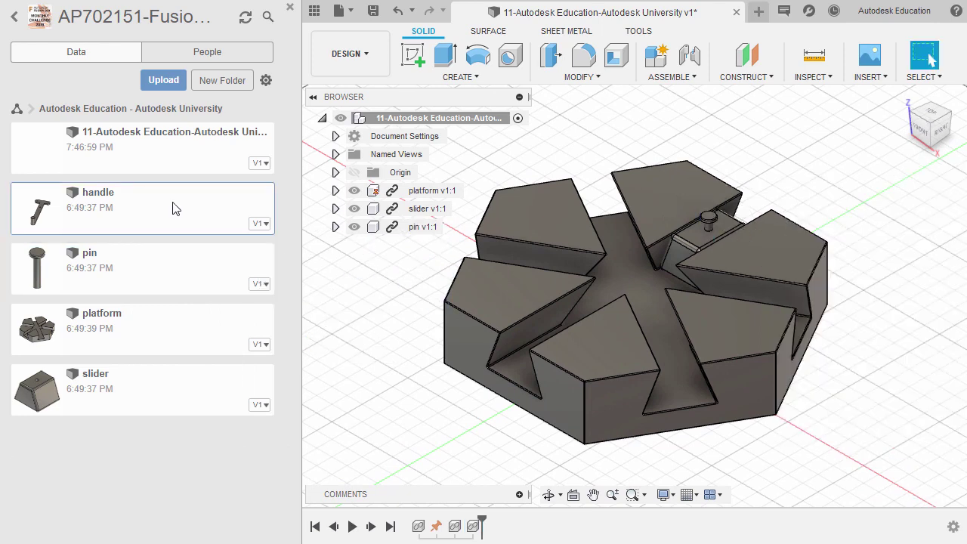
right_click(174, 208)
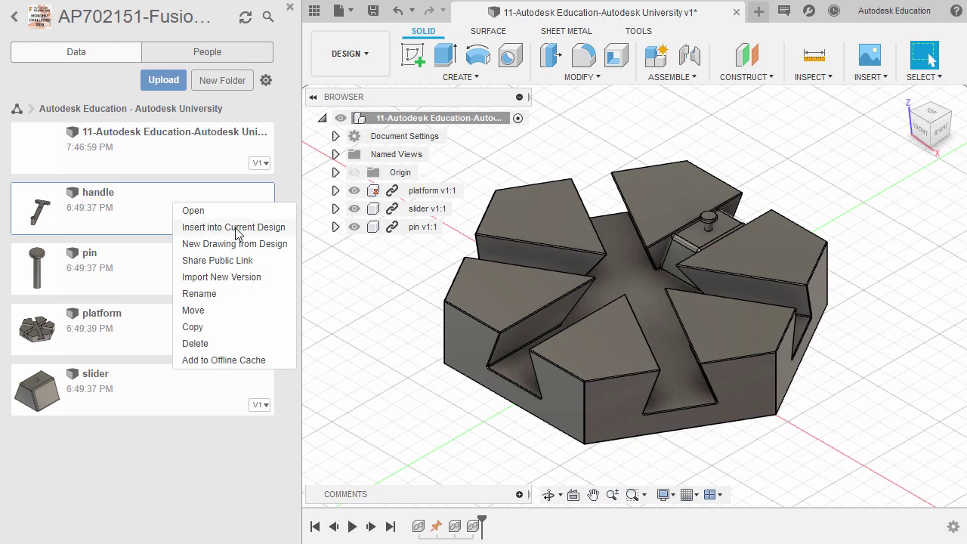
click(287, 228)
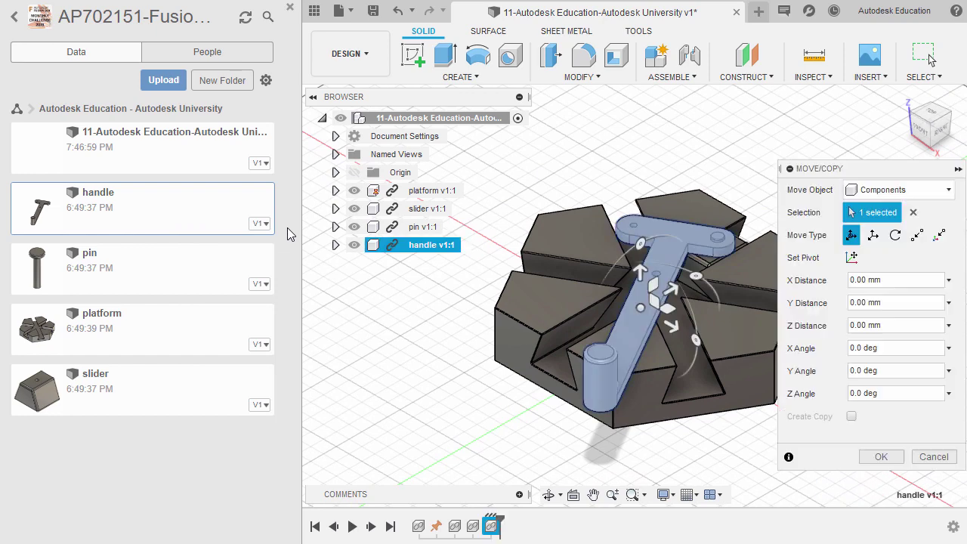
click(878, 457)
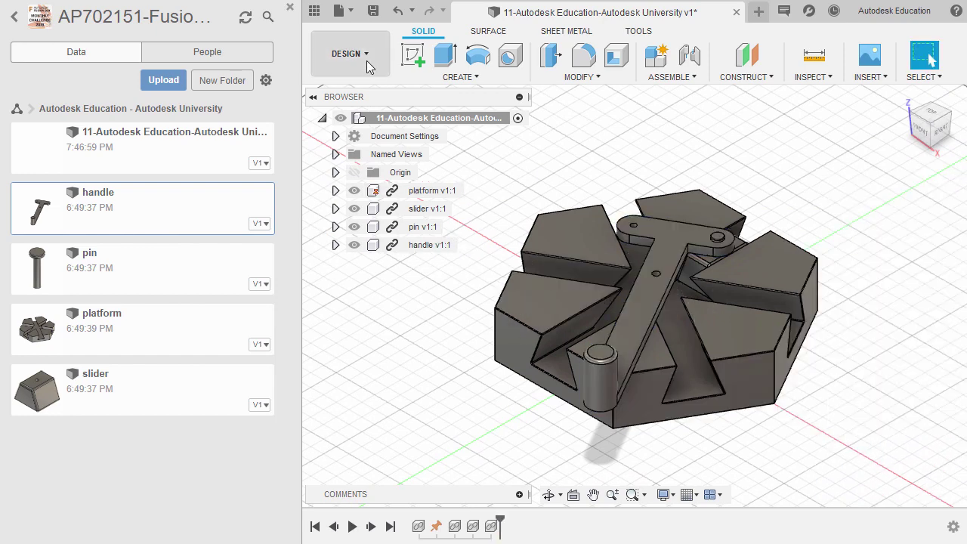
click(315, 12)
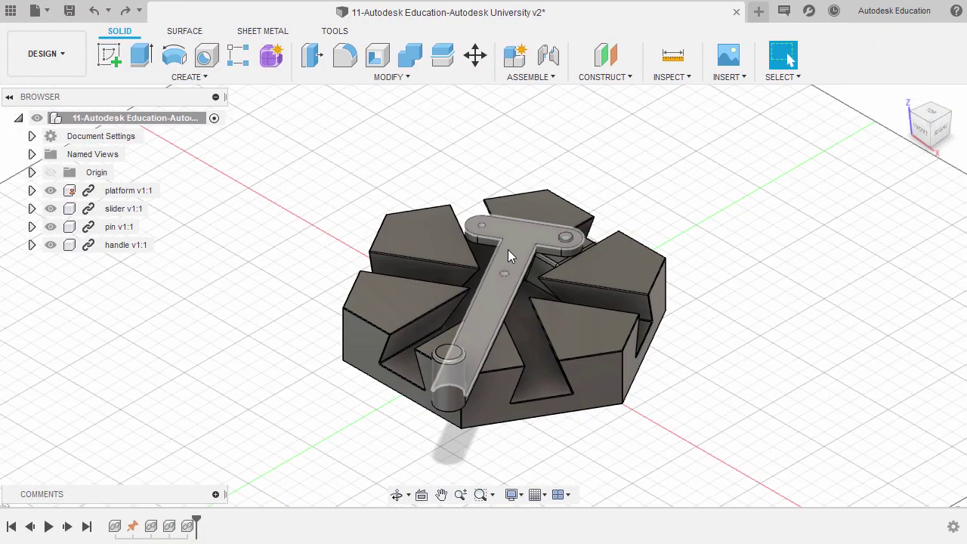
Move the handle, slider and pin clear of the platform so that each part stands apart.
drag(508, 249, 311, 166)
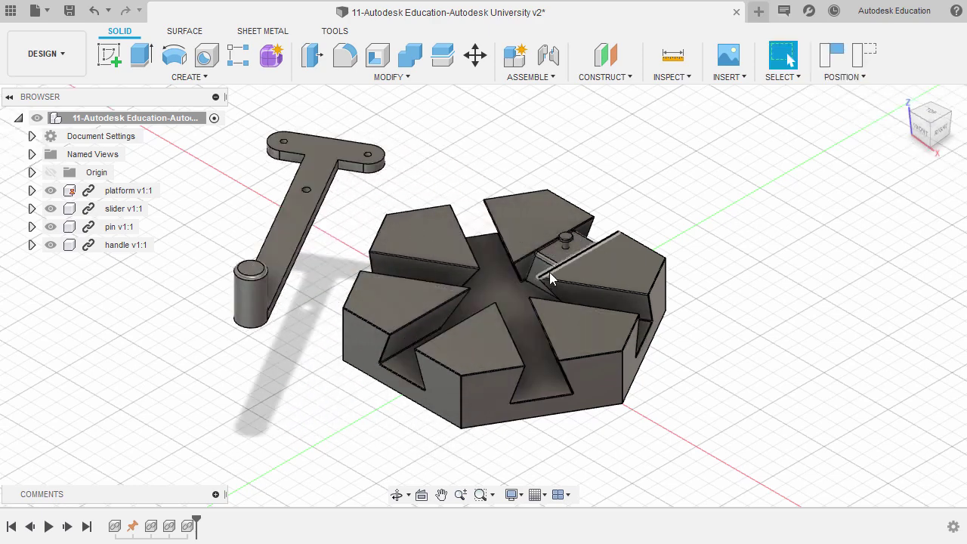
drag(556, 253, 670, 237)
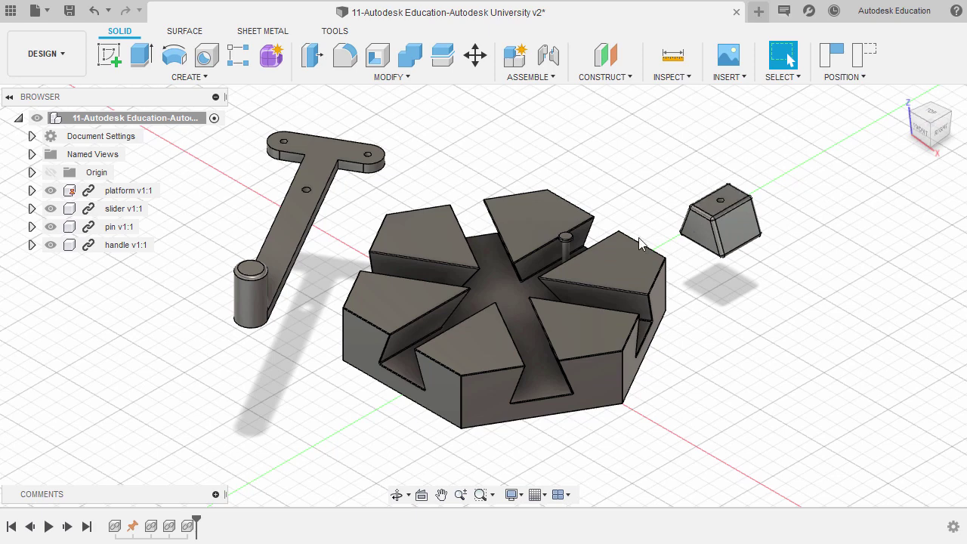
drag(566, 252, 558, 138)
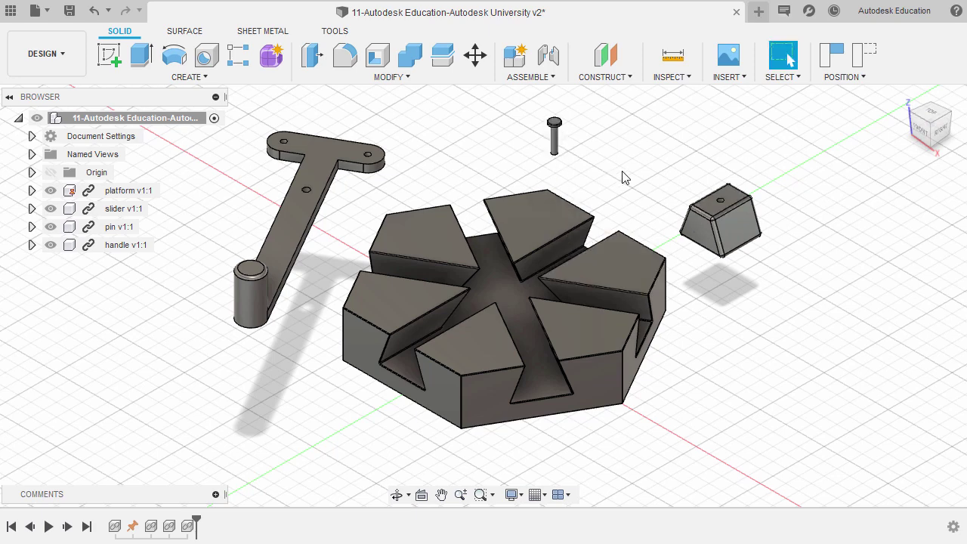
drag(718, 238, 654, 216)
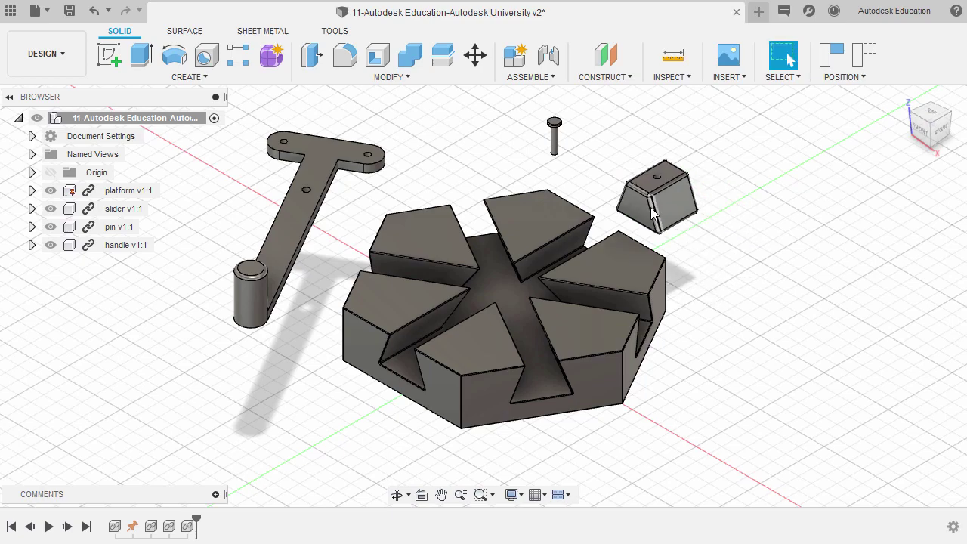
shift+middle_drag(653, 214, 753, 341)
key(Escape)
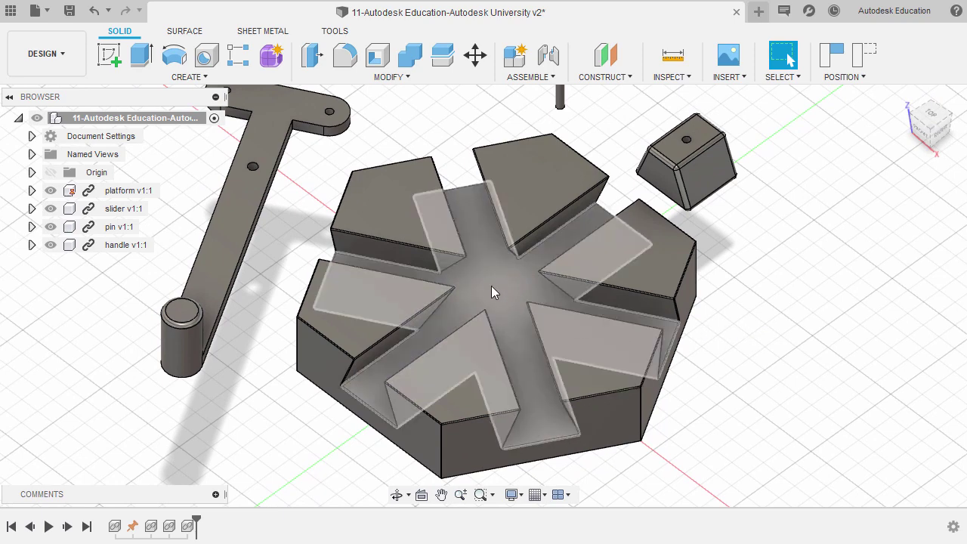
mouse_move(667, 179)
mouse_down()
mouse_move(431, 322)
mouse_move(627, 219)
mouse_move(444, 326)
mouse_move(680, 185)
mouse_move(688, 158)
mouse_move(491, 280)
mouse_move(474, 316)
mouse_move(684, 178)
mouse_up()
scroll(718, 280, down, 2)
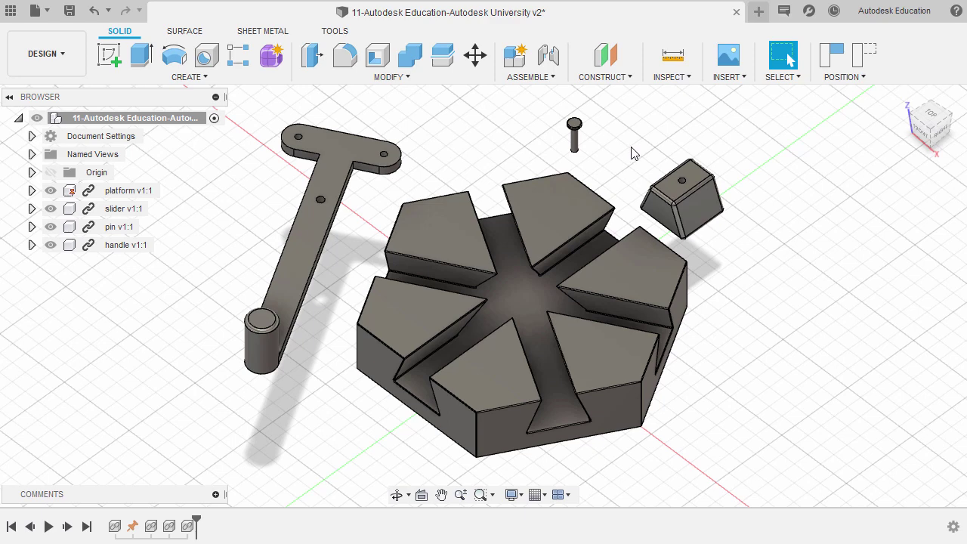
key(j)
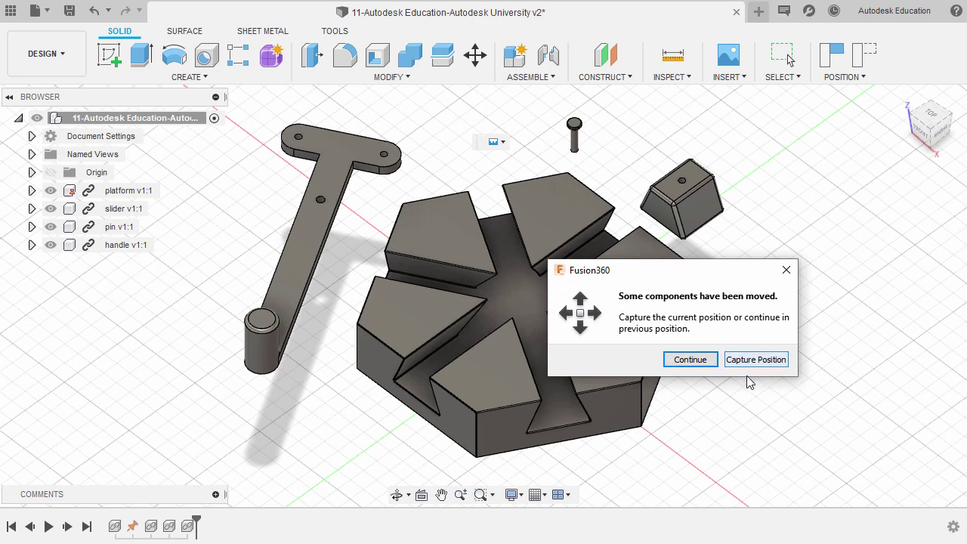
click(690, 360)
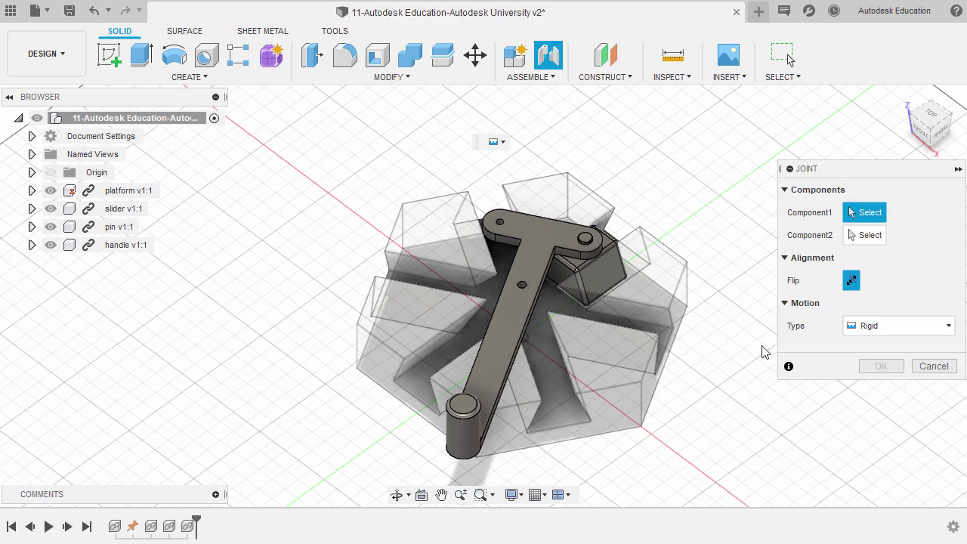
click(930, 369)
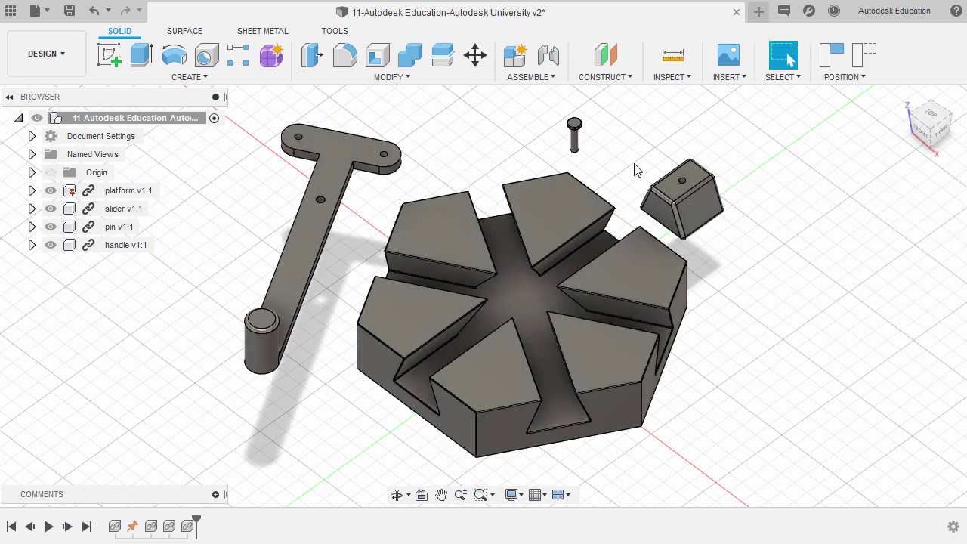
Start a joint and capture the current position of the moved components.
key(j)
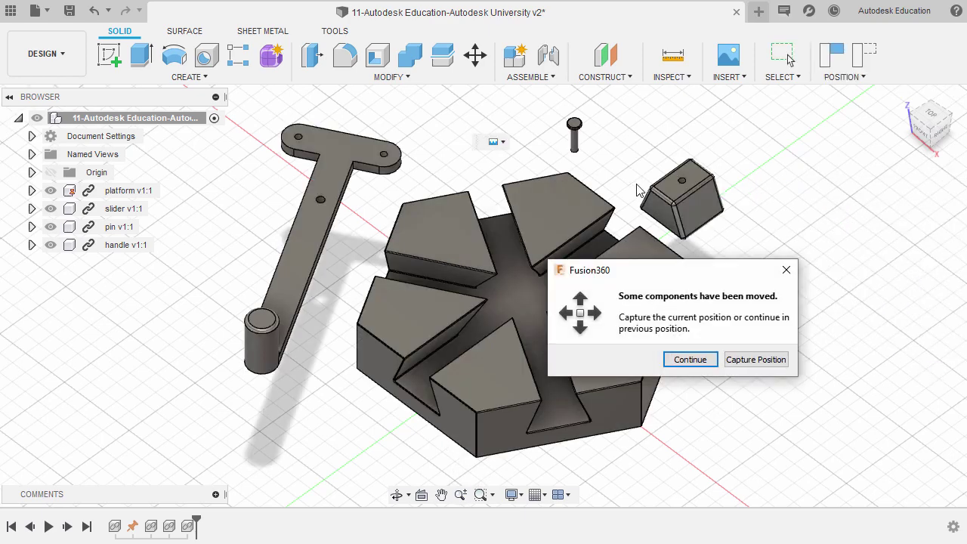
click(753, 364)
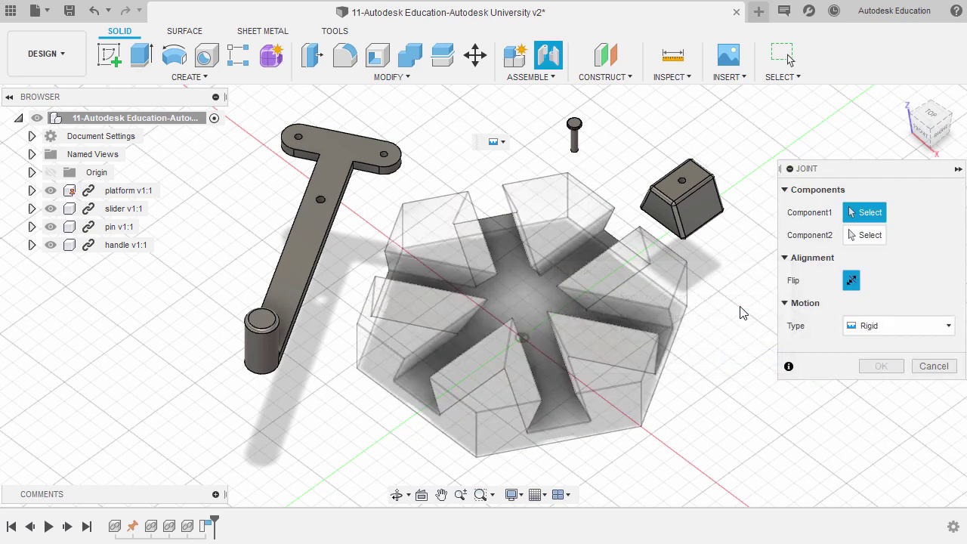
scroll(691, 239, up, 2)
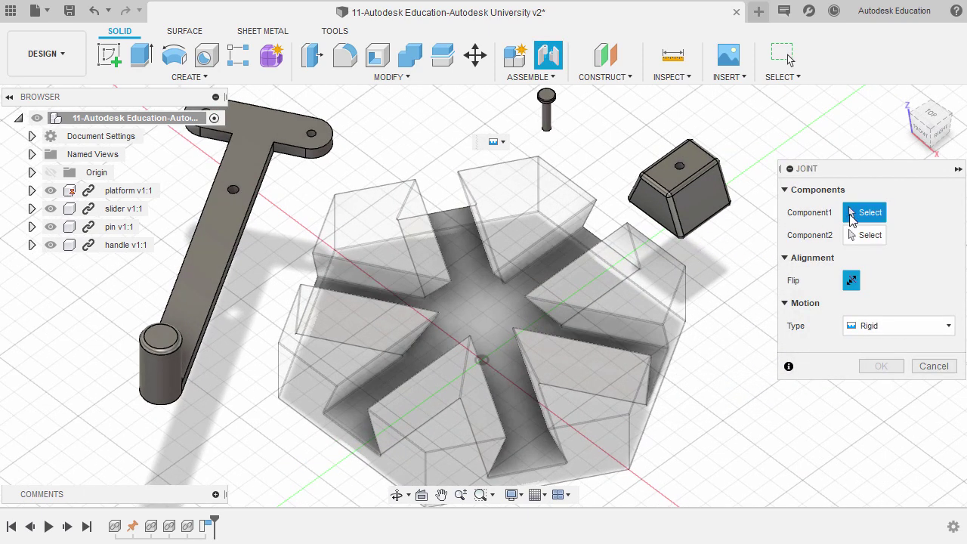
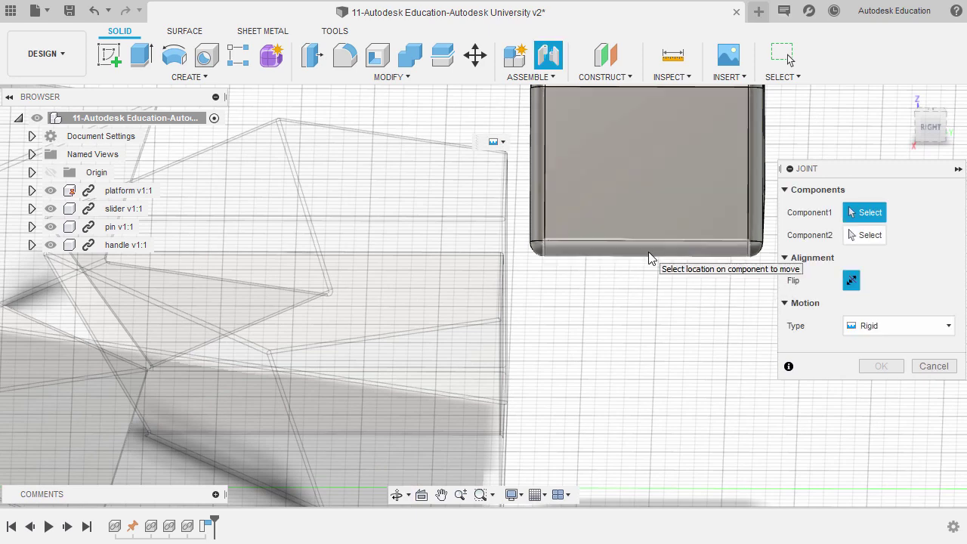
Expand the slider component down to its Sketch1 and cancel the pending joint.
shift+middle_drag(647, 259, 655, 282)
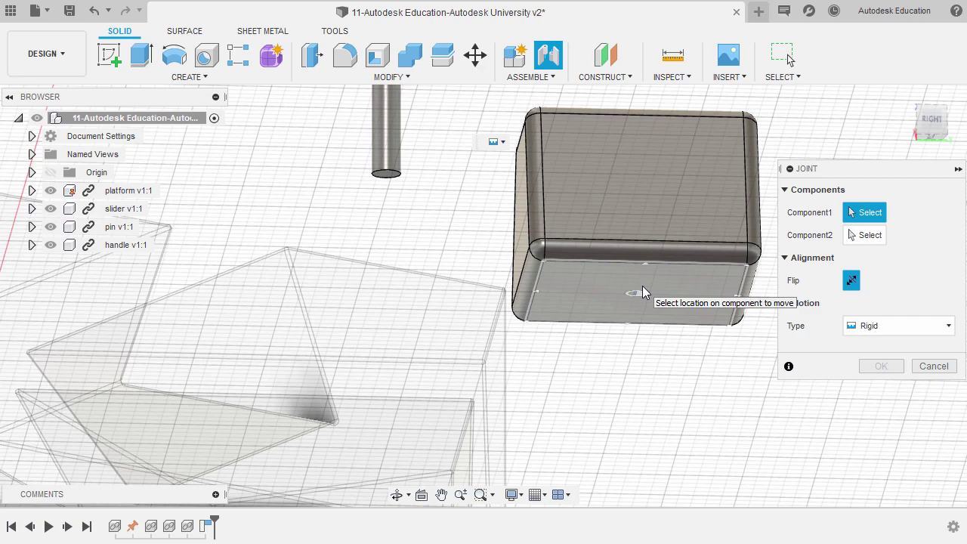
shift+middle_drag(643, 292, 633, 309)
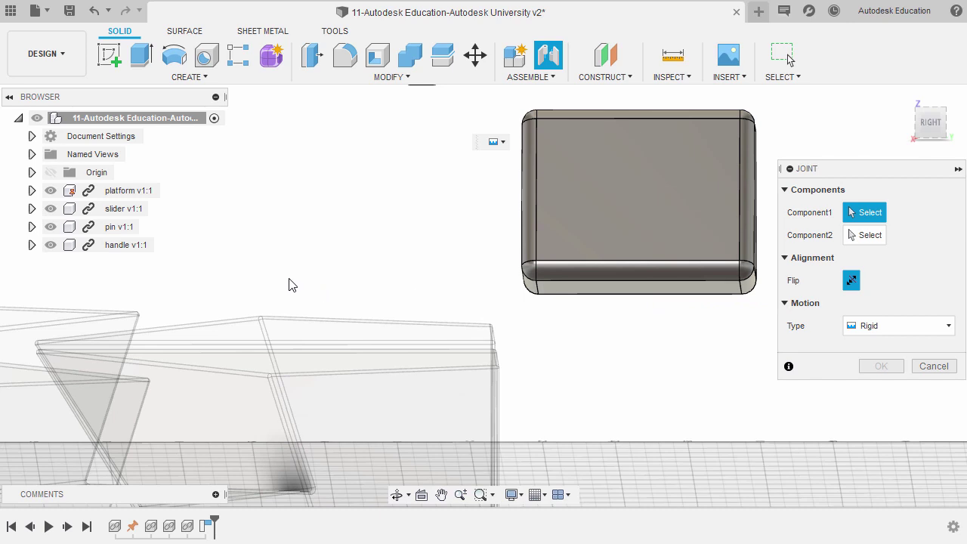
click(31, 209)
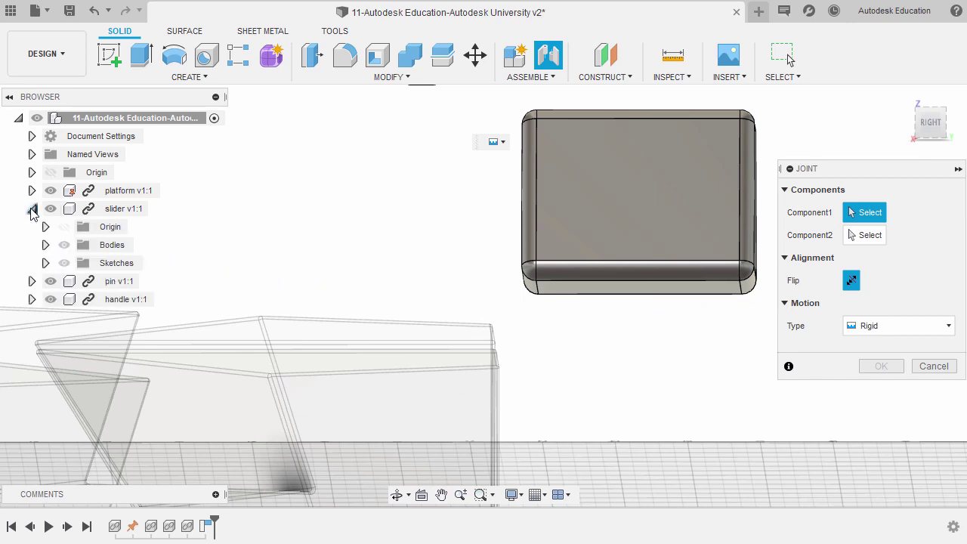
click(45, 263)
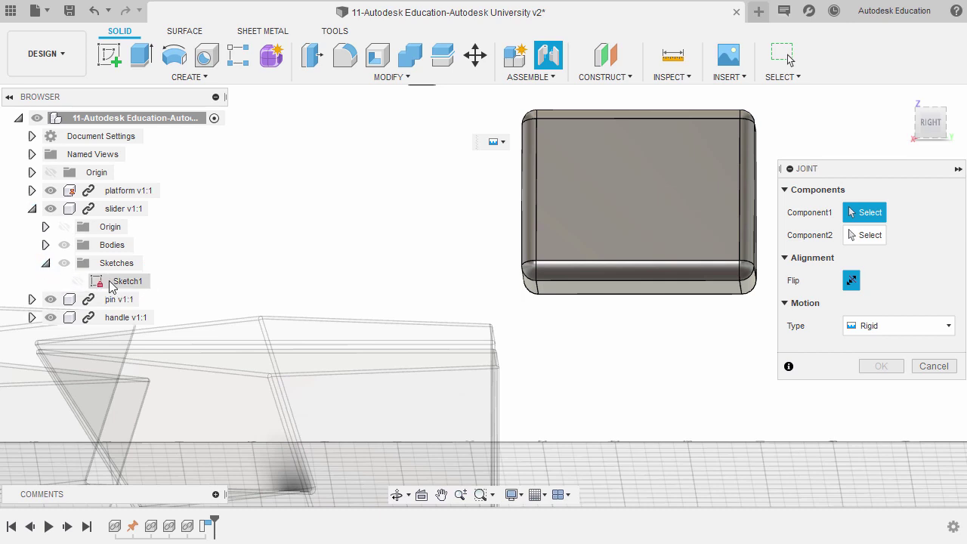
key(F6)
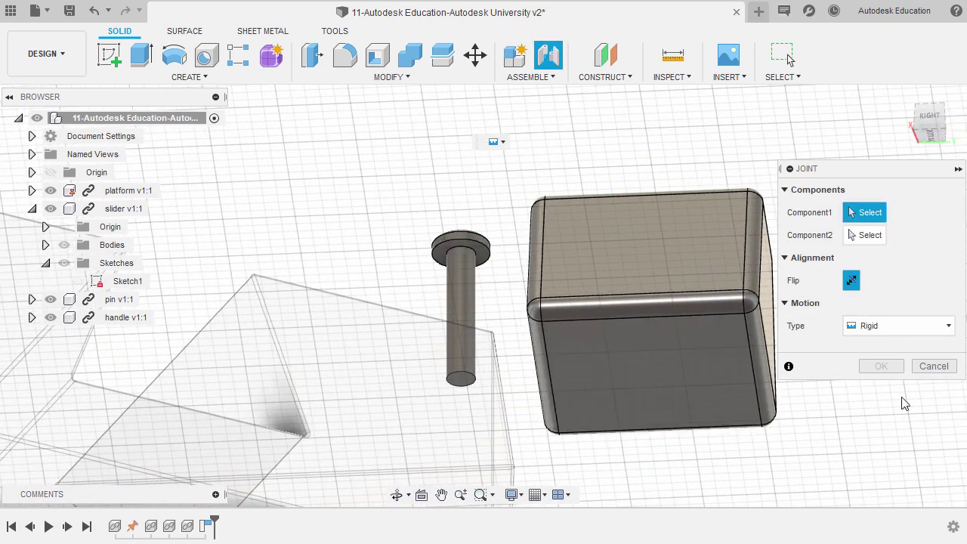
click(934, 366)
Try to make the linked slider's Sketch1 visible.
mouse_move(591, 299)
middle_down()
mouse_move(610, 255)
mouse_move(567, 252)
middle_up()
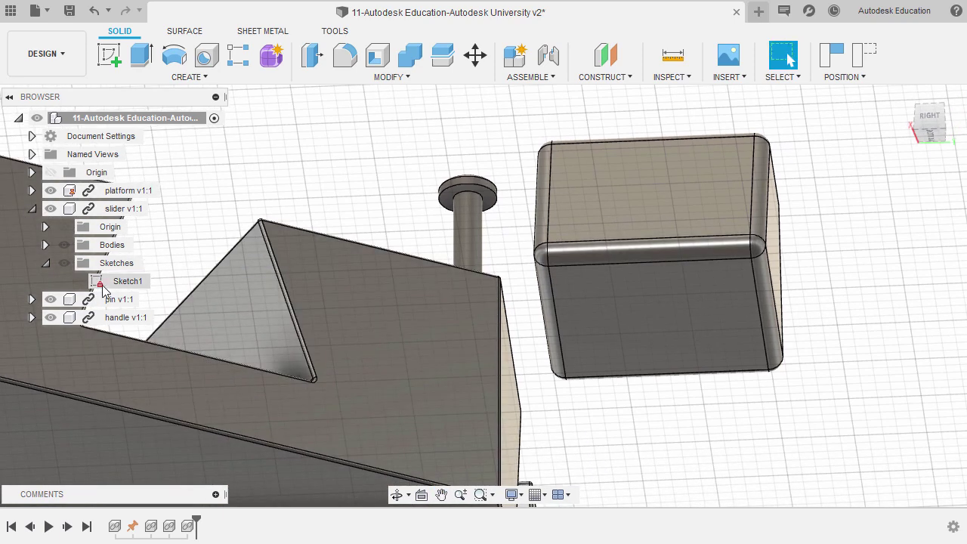
click(86, 280)
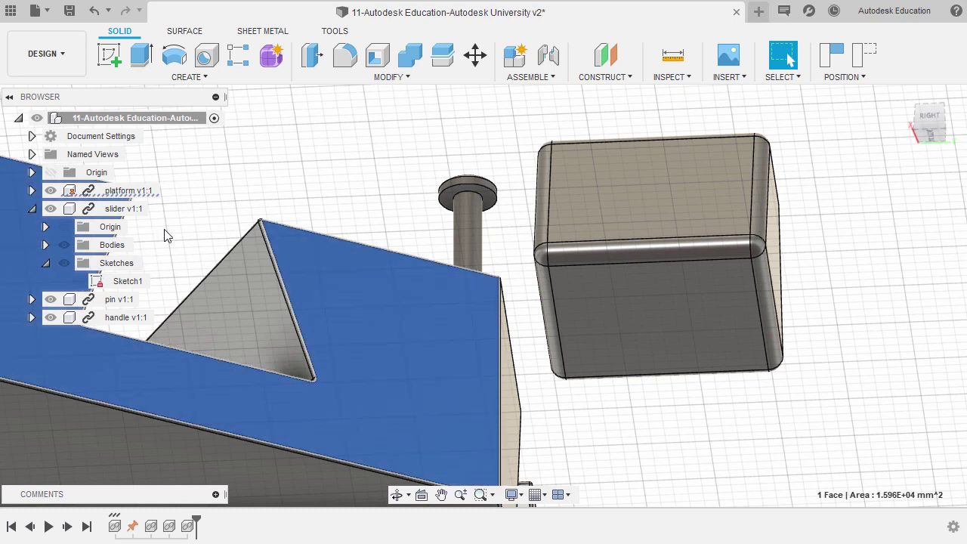
key(Escape)
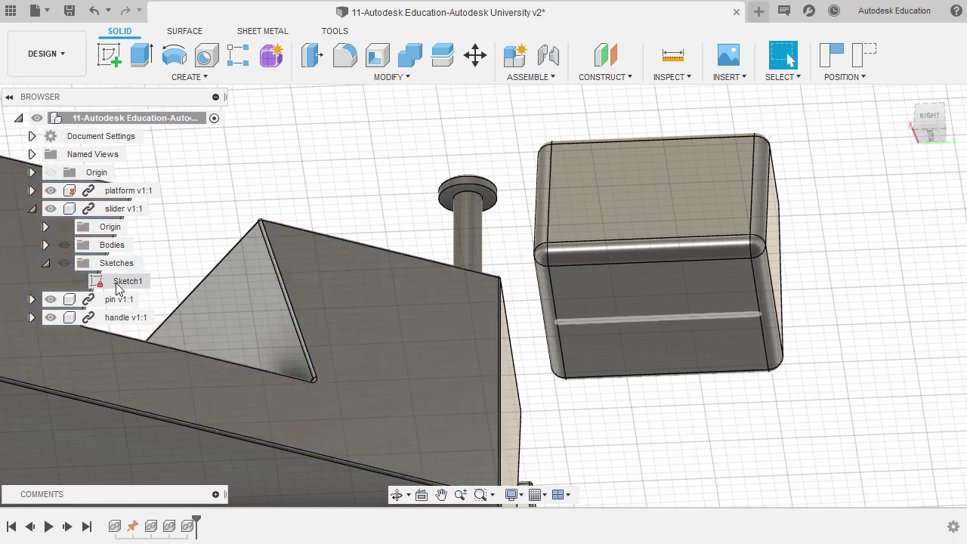
click(115, 288)
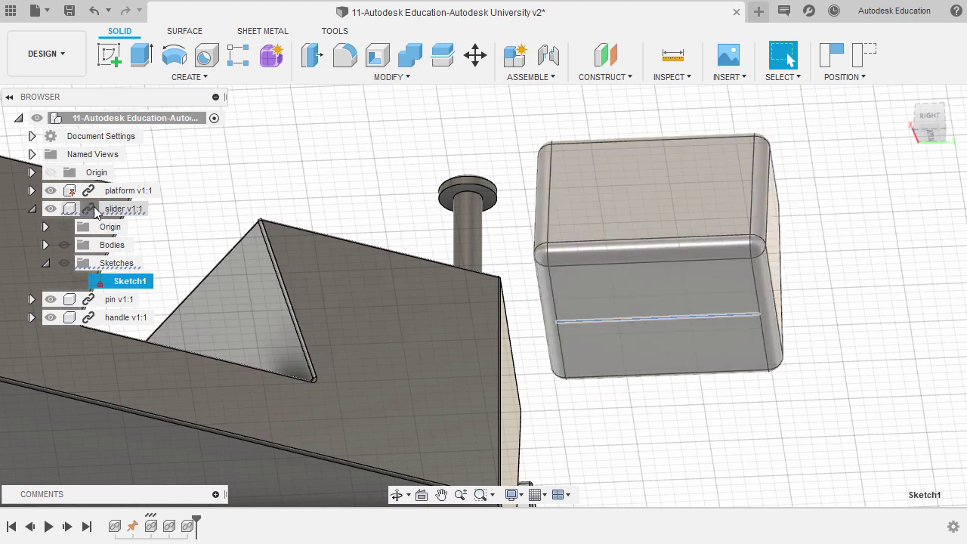
click(94, 208)
key(Escape)
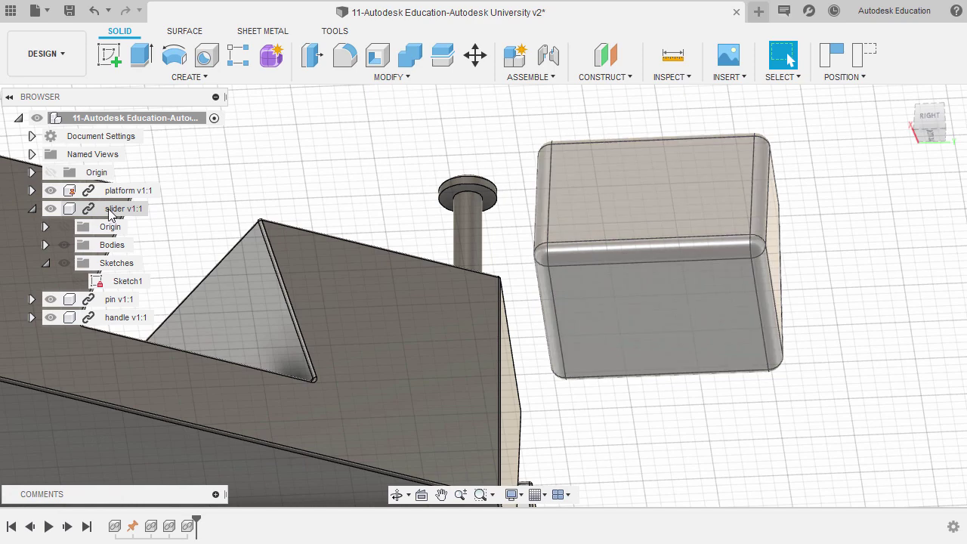
Break the slider's link to its source design, capturing the current component positions, and show its Sketch1.
click(110, 209)
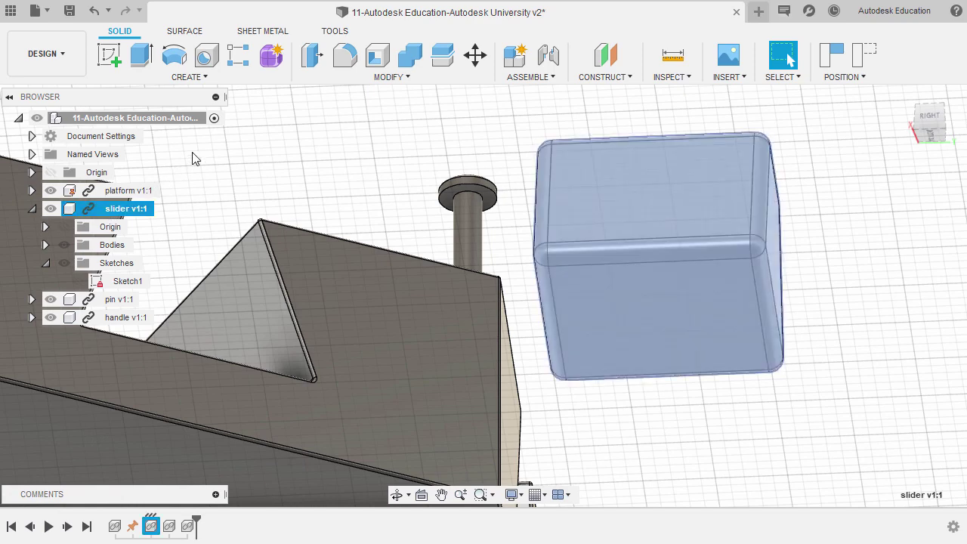
right_click(193, 157)
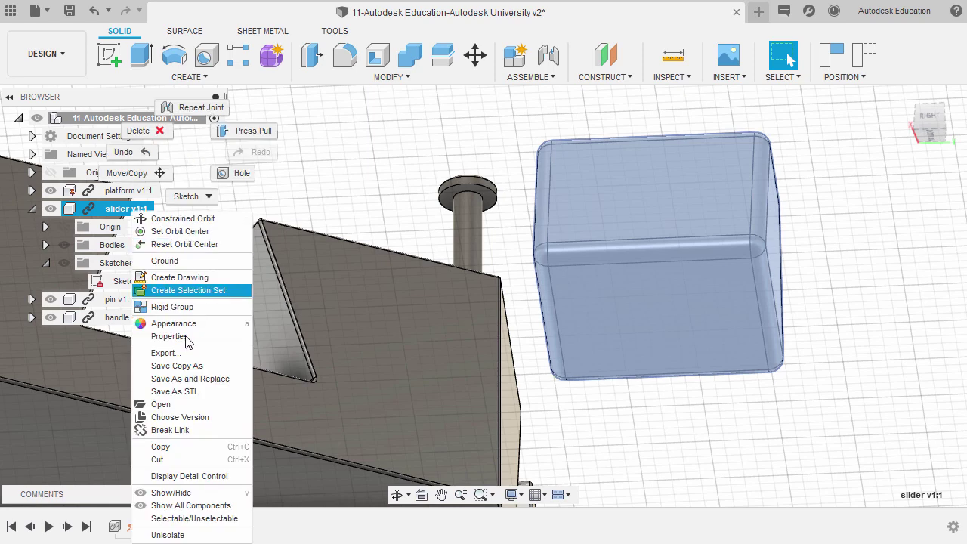
click(185, 430)
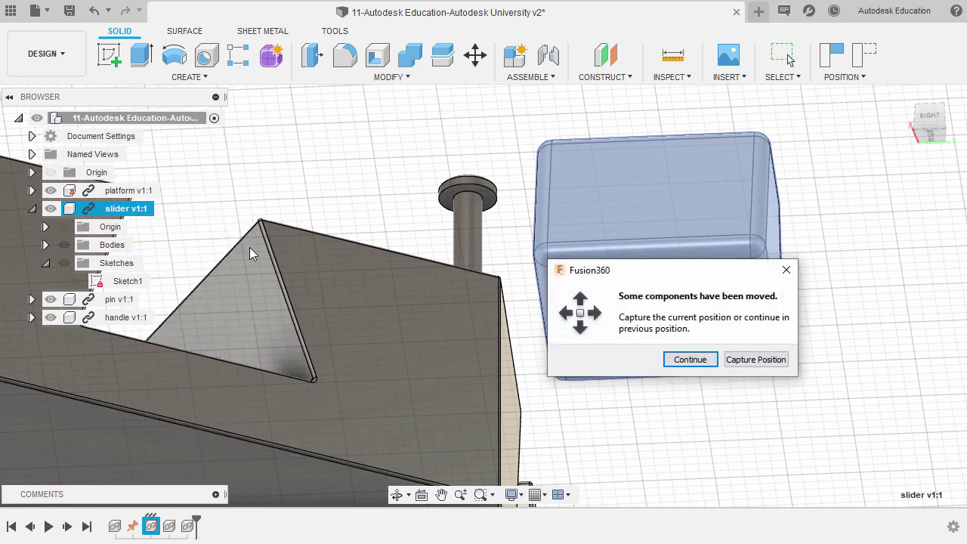
click(755, 361)
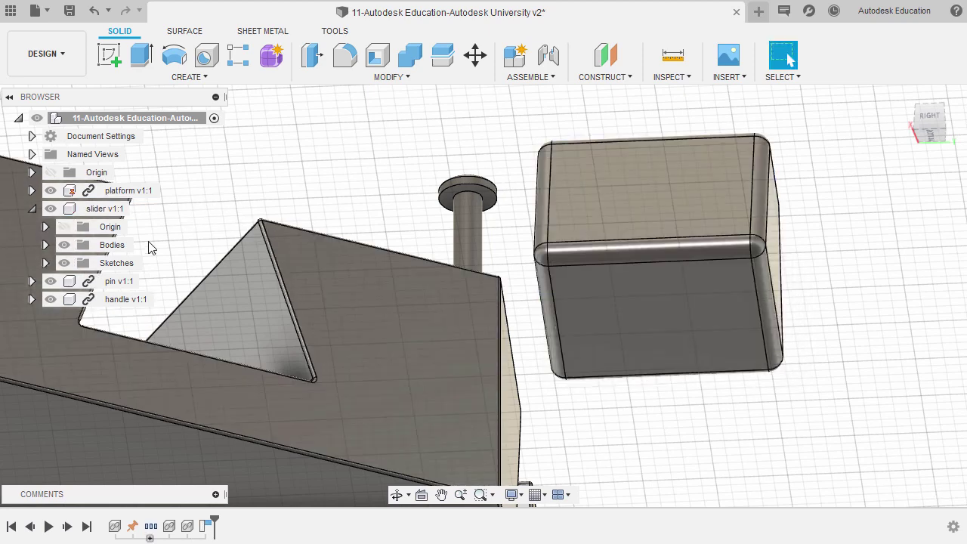
click(45, 264)
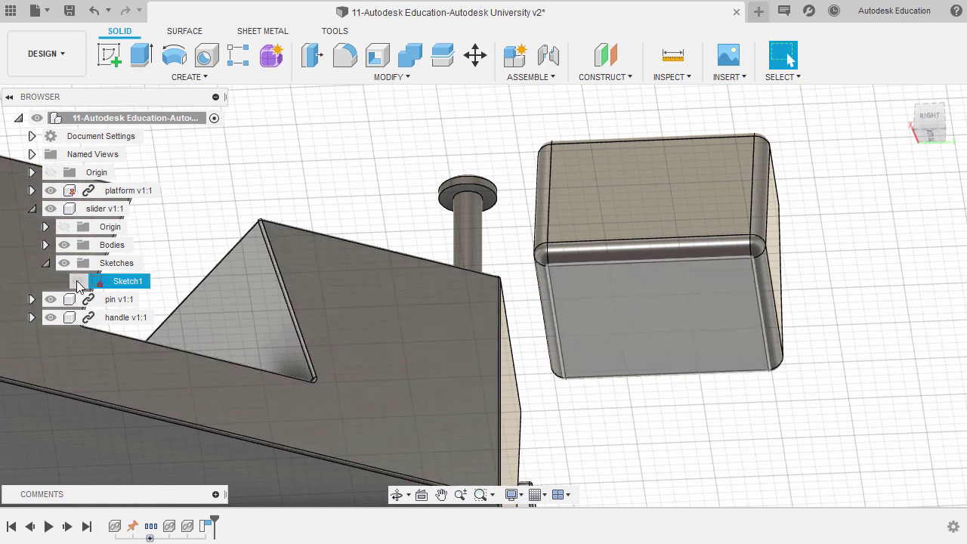
click(77, 281)
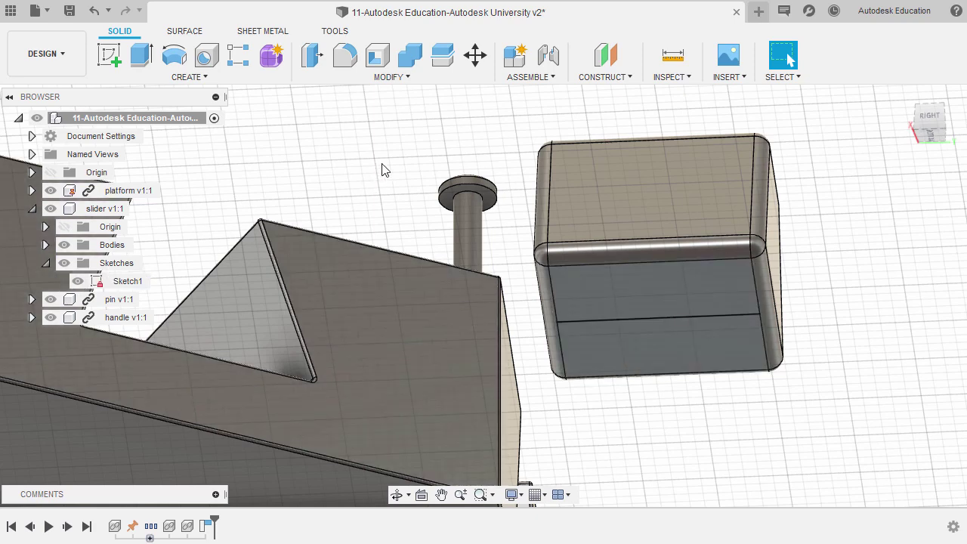
key(j)
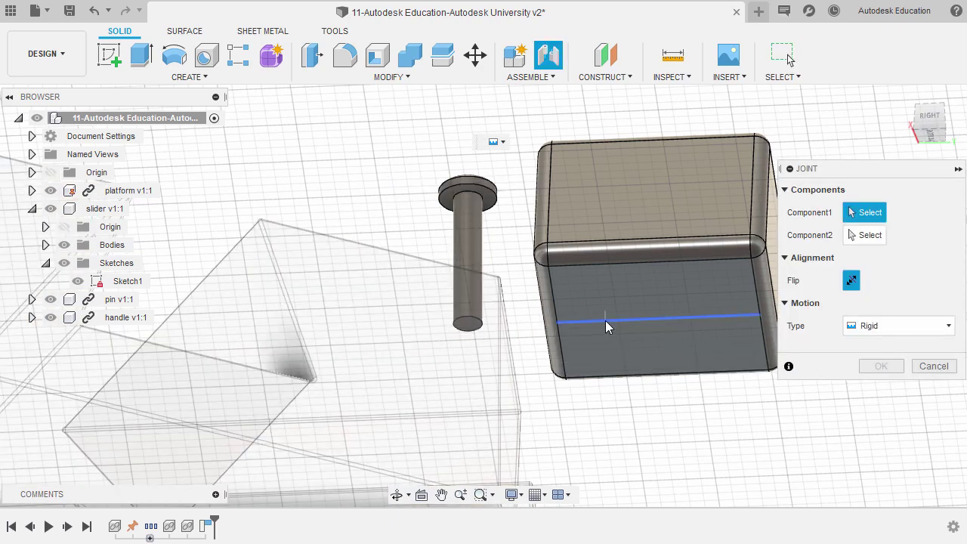
shift+middle_drag(605, 320, 624, 350)
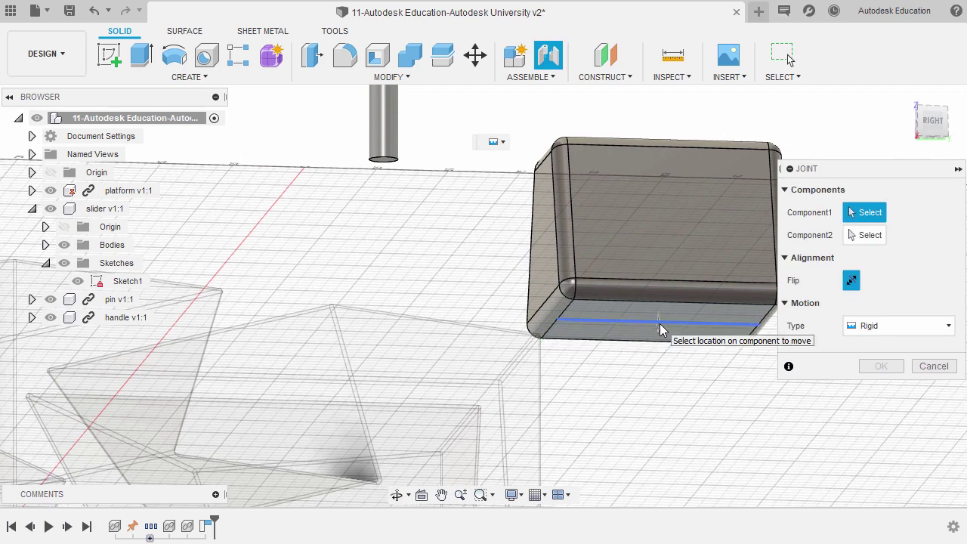
click(933, 365)
shift+middle_drag(566, 231, 456, 207)
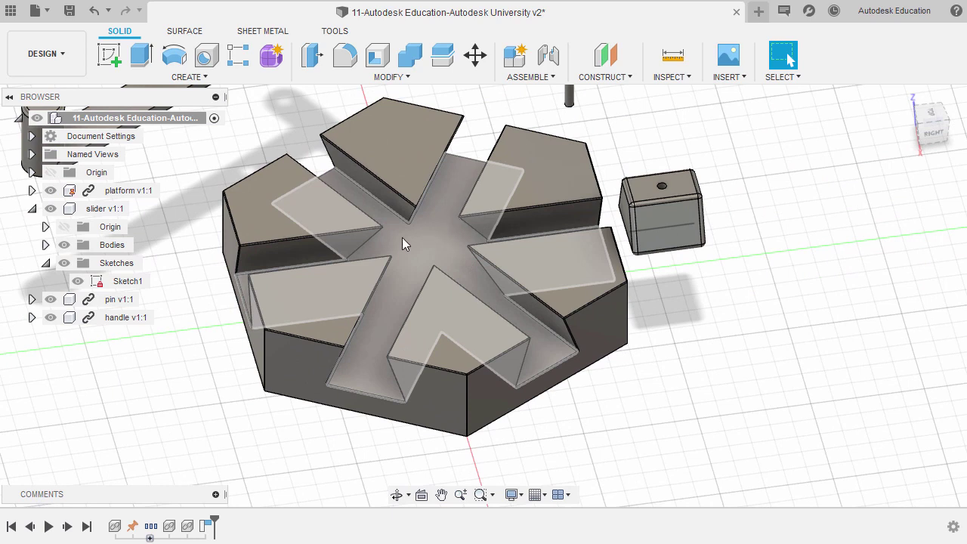
Break the platform's link to its source design.
click(31, 192)
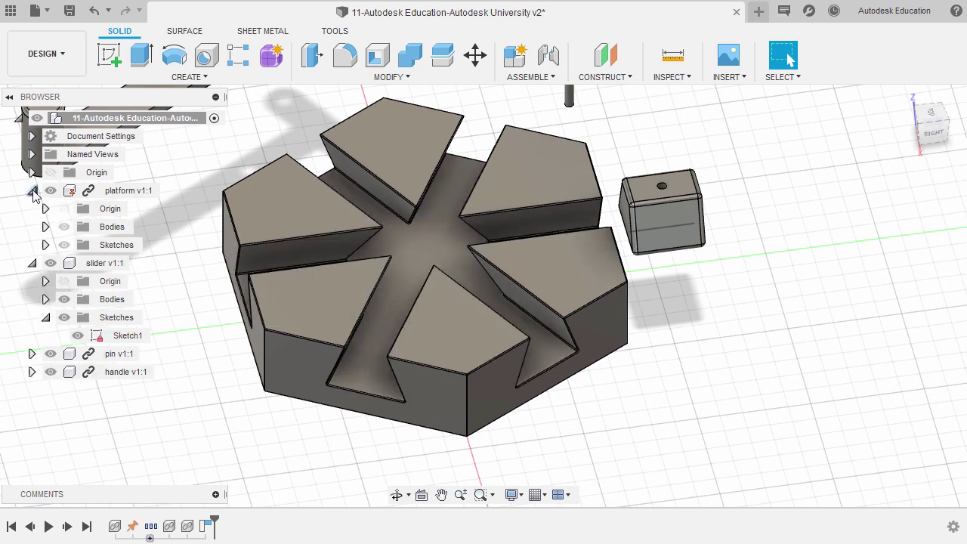
click(45, 245)
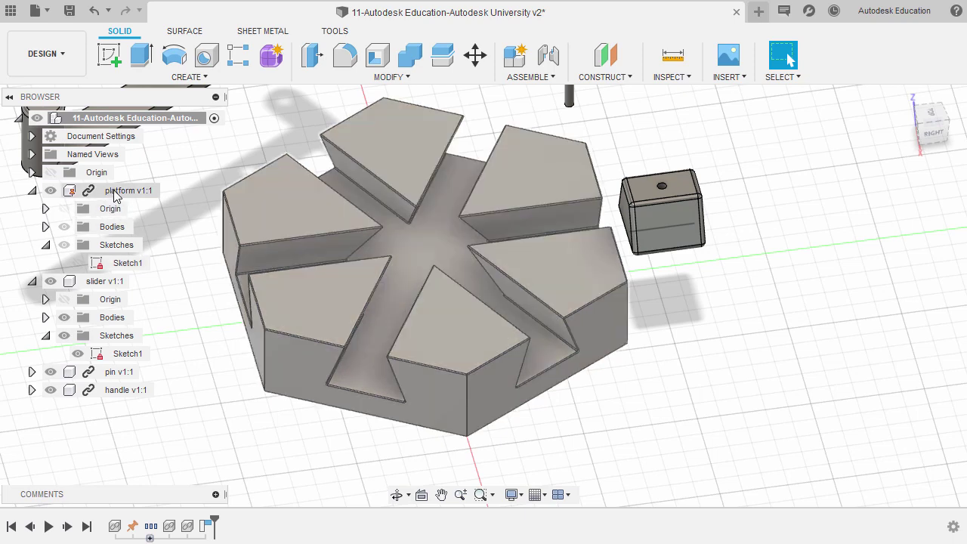
click(111, 191)
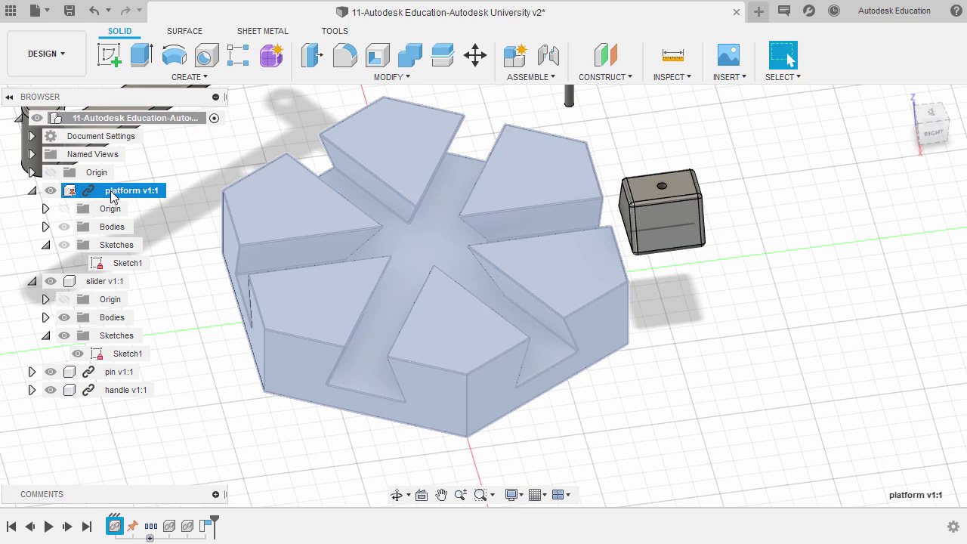
right_click(179, 149)
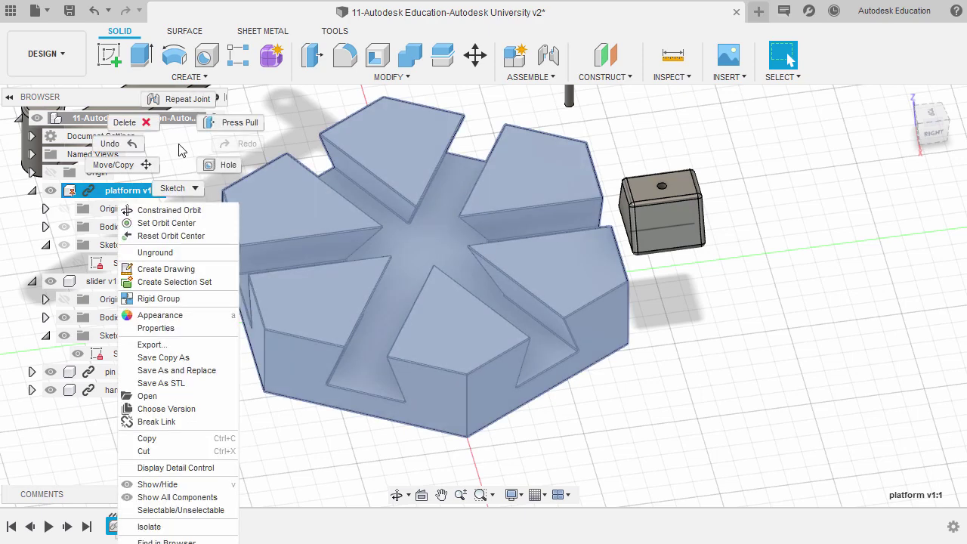
click(191, 422)
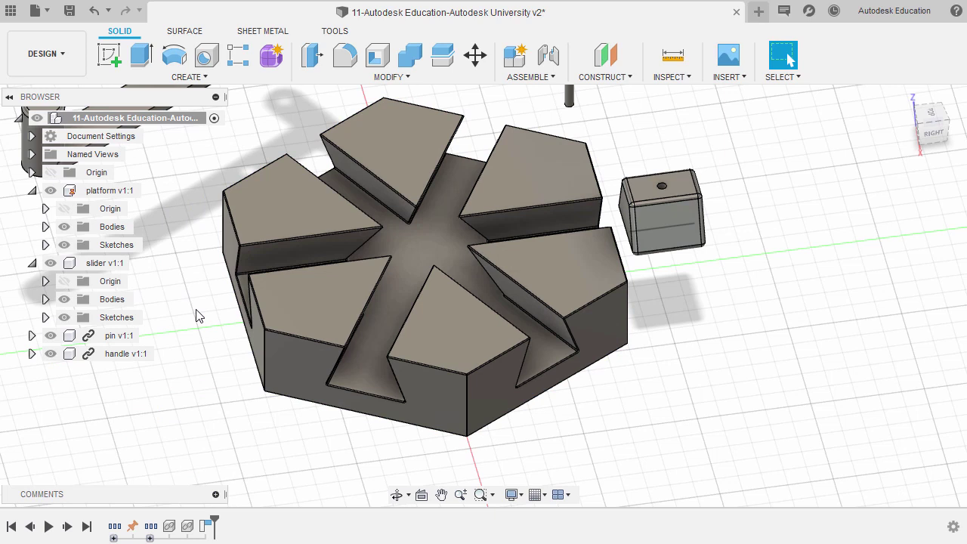
Show the platform's Sketch1 so that its channel centrelines can be used for jointing.
click(46, 246)
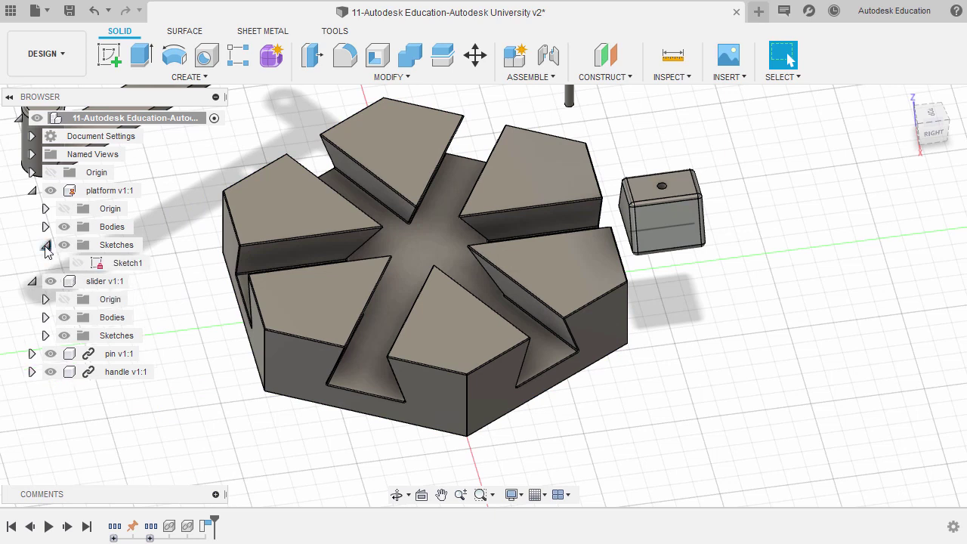
click(79, 264)
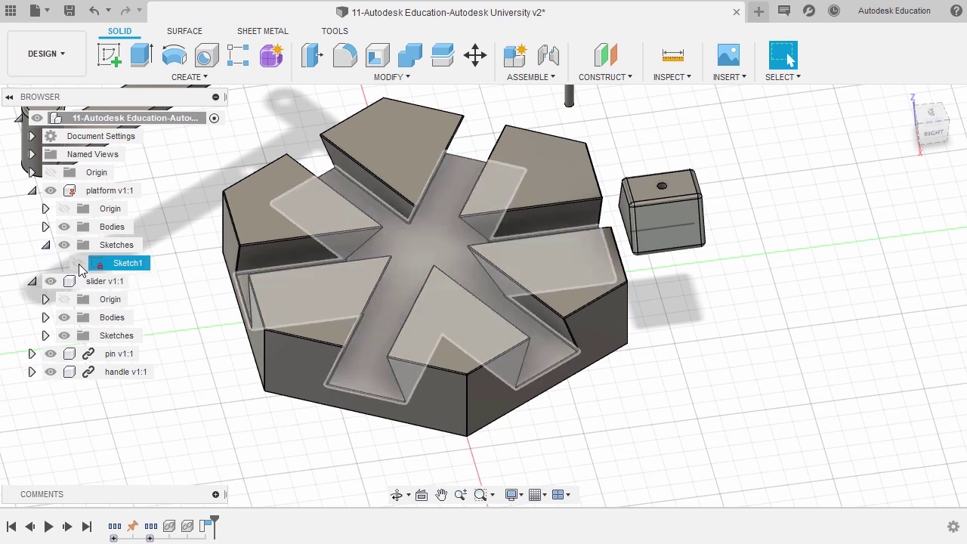
click(79, 264)
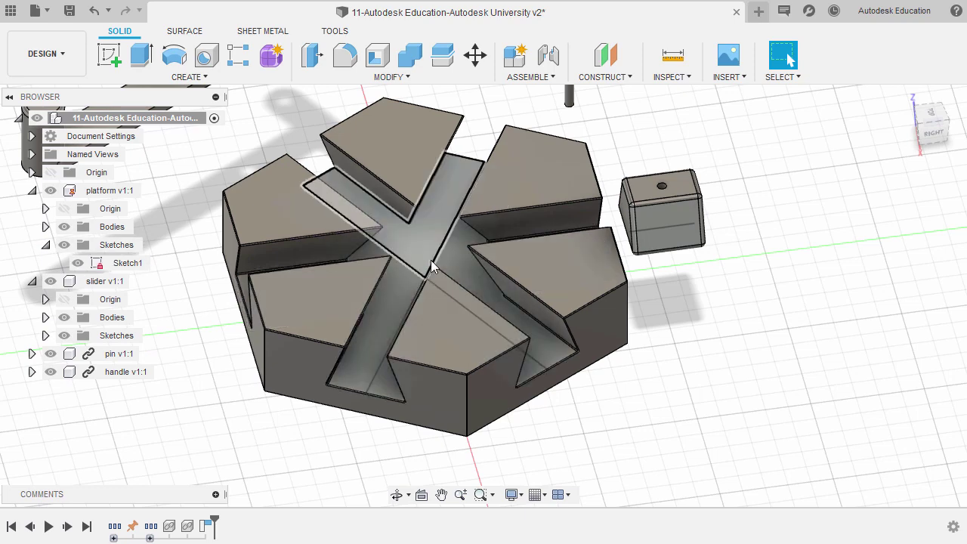
middle_drag(430, 260, 480, 306)
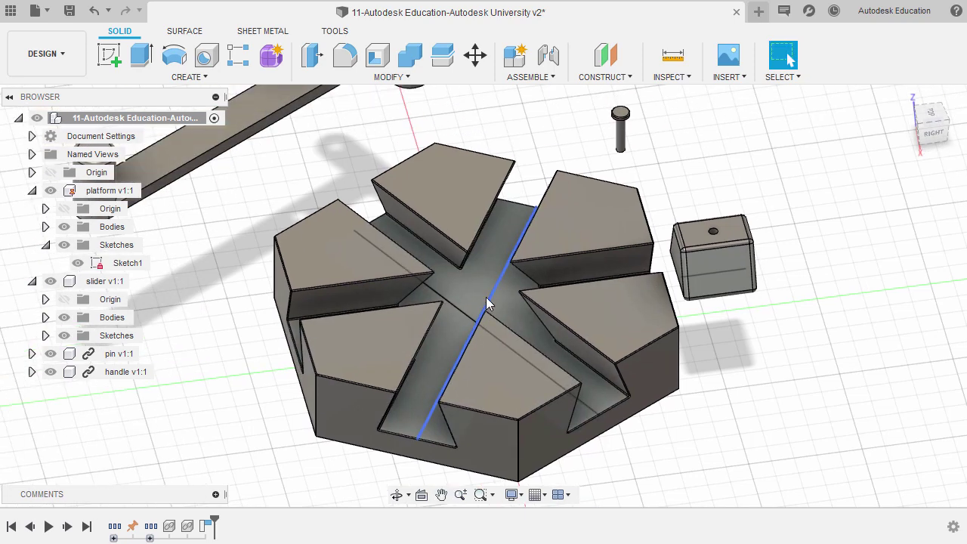
Start a joint and pick the midpoint of the sketch line on the slider's underside as the first component location.
click(555, 60)
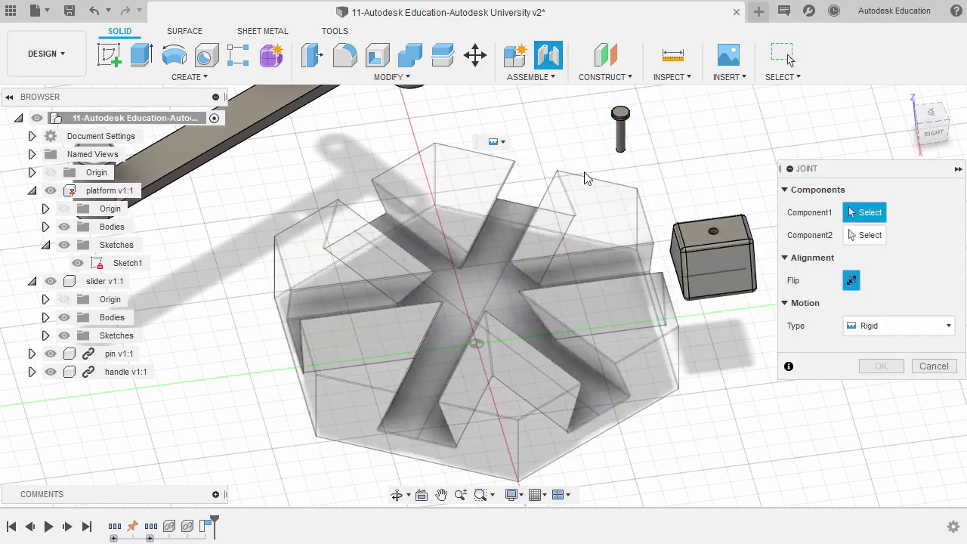
scroll(728, 277, up, 5)
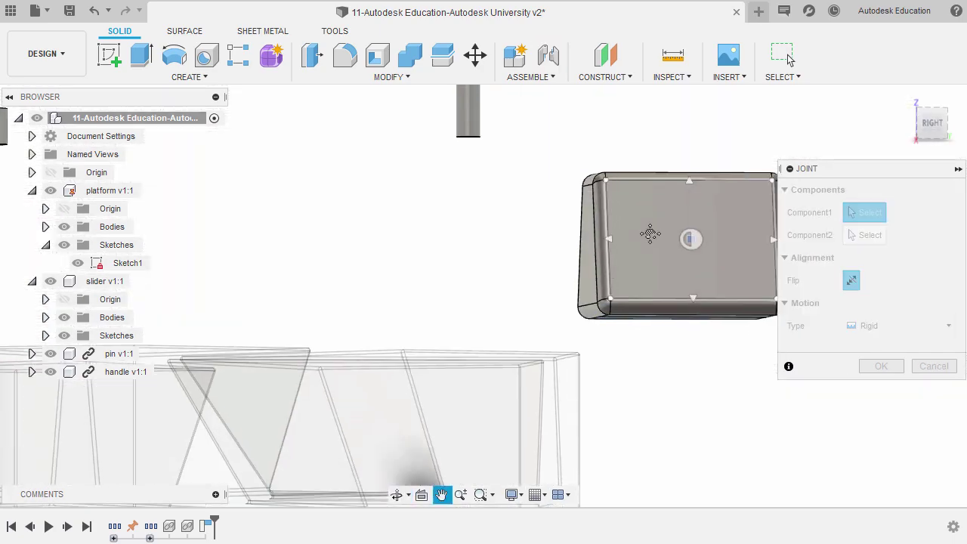
shift+middle_drag(650, 234, 611, 311)
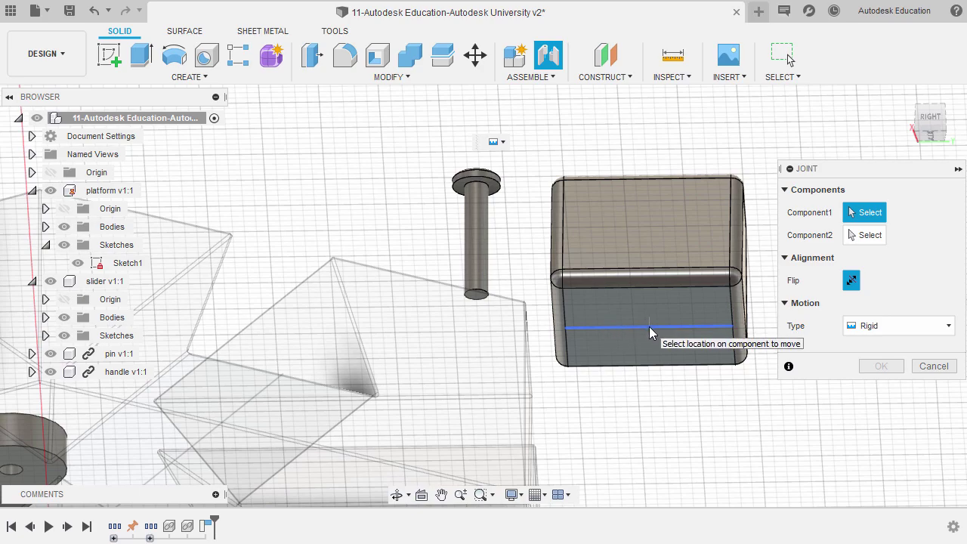
mouse_move(651, 327)
shift+middle_down()
mouse_move(687, 350)
mouse_move(652, 334)
shift+middle_up()
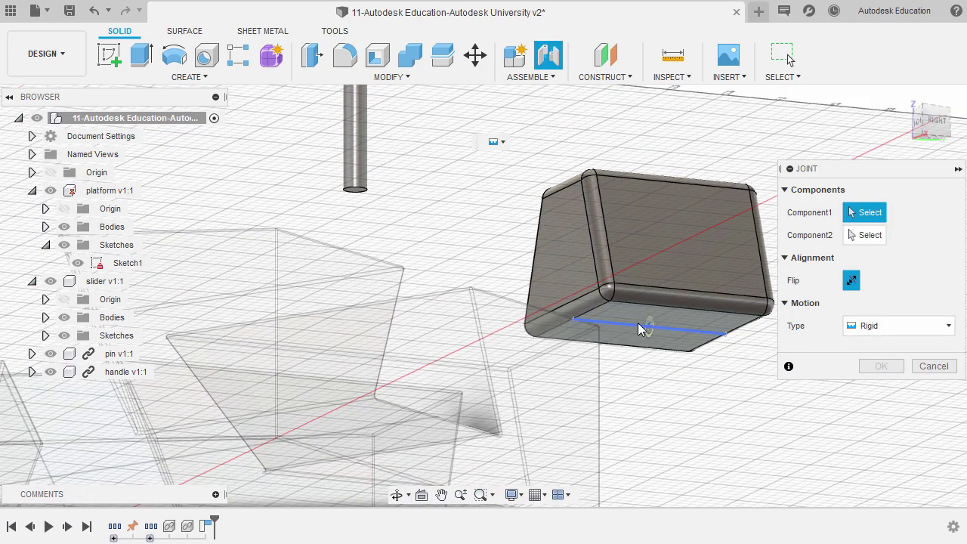
click(652, 324)
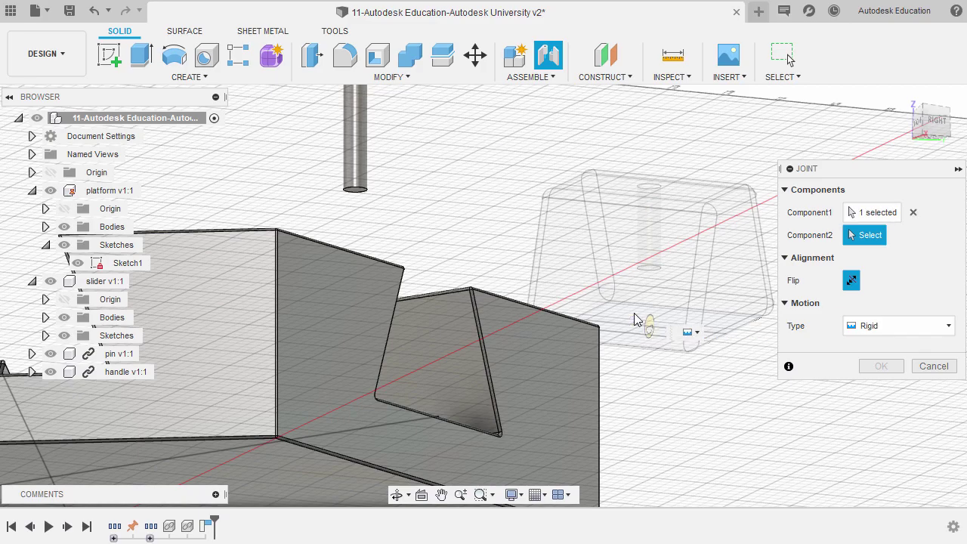
Pick the midpoint of a channel centreline in the platform's sketch as the joint's second component location.
scroll(635, 317, down, 5)
shift+middle_drag(635, 313, 574, 369)
scroll(469, 321, up, 5)
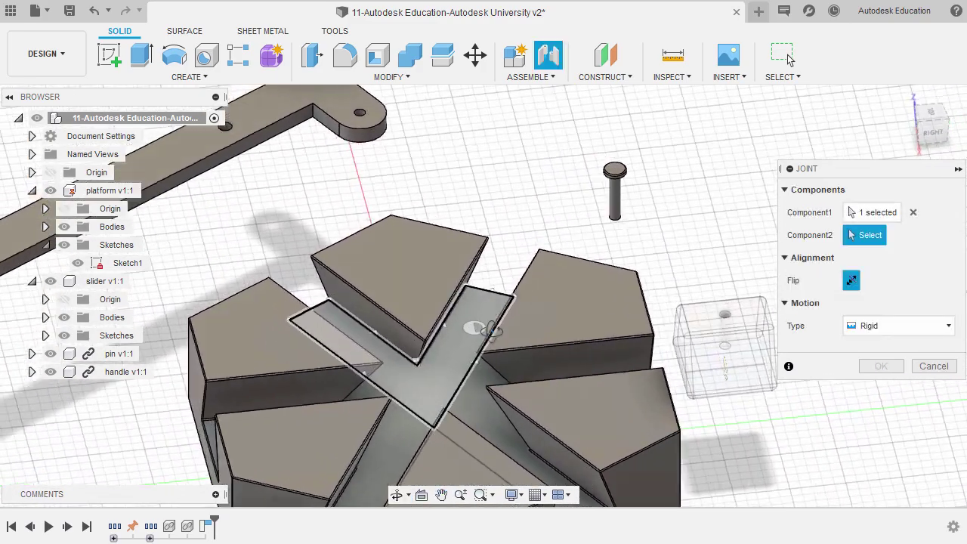
shift+middle_drag(484, 318, 464, 244)
scroll(514, 325, up, 3)
scroll(488, 313, down, 4)
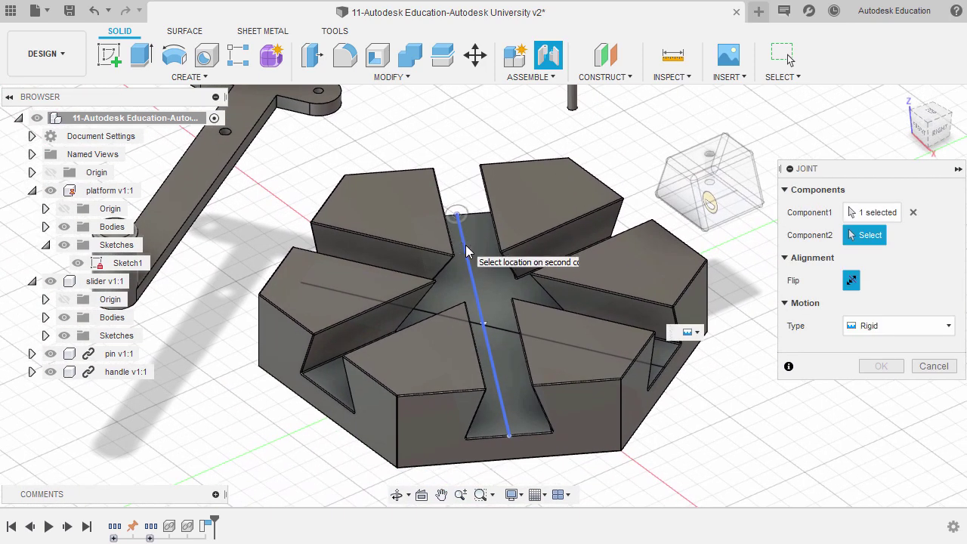
click(483, 322)
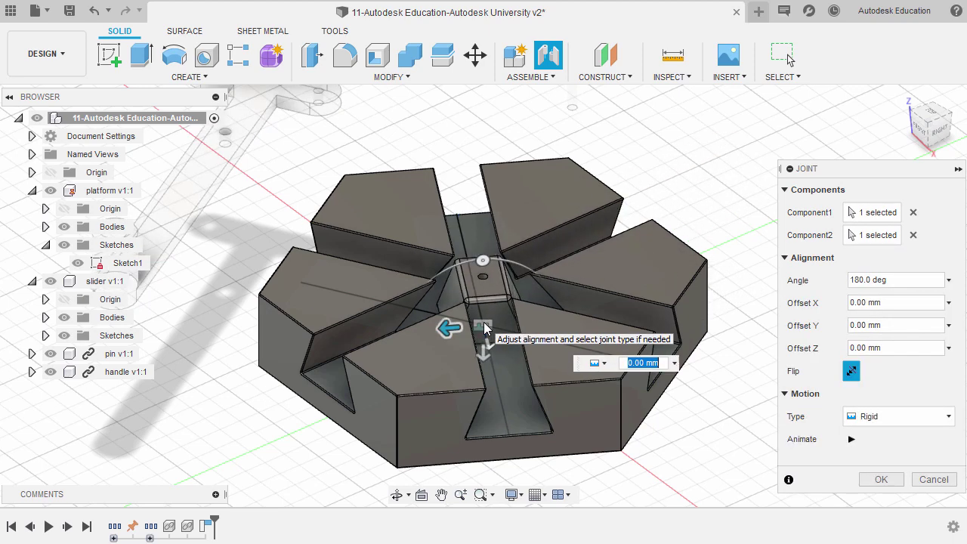
Set the joint's motion type to Slider along the Z Axis and accept the joint.
click(874, 417)
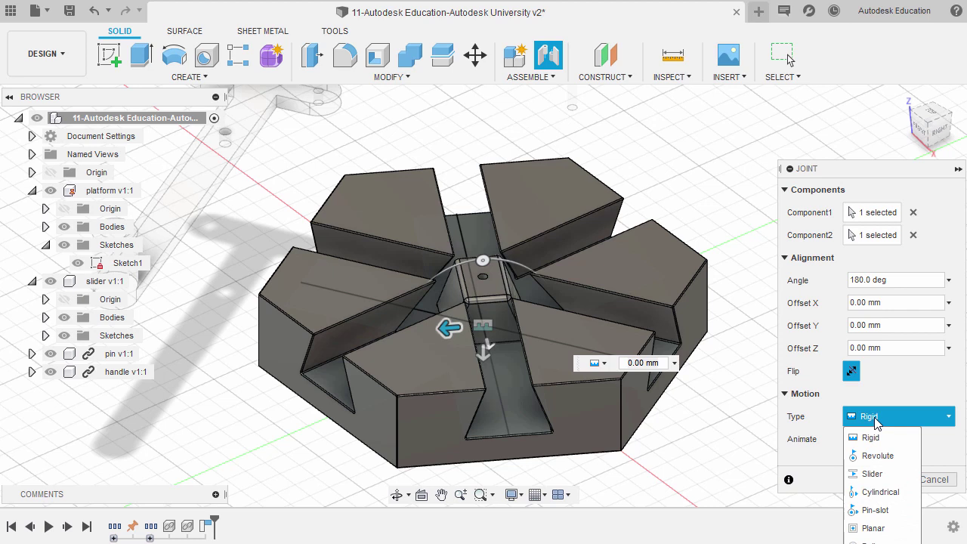
click(872, 474)
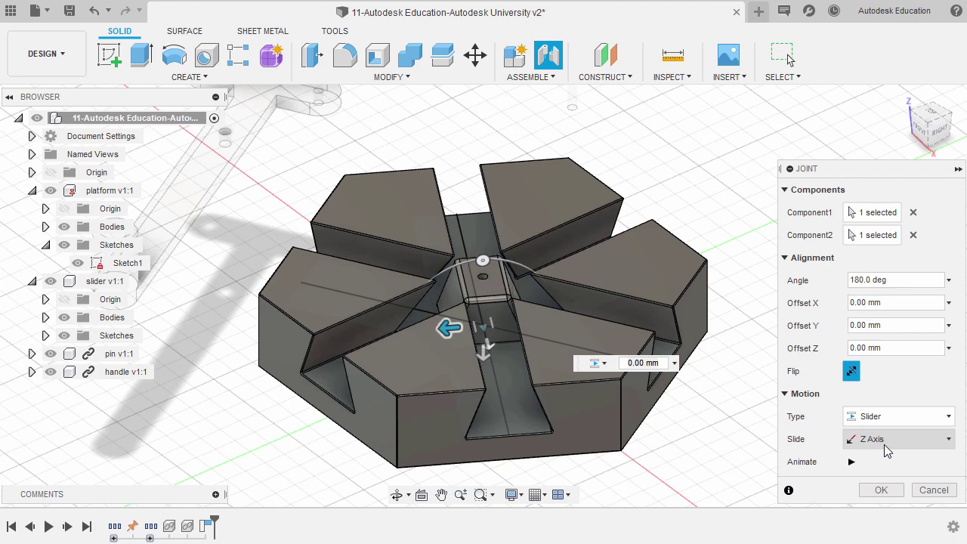
click(880, 490)
Slide the jointed slider a short way along its platform channel to test the motion.
shift+middle_drag(771, 273, 723, 266)
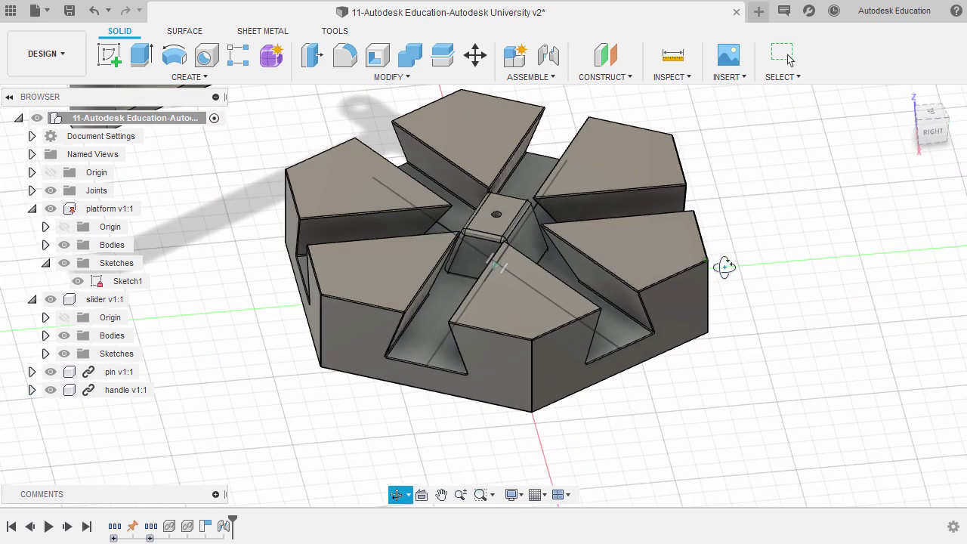
scroll(593, 217, up, 5)
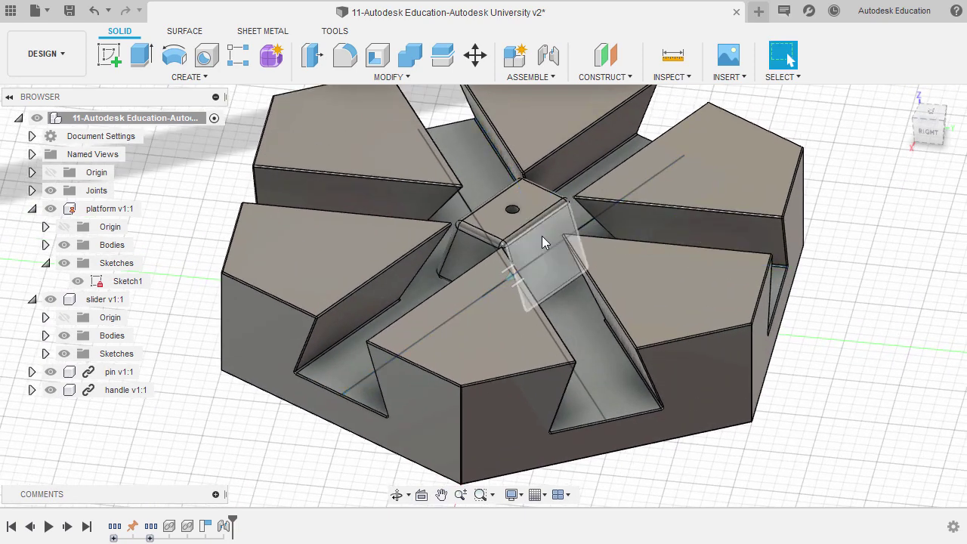
drag(534, 241, 578, 262)
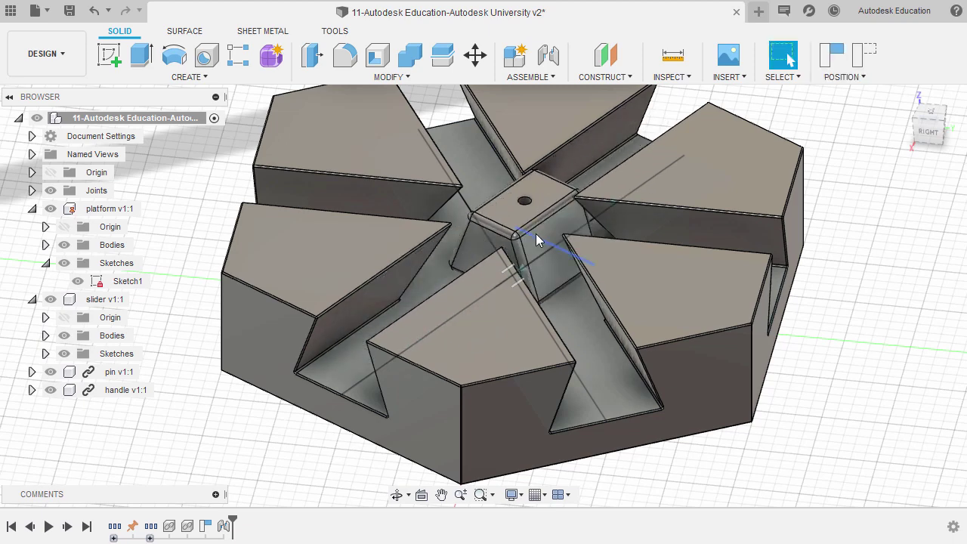
Paste a copy of the slider component into the top-level assembly, capturing the current component positions.
scroll(361, 287, down, 5)
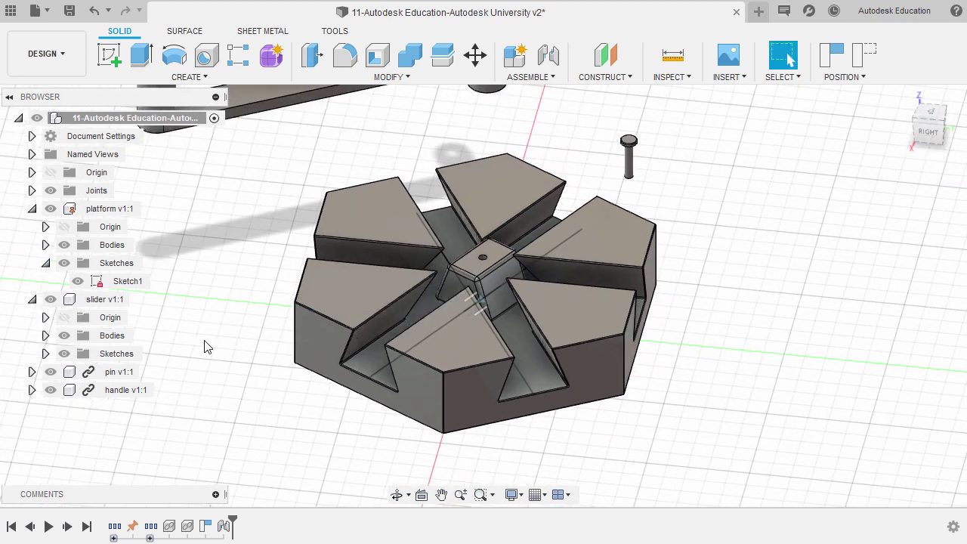
click(108, 301)
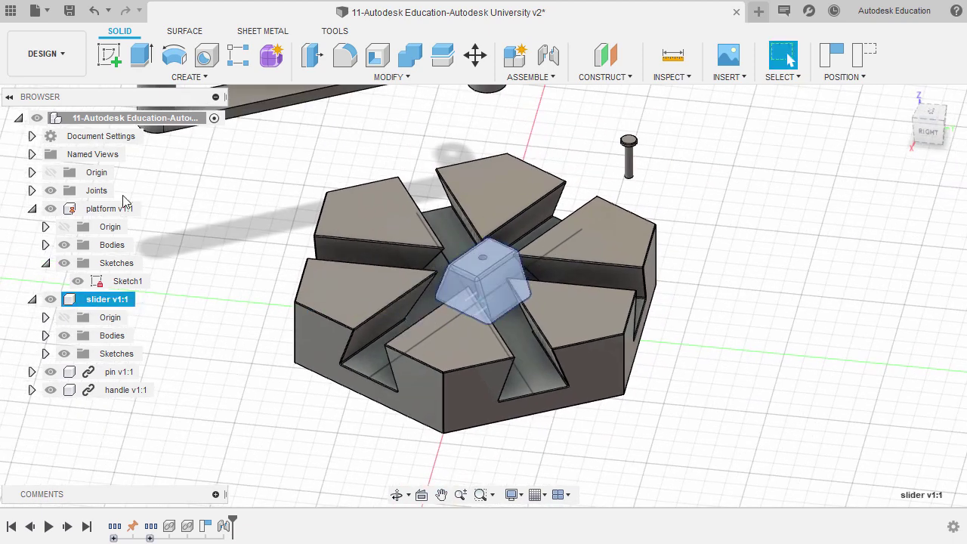
click(114, 121)
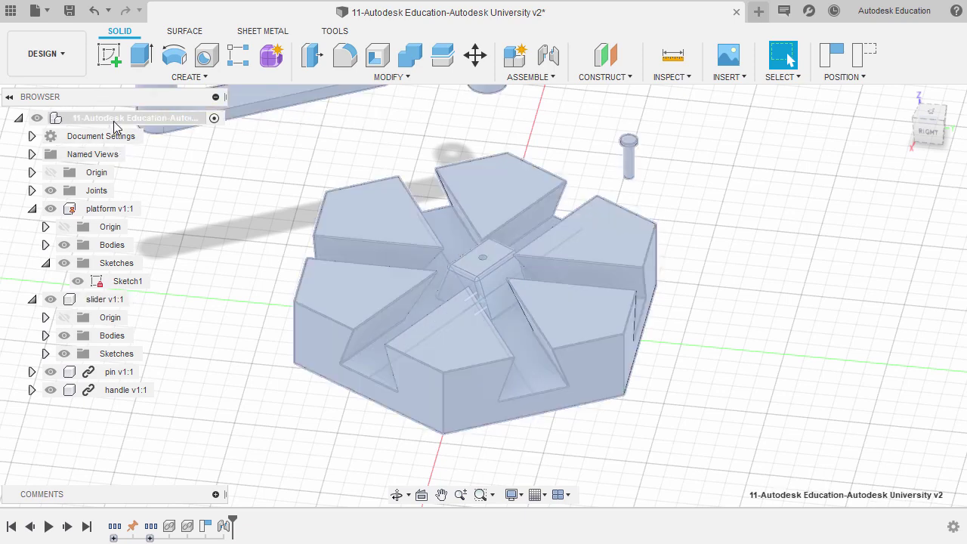
double_click(114, 119)
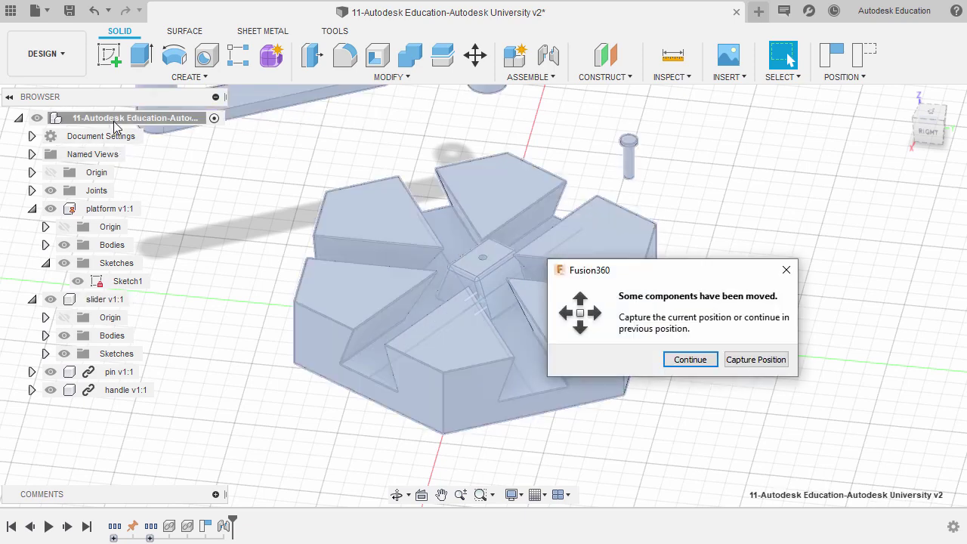
click(755, 360)
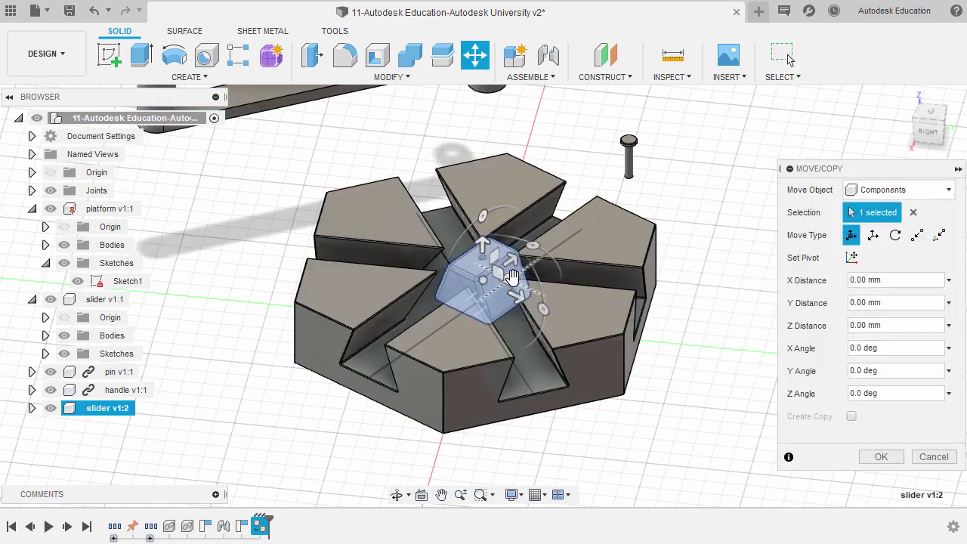
Move the copied slider off the platform by -290.562 mm in X and 164.274 mm in Y.
drag(520, 293, 437, 159)
middle_drag(454, 204, 472, 270)
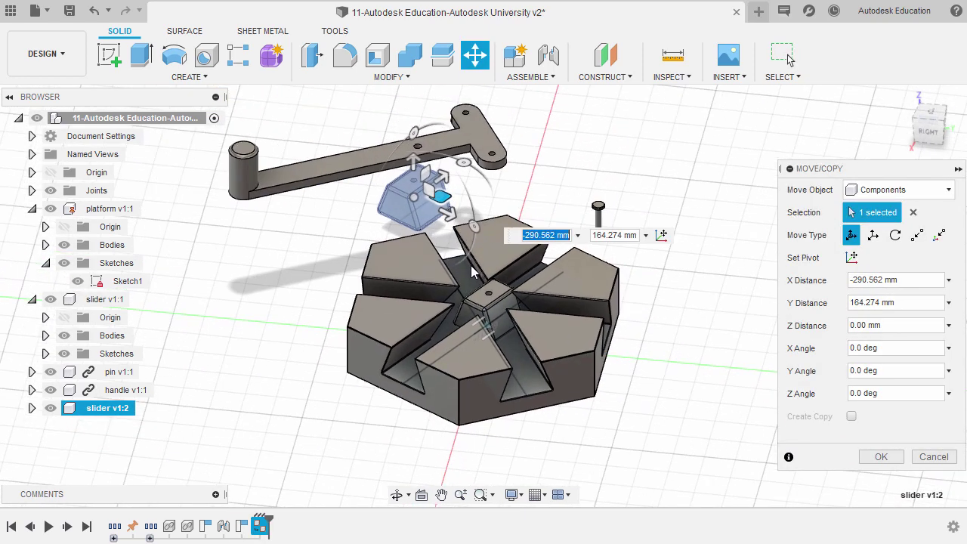
click(879, 457)
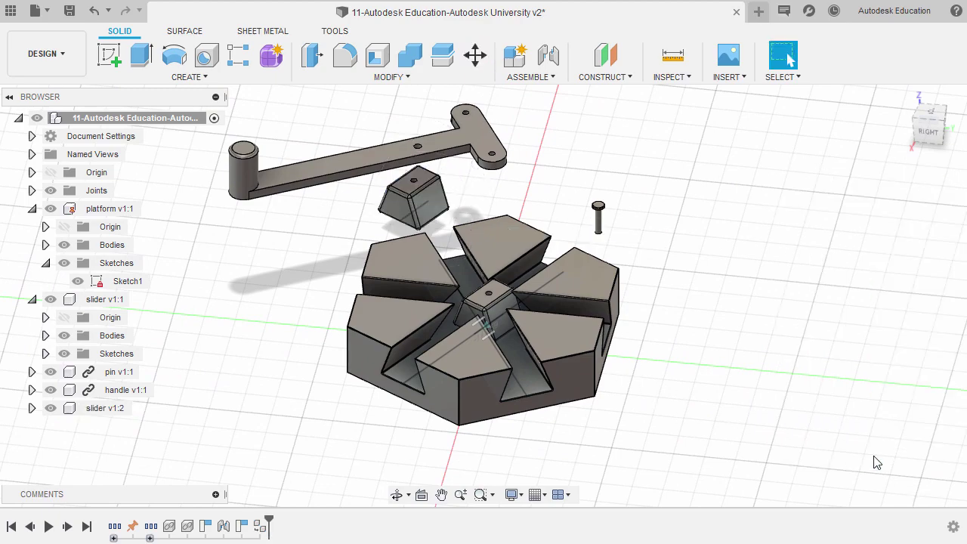
Start a joint with the midpoint of the sketch line on the copied slider's underside as the first component location.
key(j)
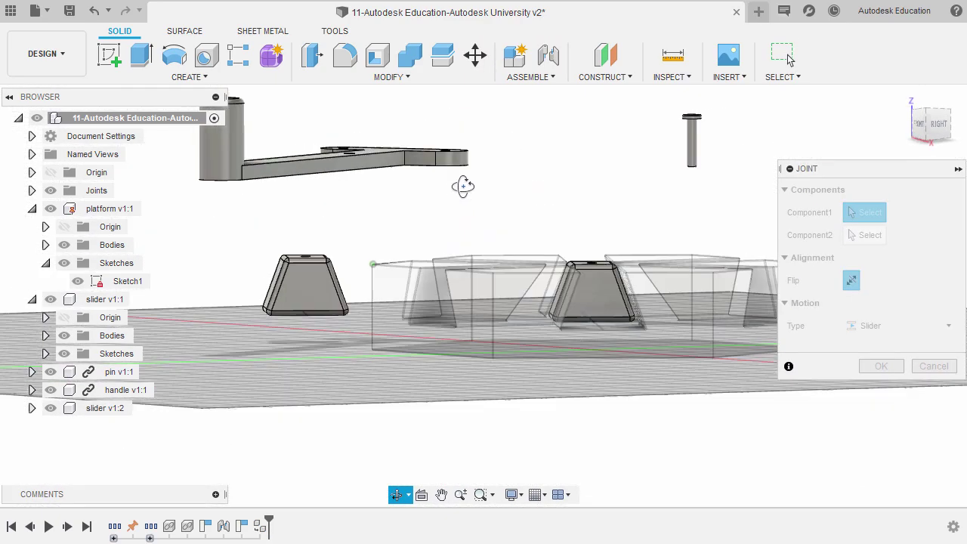
shift+middle_drag(258, 306, 323, 304)
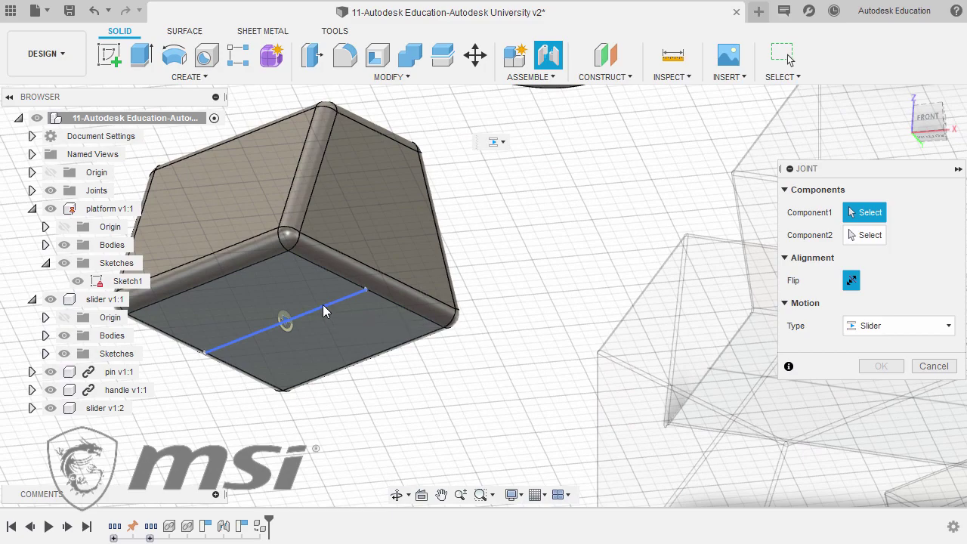
click(284, 319)
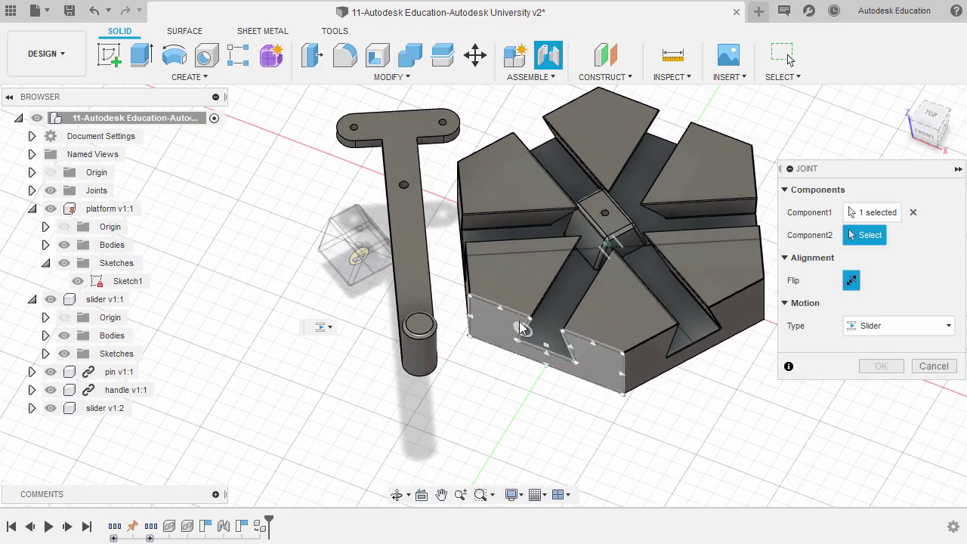
Join the copied slider to the midpoint of the platform's other channel centreline with Slider motion along the Z Axis.
shift+middle_drag(462, 313, 517, 246)
scroll(322, 328, up, 3)
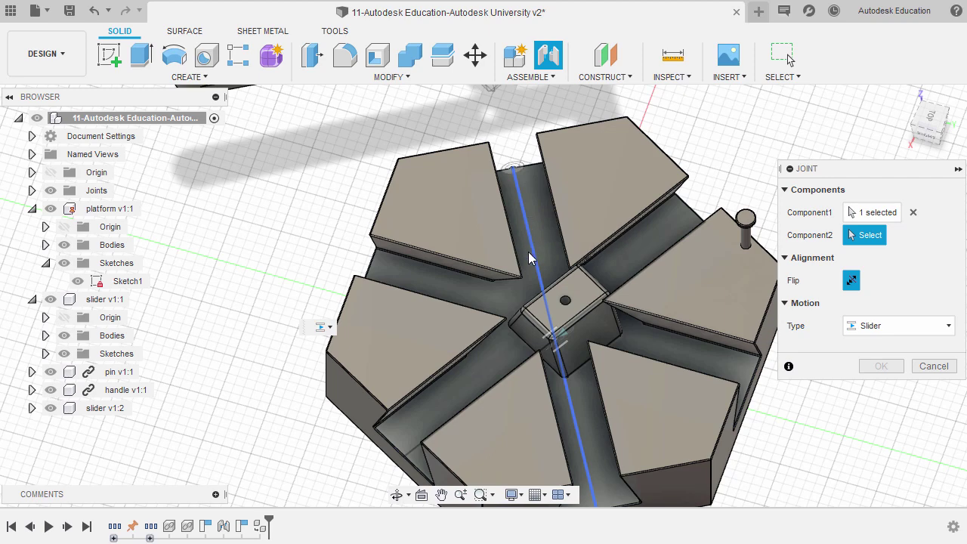
click(556, 338)
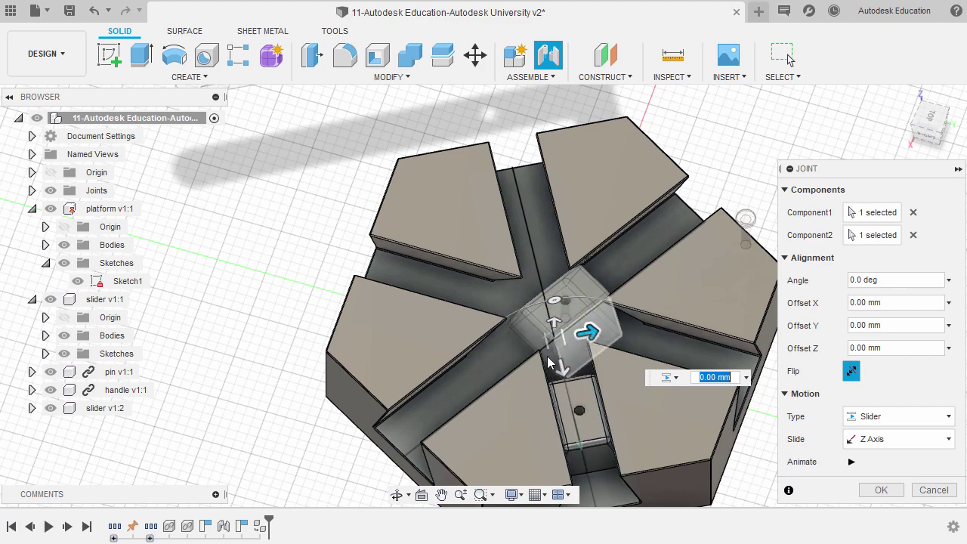
shift+middle_drag(451, 318, 503, 304)
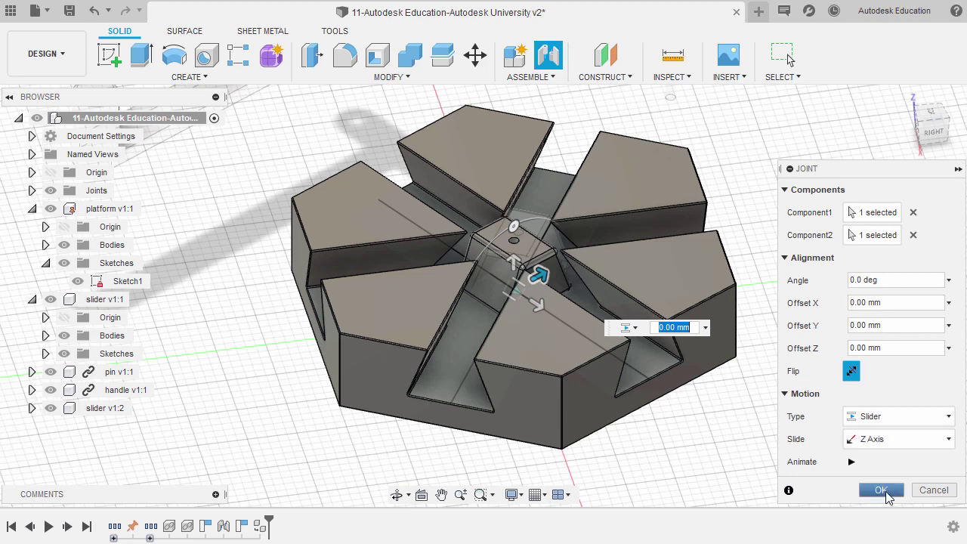
click(883, 489)
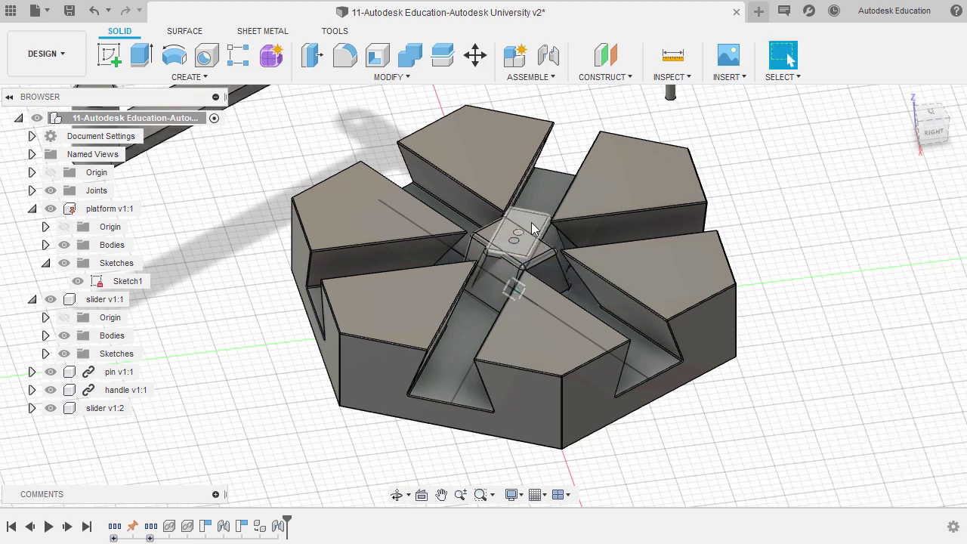
Slide both sliders outward from the platform's centre along their own channels to test the two joints.
drag(532, 222, 554, 179)
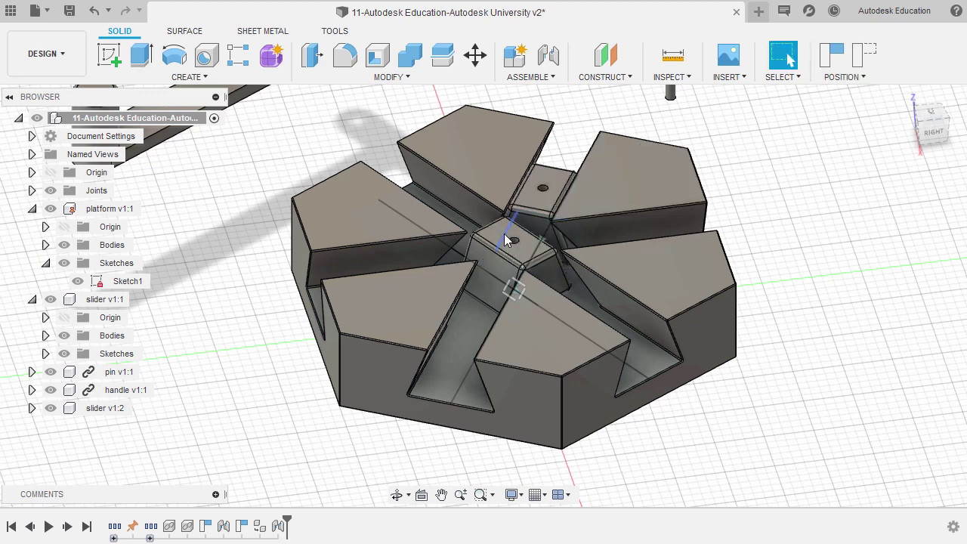
scroll(499, 238, up, 2)
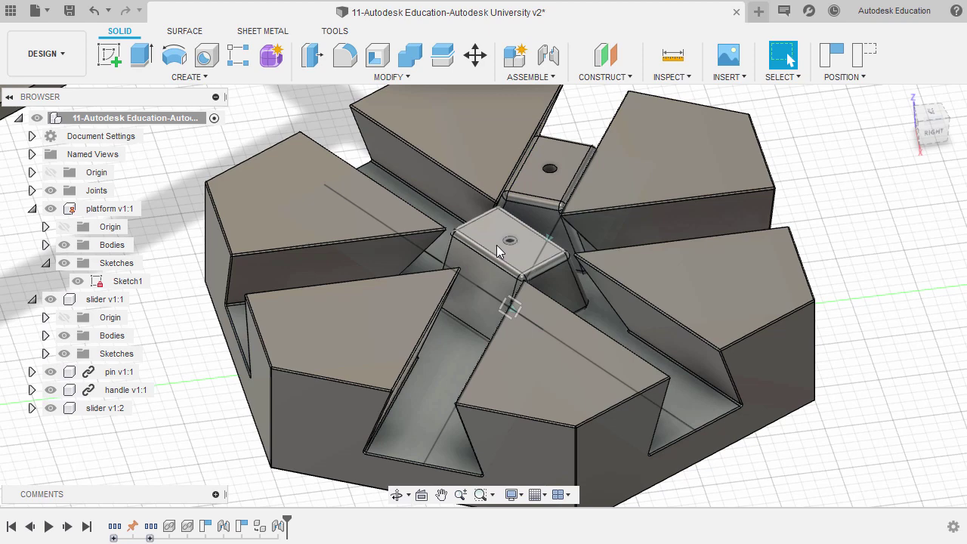
drag(497, 244, 376, 174)
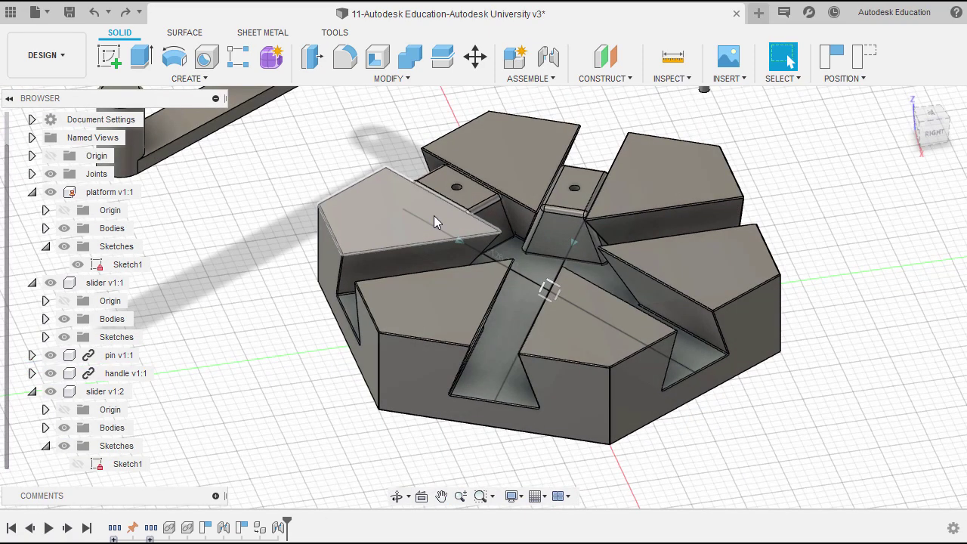
Paste a copy of the second slider into the assembly as a third slider, capturing the current component positions.
click(475, 201)
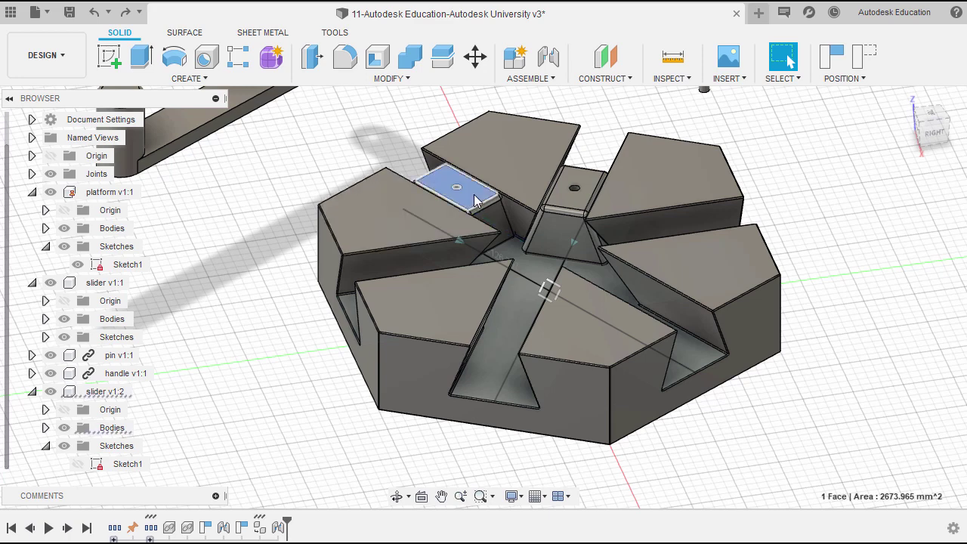
click(344, 153)
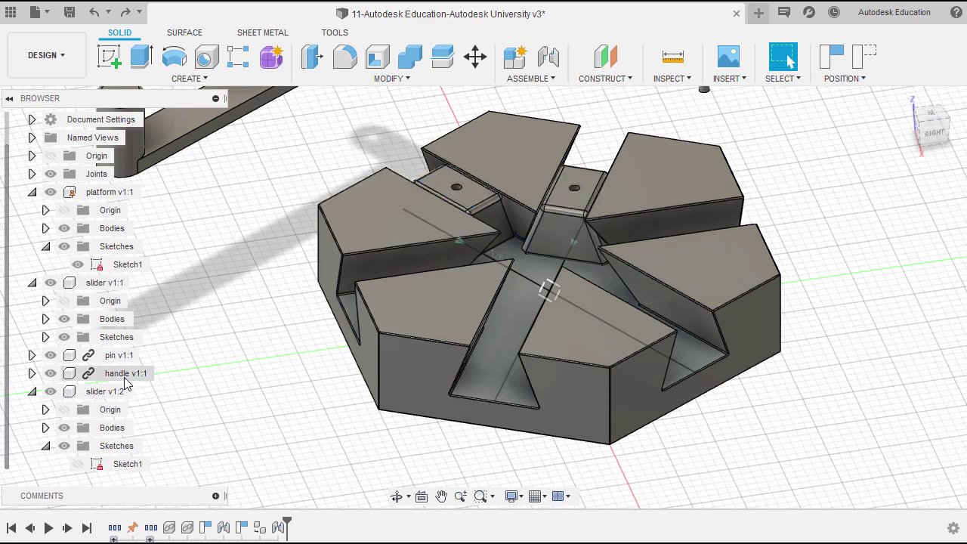
click(103, 392)
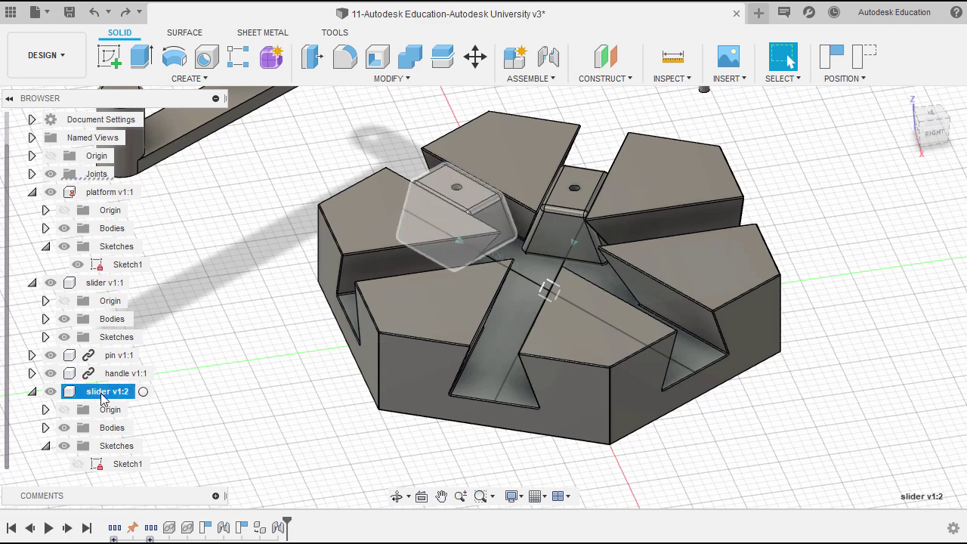
click(233, 206)
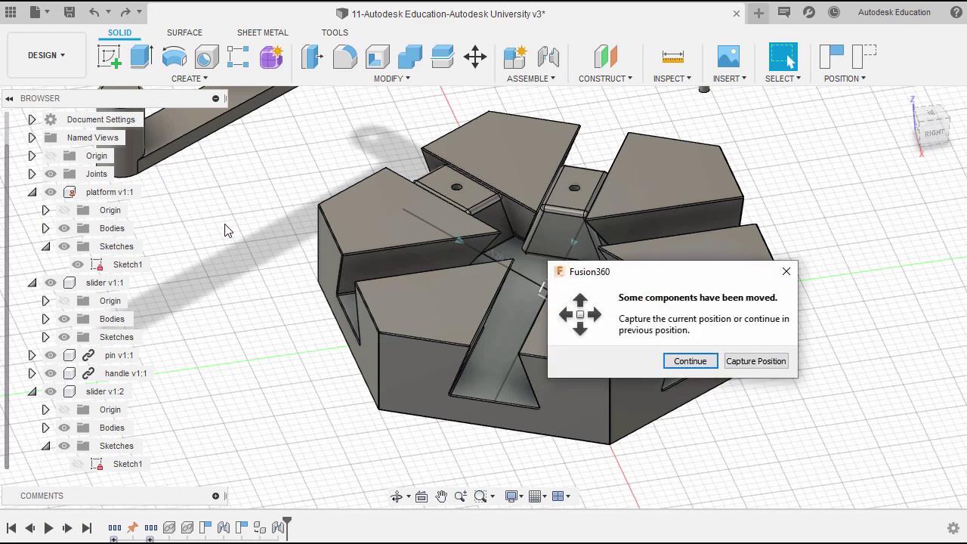
click(755, 361)
Move the third slider beside the platform by -222.596 mm in X and 40.507 mm in Y, and rotate it 60 degrees about Z.
key(m)
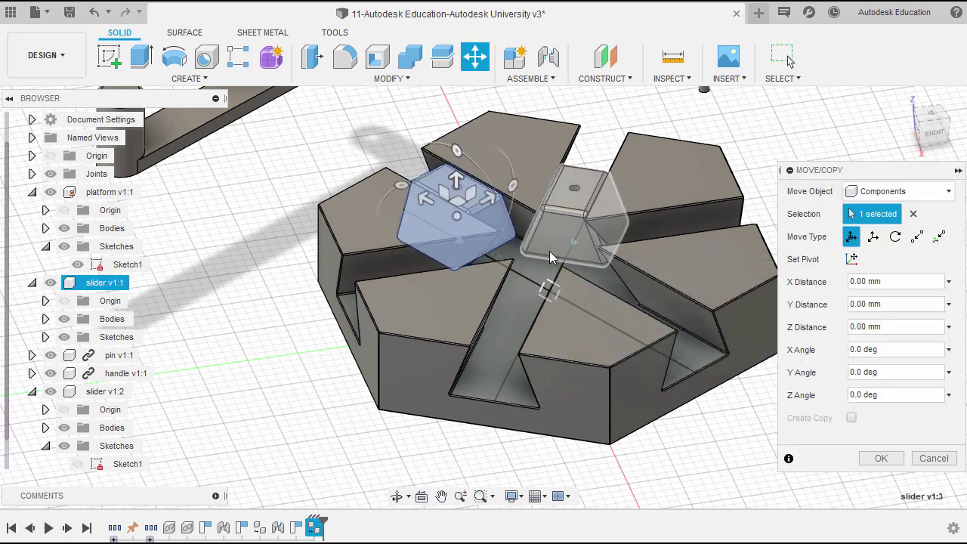
drag(458, 203, 263, 278)
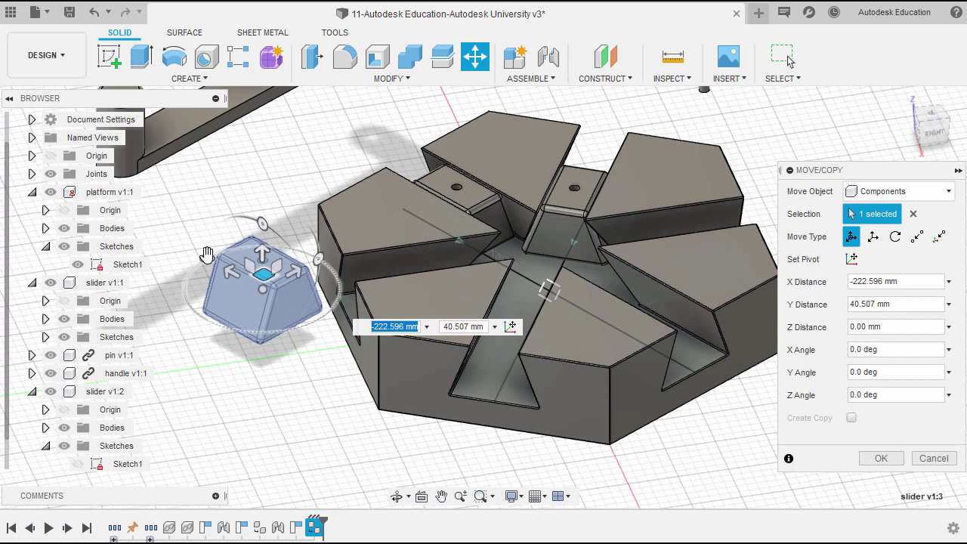
drag(204, 254, 190, 296)
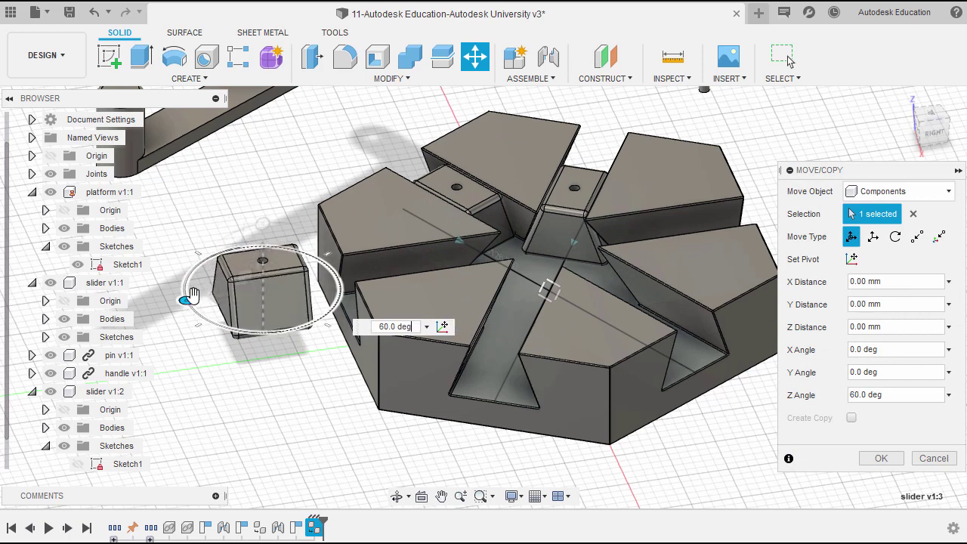
right_click(290, 144)
click(348, 140)
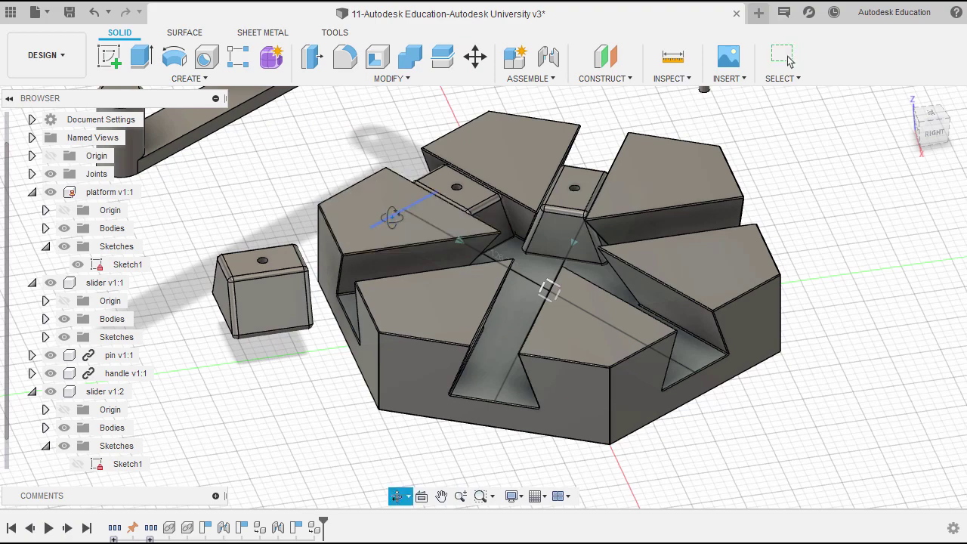
shift+middle_drag(378, 209, 380, 244)
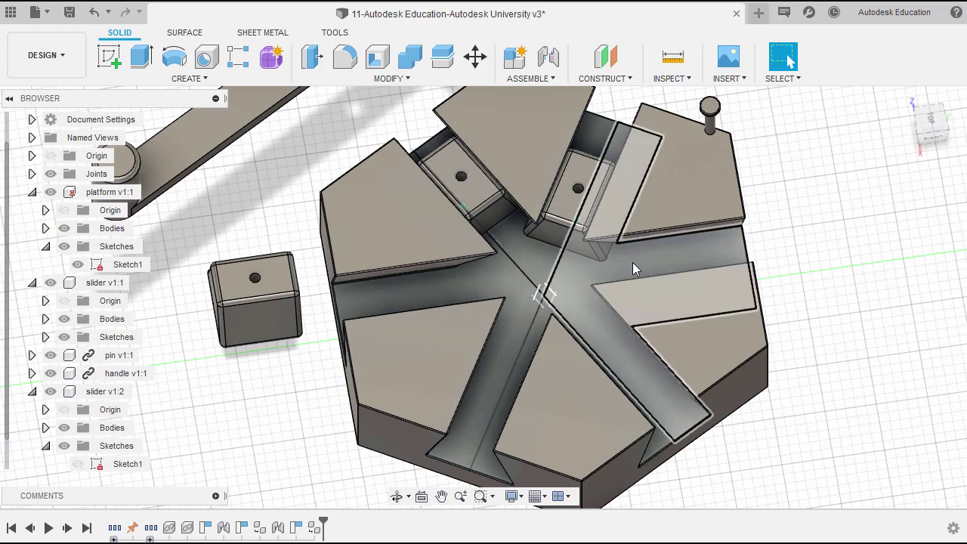
shift+middle_drag(507, 282, 529, 249)
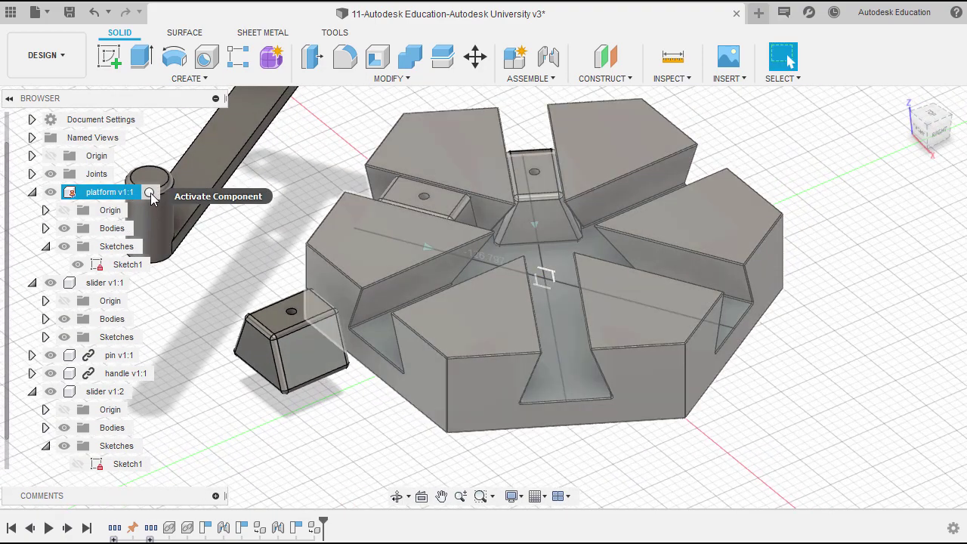
Activate the platform component and sketch a 400 mm centreline along its remaining channel, between the midpoints of the two opposite edges.
click(149, 192)
click(297, 219)
shift+middle_drag(298, 219, 326, 240)
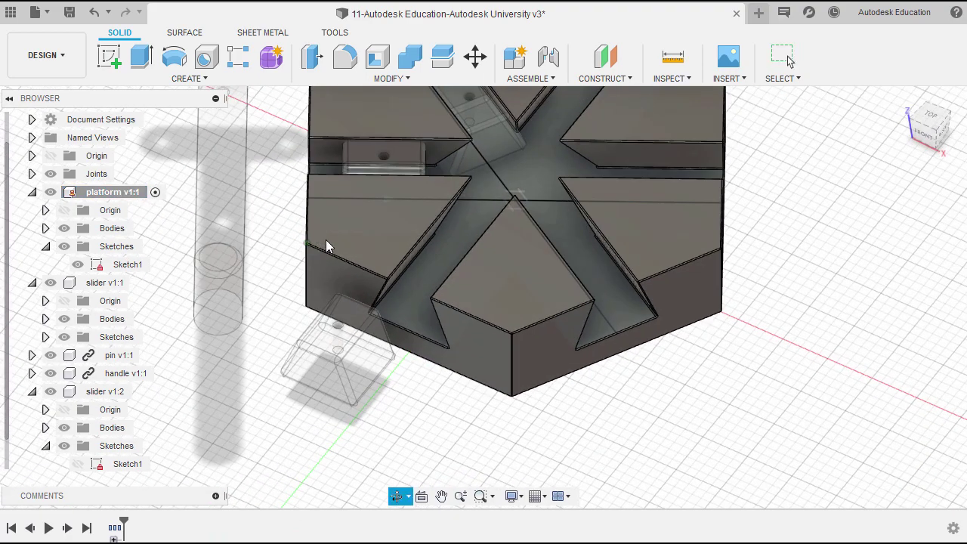
click(459, 242)
key(l)
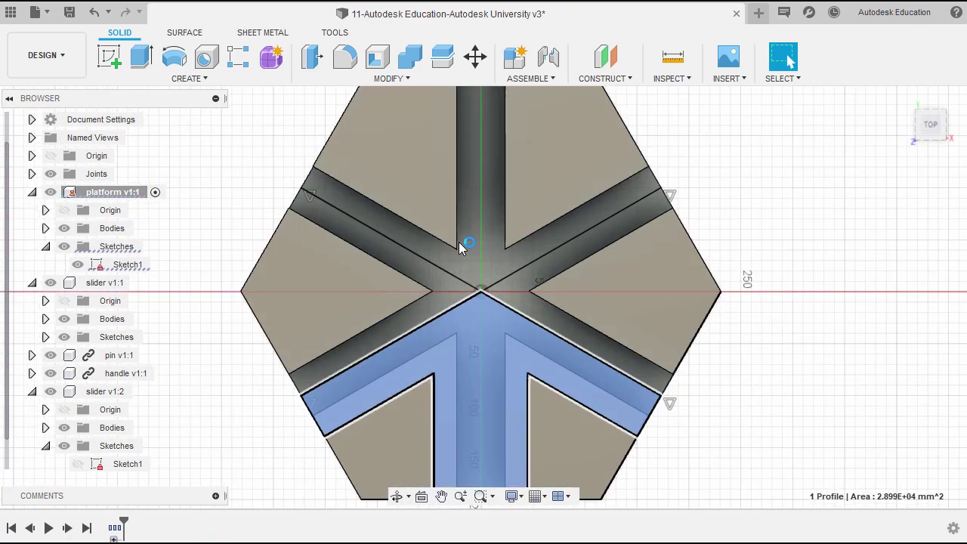
click(485, 111)
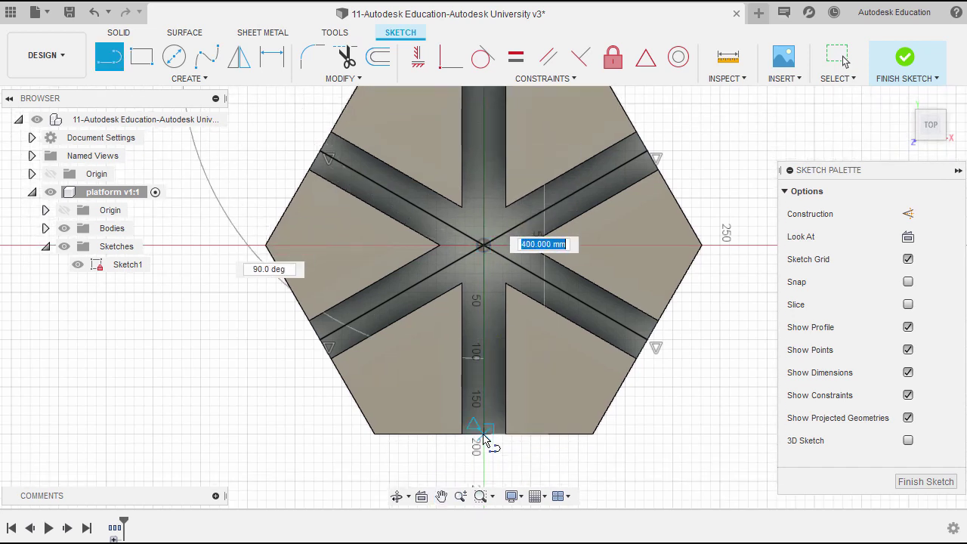
double_click(484, 441)
key(Escape)
Finish the platform's centreline sketch and reactivate the top-level assembly.
click(612, 320)
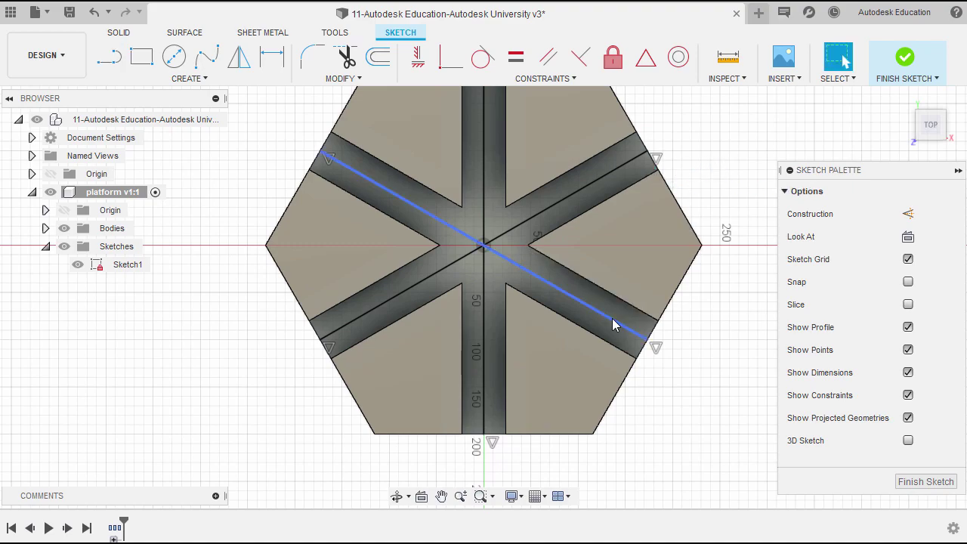
mouse_move(612, 318)
shift+middle_down()
mouse_move(540, 215)
mouse_move(512, 227)
shift+middle_up()
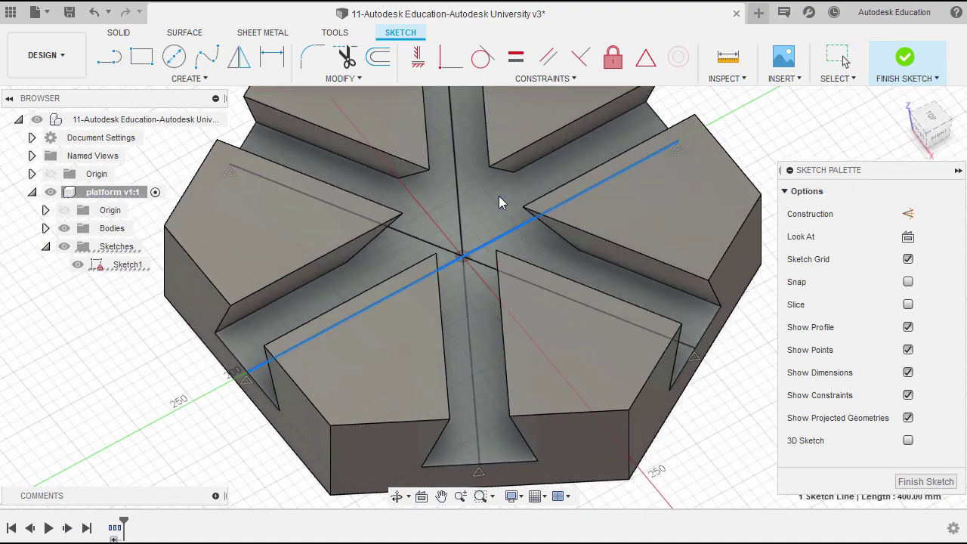
scroll(574, 215, down, 5)
shift+middle_drag(599, 213, 590, 226)
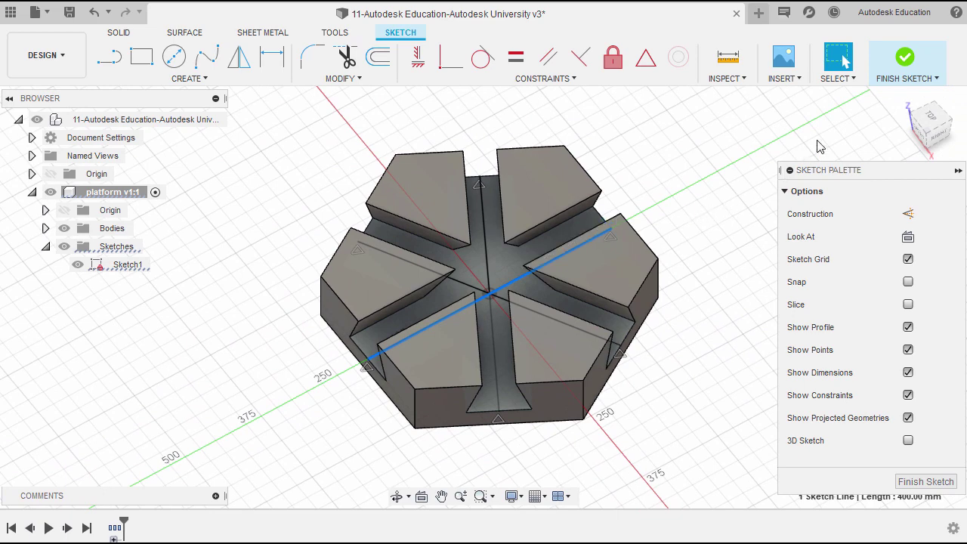
click(906, 60)
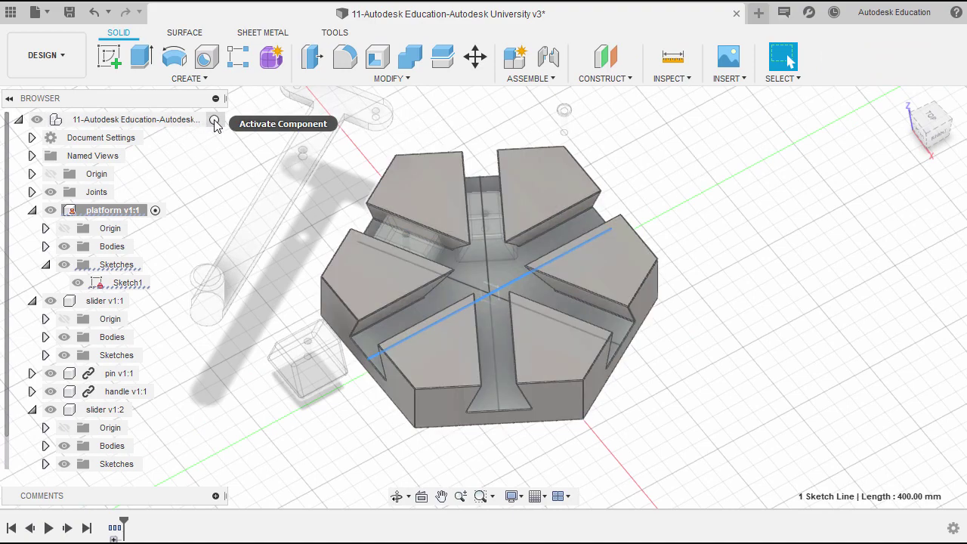
click(214, 121)
shift+middle_drag(690, 250, 702, 212)
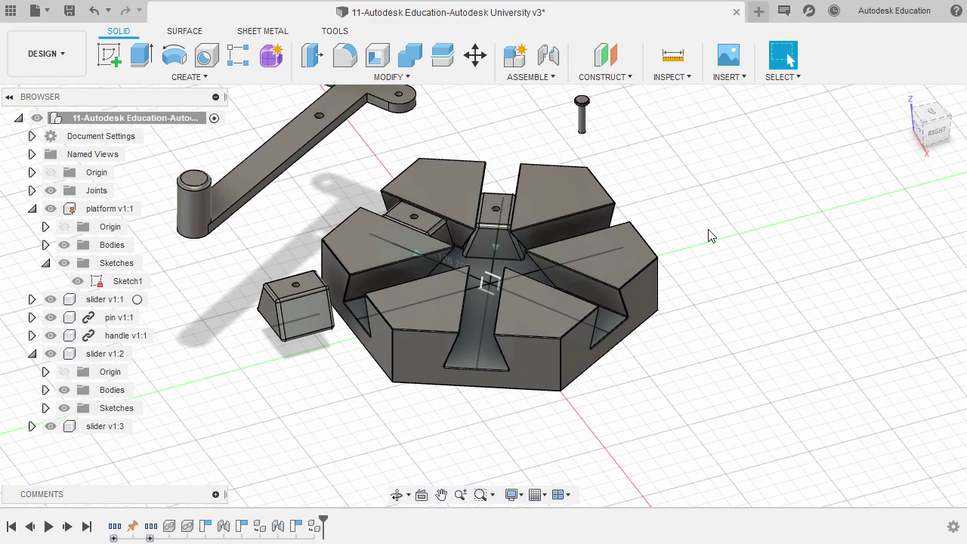
Join the third slider's underside to the midpoint of the platform's new centreline with Slider motion along the Z Axis.
key(j)
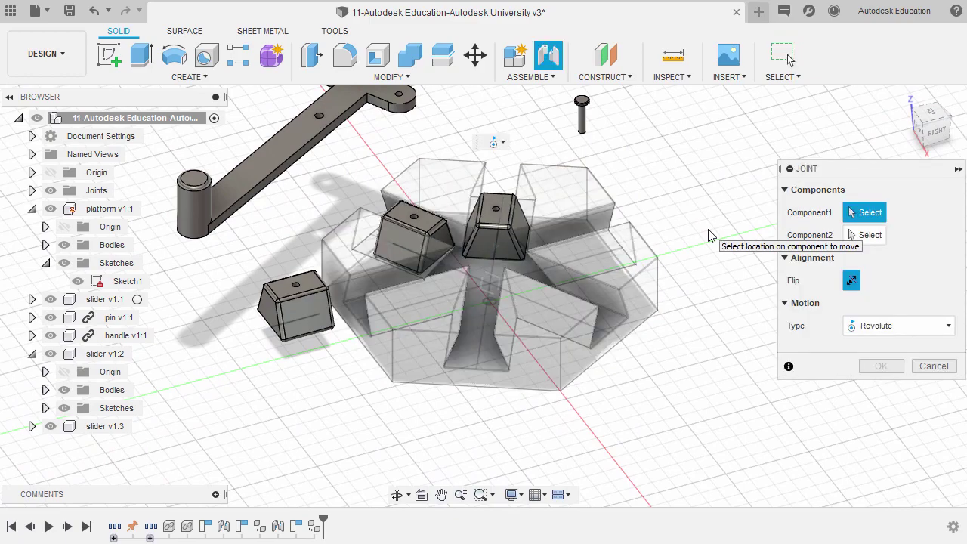
scroll(291, 303, up, 5)
shift+middle_drag(295, 302, 311, 352)
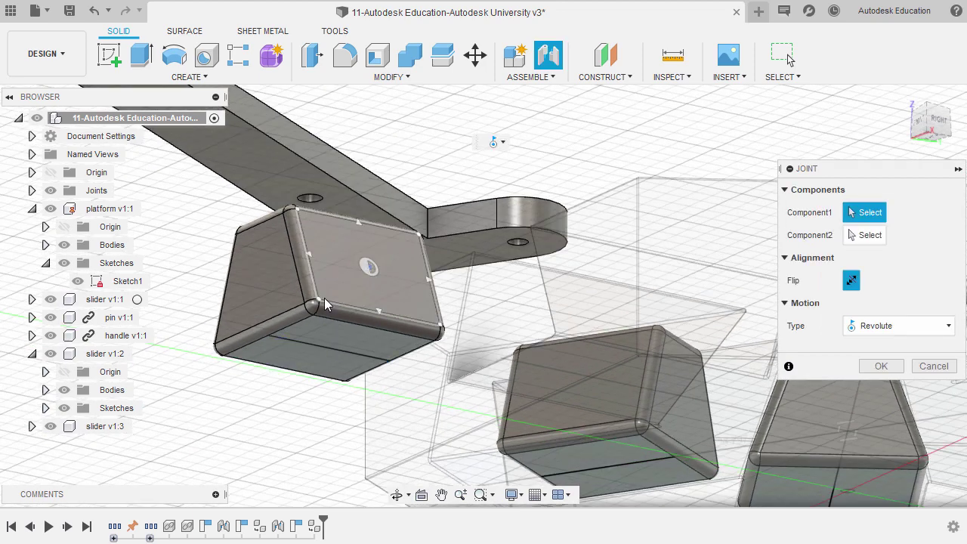
click(328, 347)
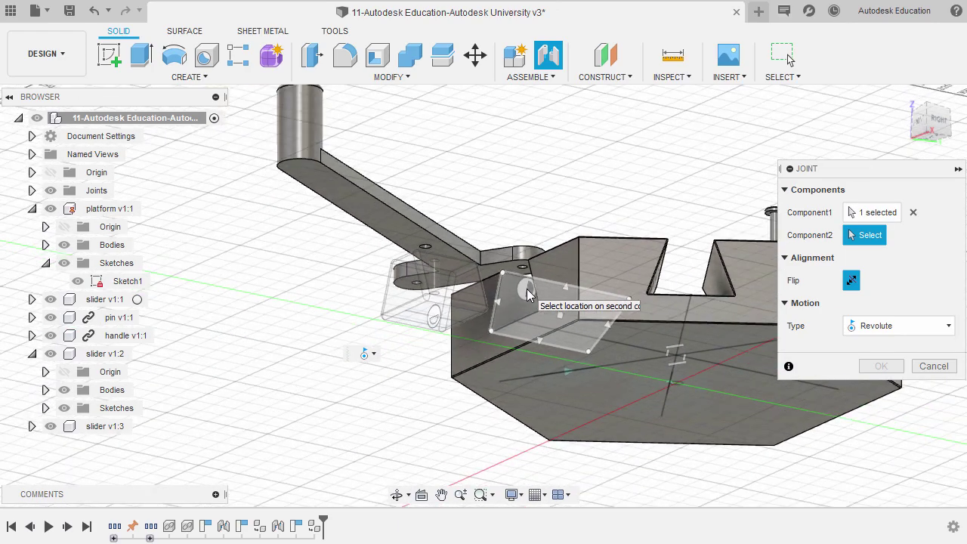
shift+middle_drag(527, 288, 513, 234)
scroll(566, 187, up, 3)
click(543, 188)
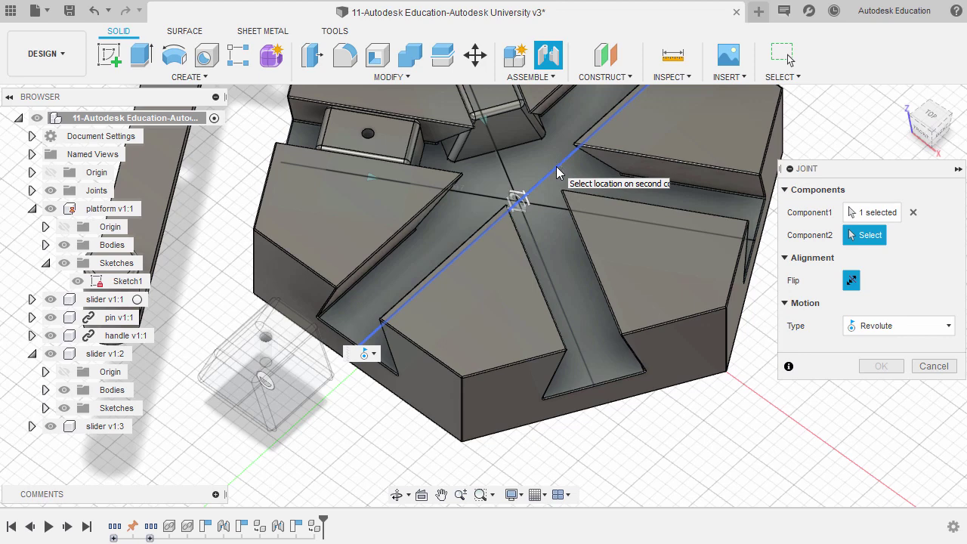
click(519, 202)
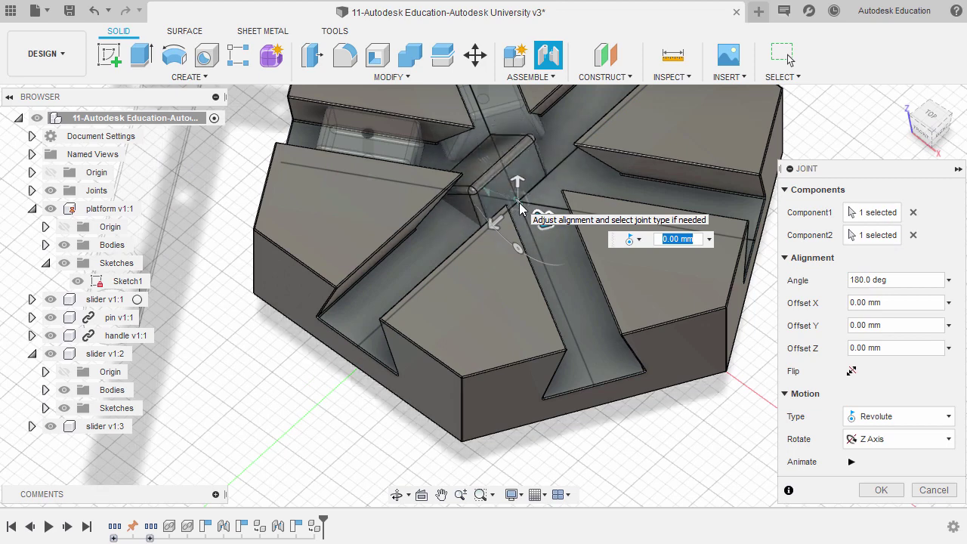
click(870, 418)
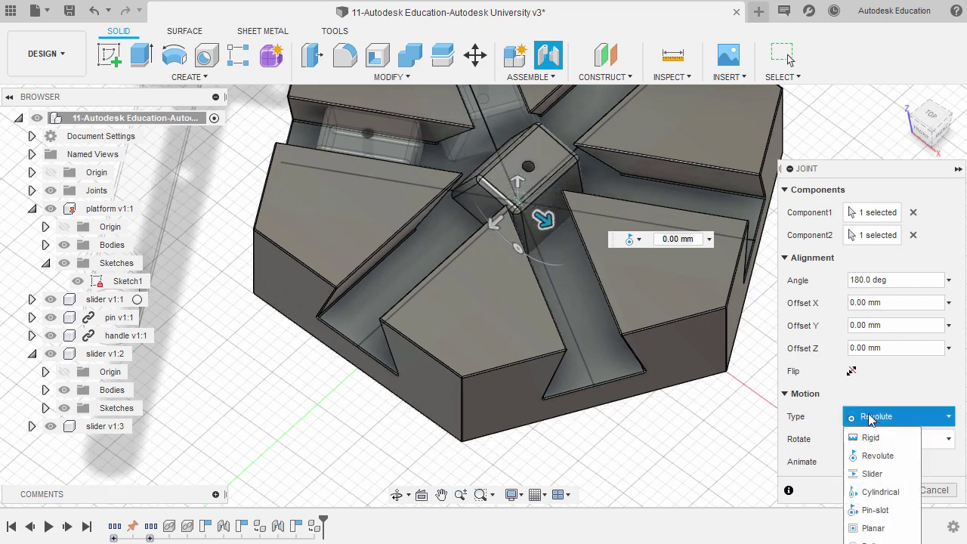
click(877, 472)
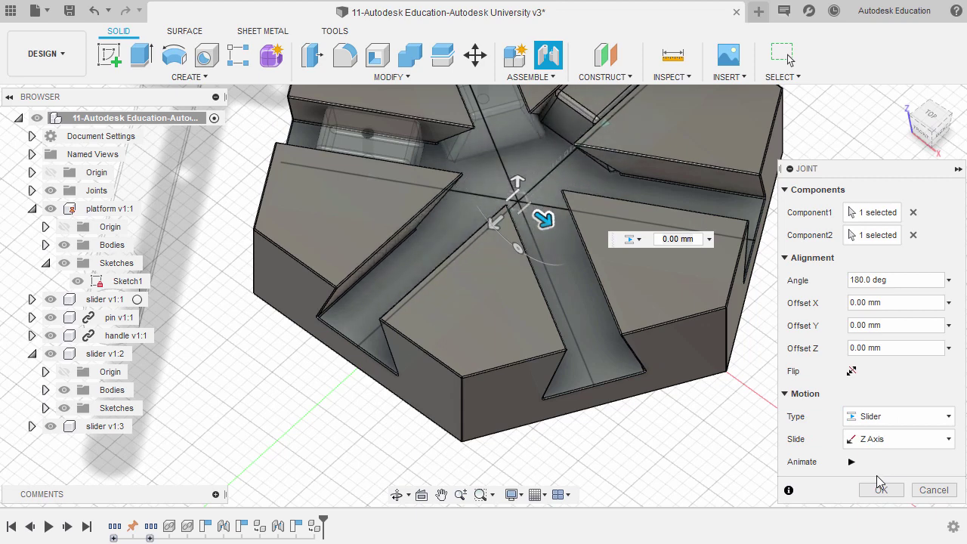
click(881, 490)
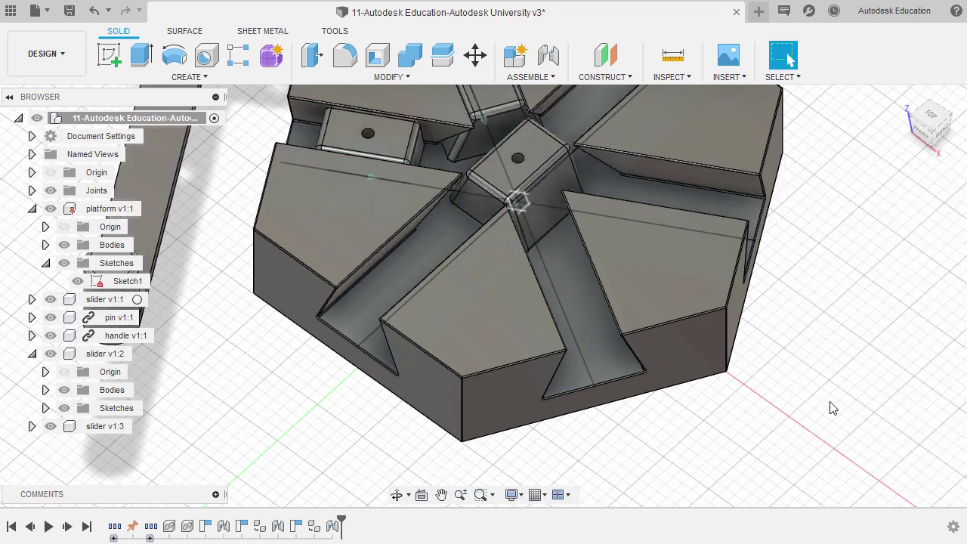
Shift the handle slightly beside the platform and capture the component positions before adding its joint.
click(910, 110)
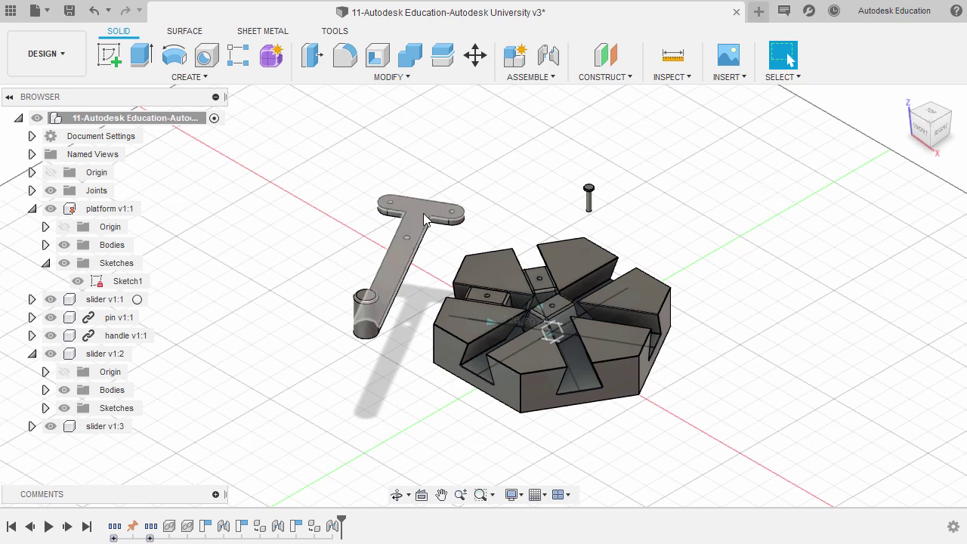
mouse_move(424, 219)
mouse_down()
mouse_move(444, 172)
mouse_move(536, 291)
mouse_move(529, 265)
mouse_move(423, 223)
mouse_move(428, 214)
mouse_up()
key(j)
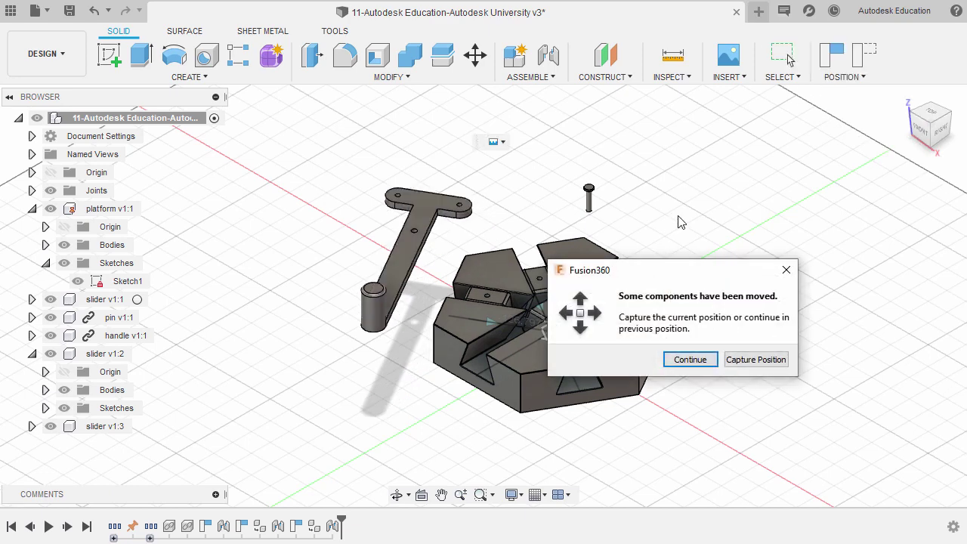
click(736, 359)
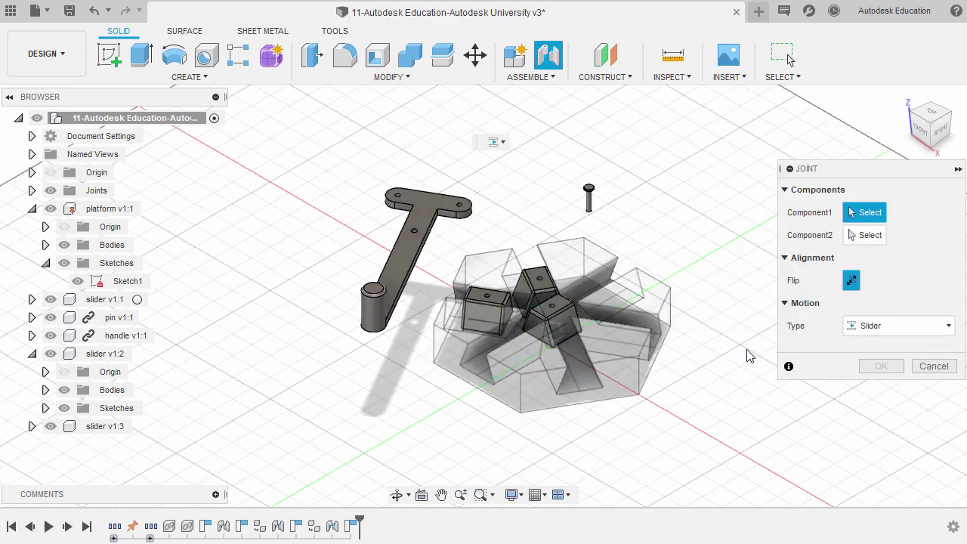
Join the top hole of the slider in the rear channel to the underside of the handle's end hole with Revolute motion about the Z Axis.
scroll(526, 279, up, 2)
scroll(527, 279, up, 5)
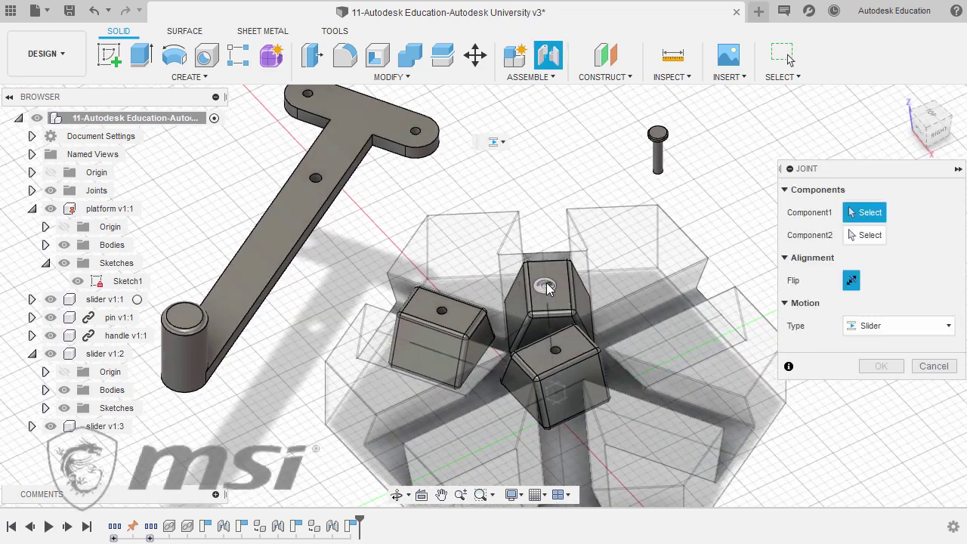
scroll(559, 199, up, 1)
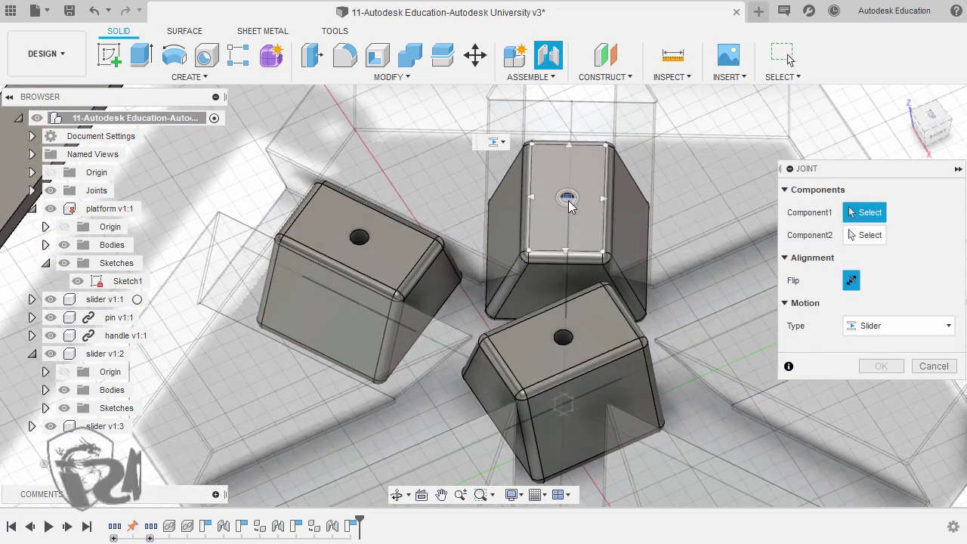
click(567, 199)
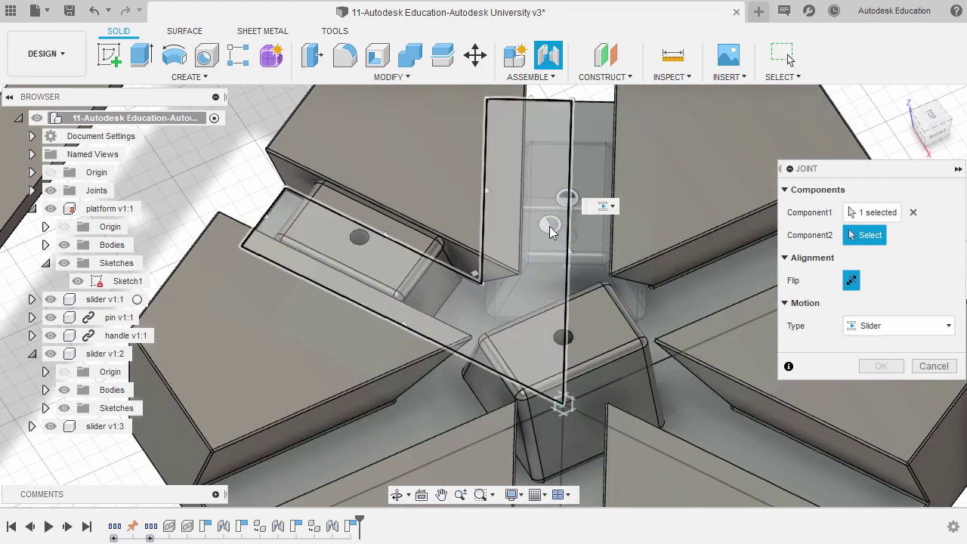
scroll(550, 225, down, 5)
shift+middle_drag(453, 162, 554, 104)
scroll(265, 245, up, 6)
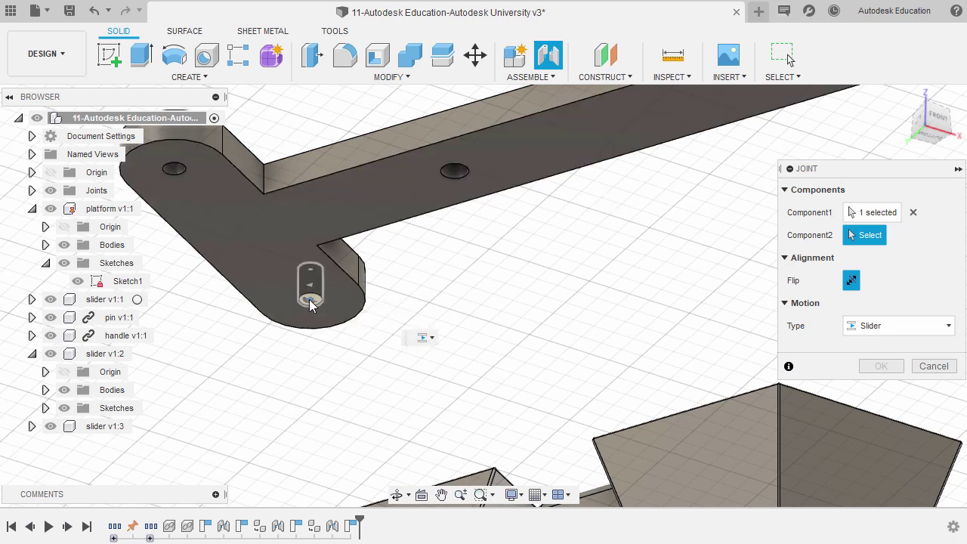
click(310, 302)
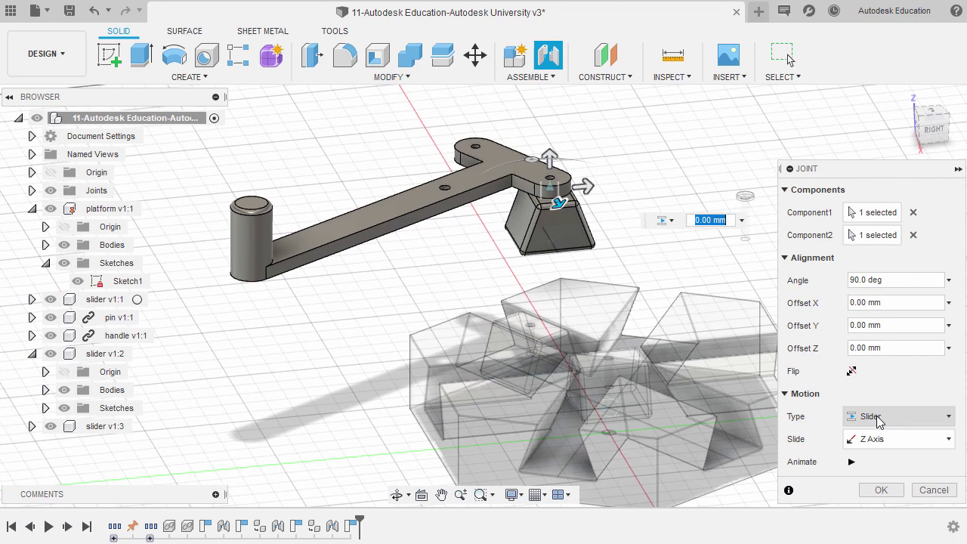
click(881, 418)
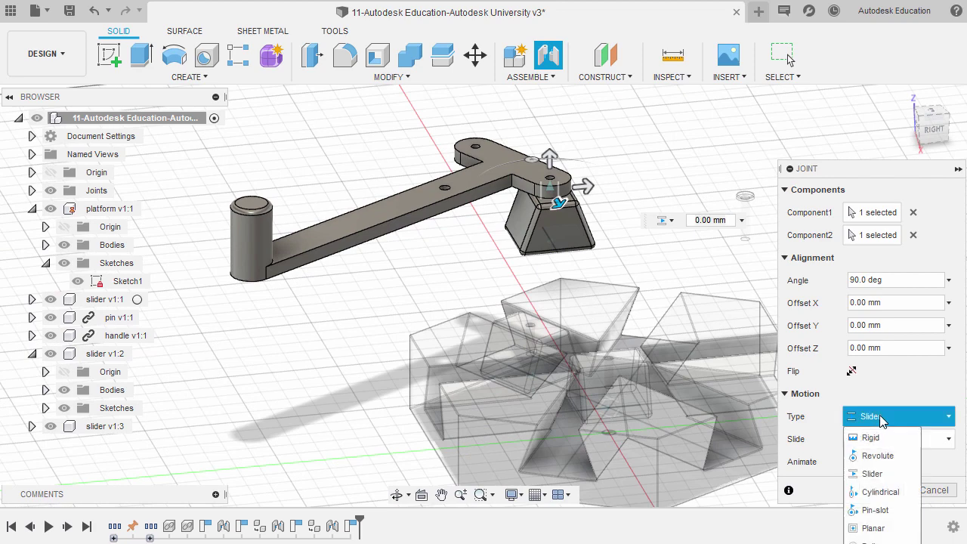
click(878, 456)
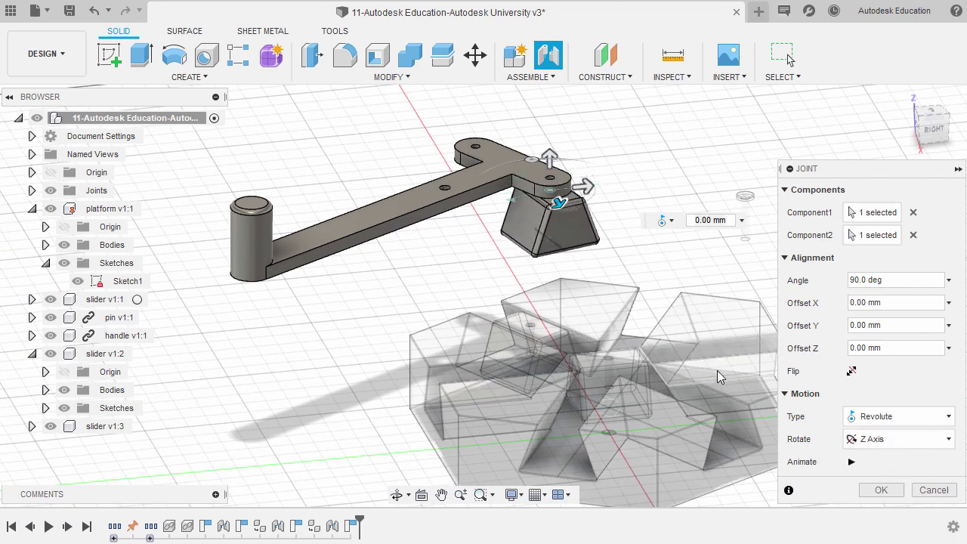
click(881, 490)
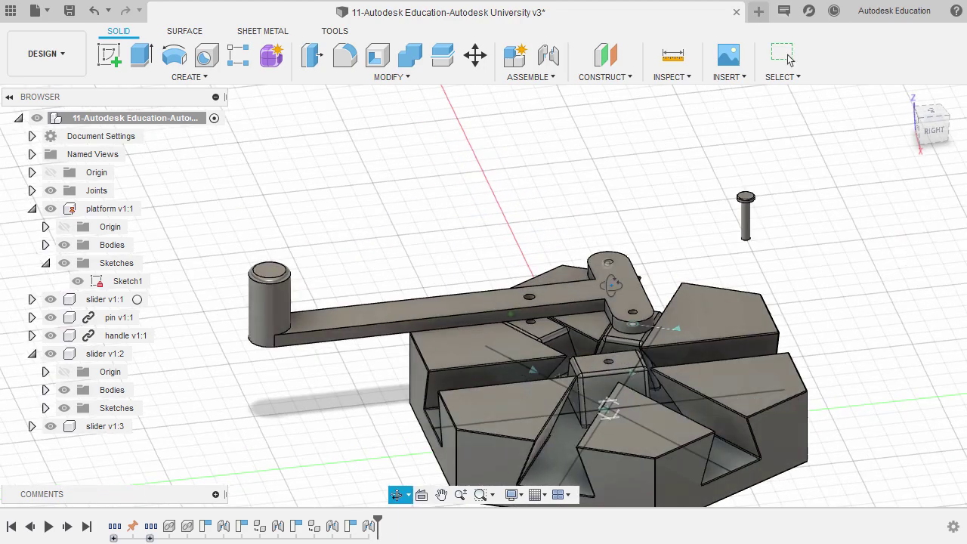
Swing the handle over the platform about its new joint and capture the component positions.
drag(413, 323, 604, 321)
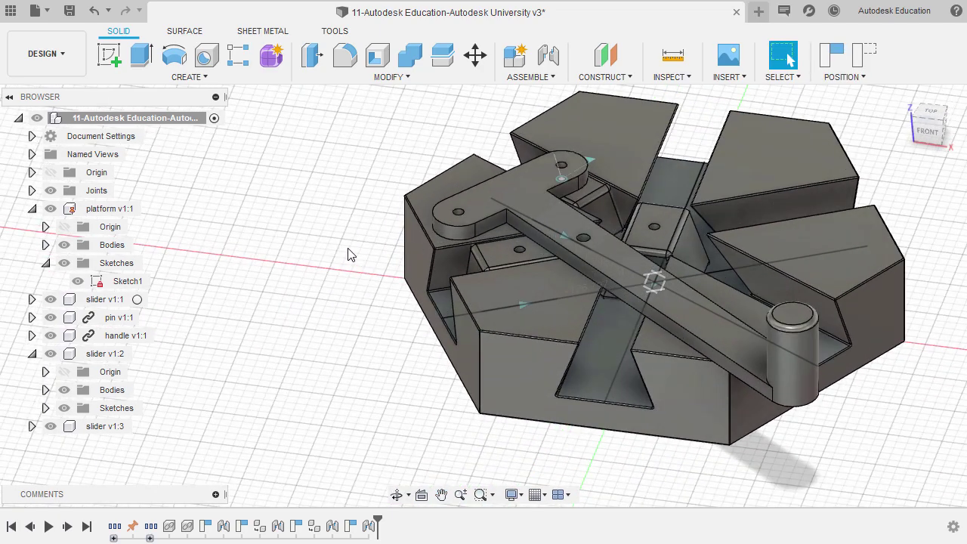
key(j)
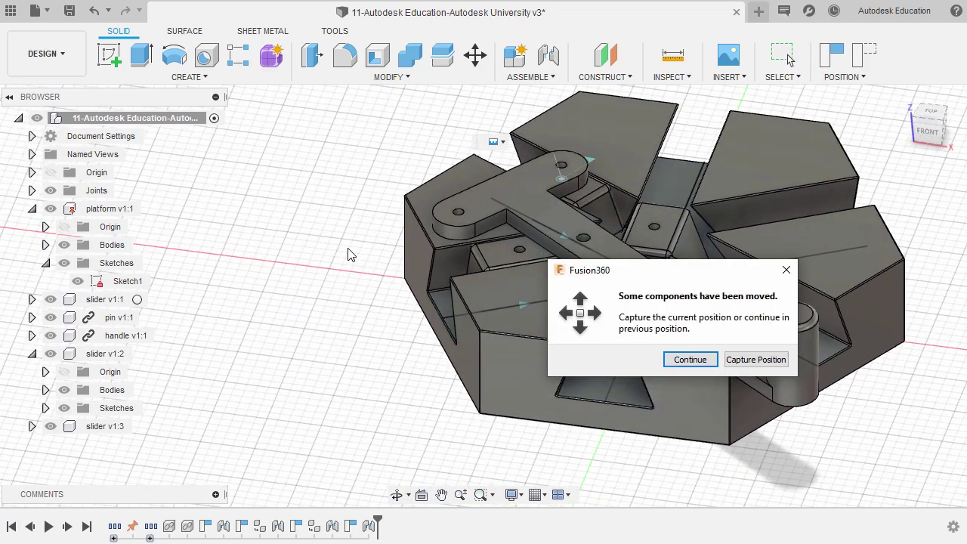
click(743, 361)
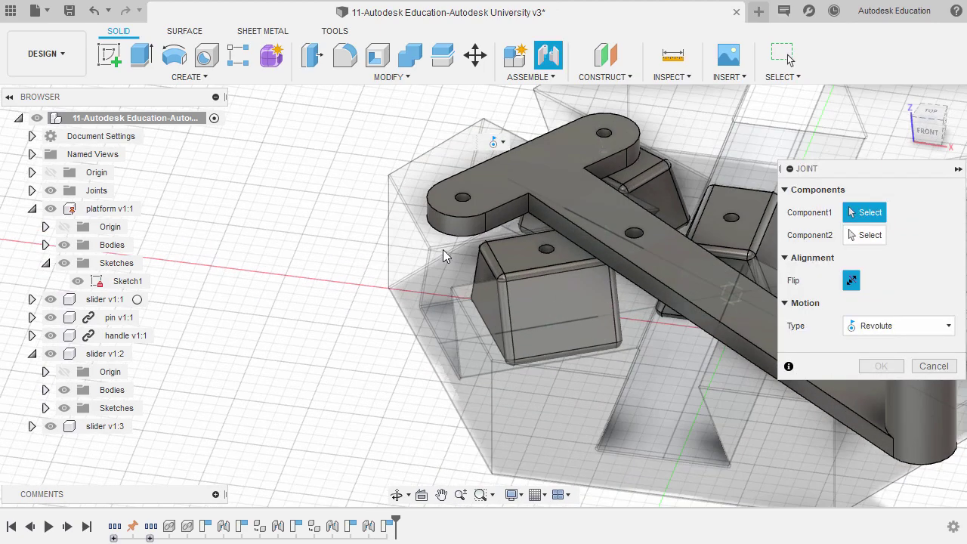
Join the underside of the handle's other end hole to the neighbouring slider's top hole with Revolute motion about the Z Axis.
shift+middle_drag(444, 256, 457, 284)
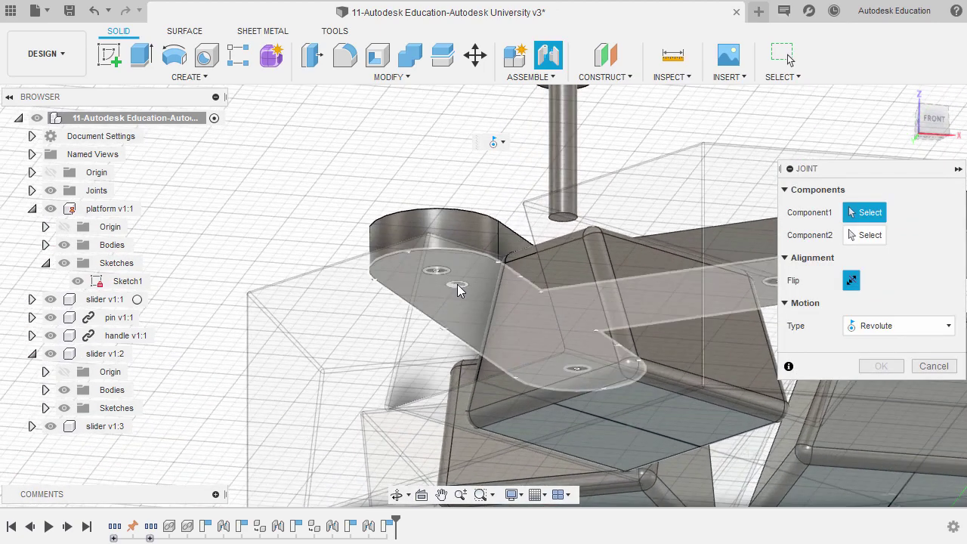
scroll(457, 284, up, 2)
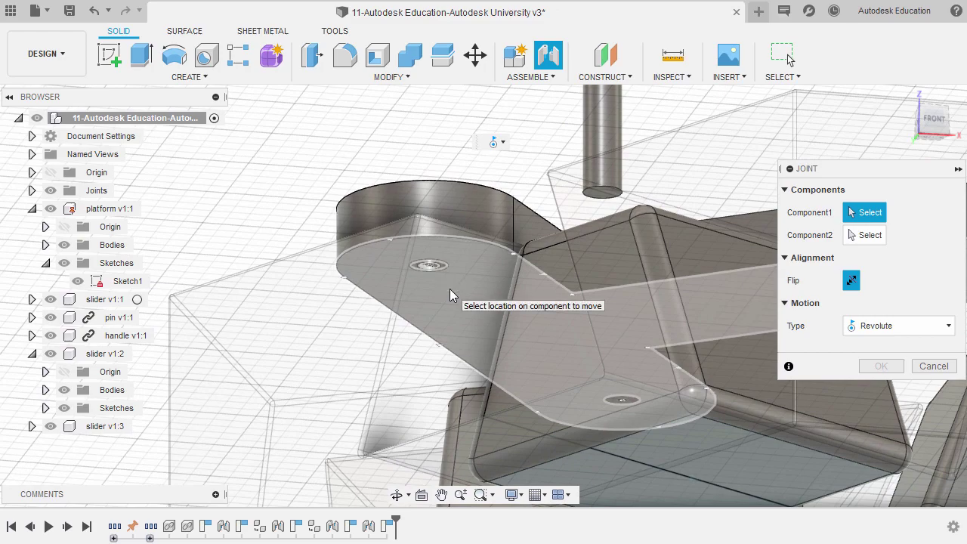
click(431, 267)
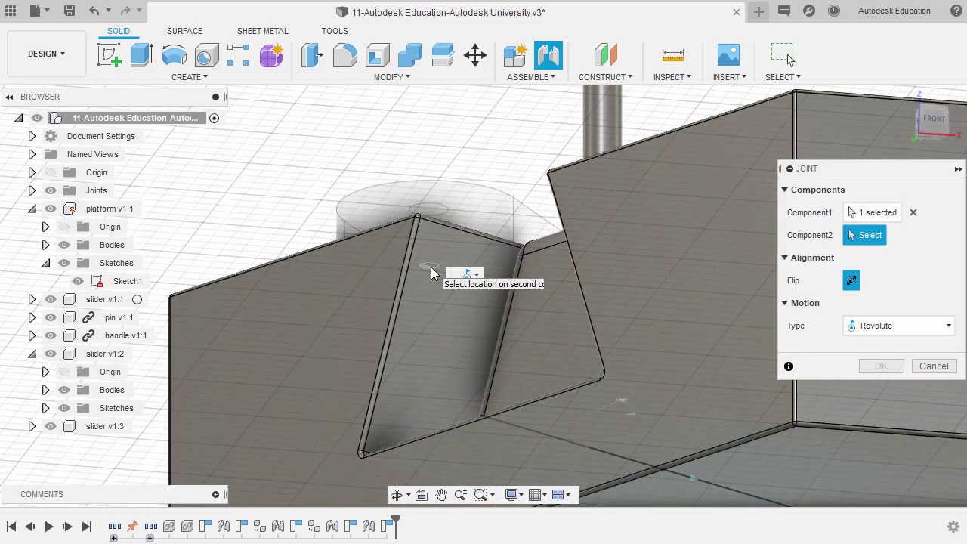
shift+middle_drag(432, 268, 371, 365)
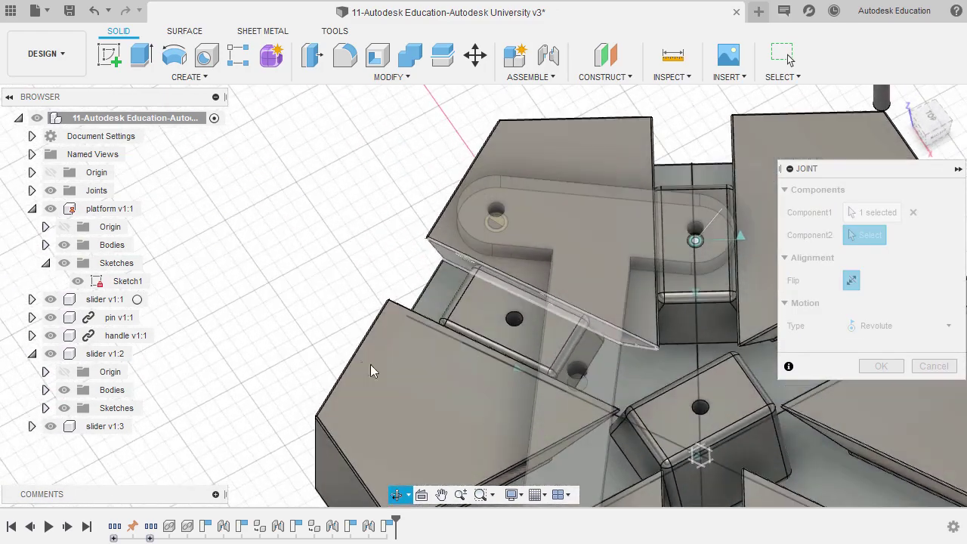
scroll(427, 256, up, 2)
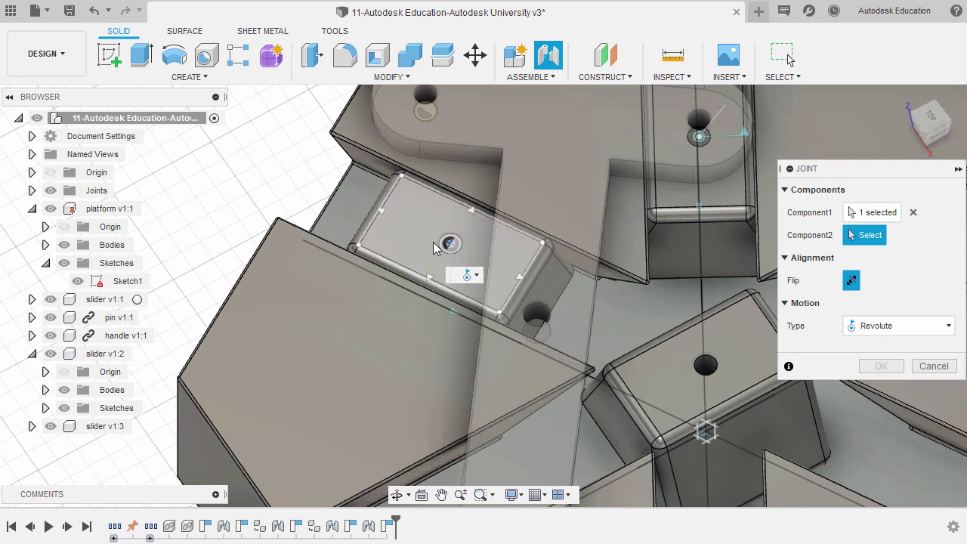
click(450, 244)
click(451, 245)
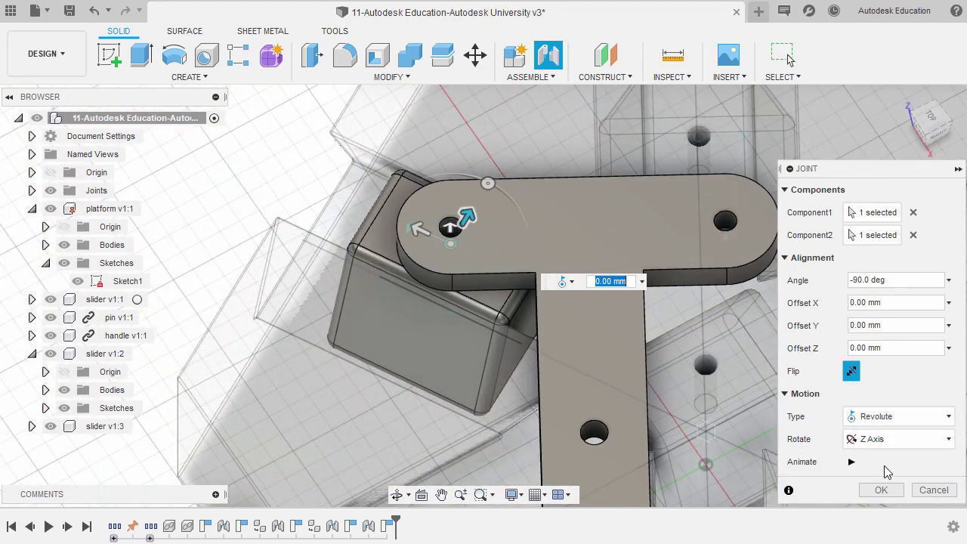
click(881, 490)
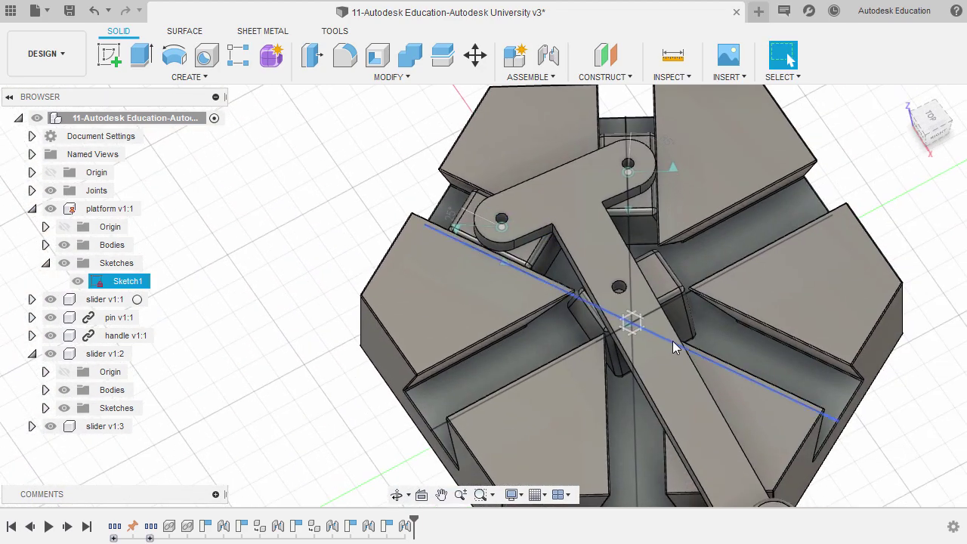
Swing the handle away from the middle slider on its two jointed sliders and capture the component positions.
drag(671, 364, 656, 296)
shift+middle_drag(656, 296, 652, 239)
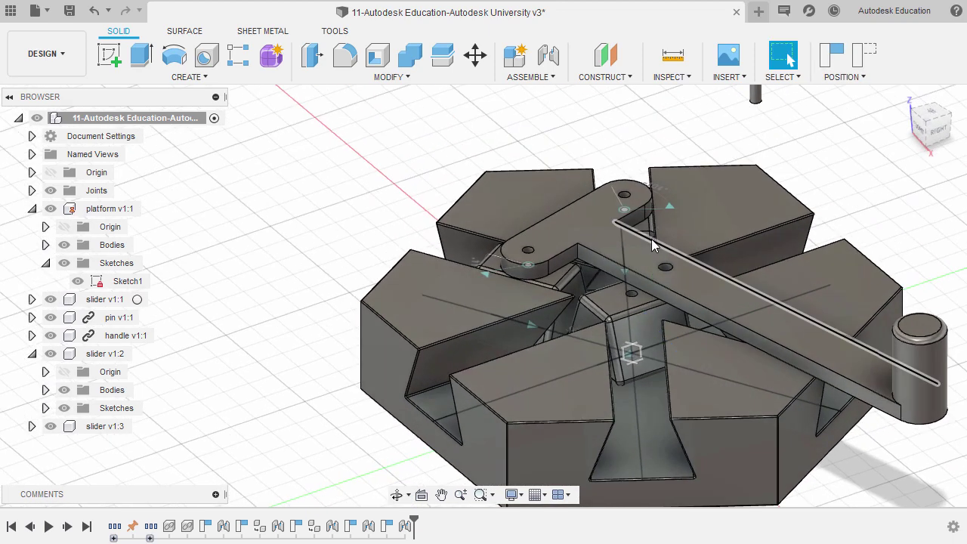
key(j)
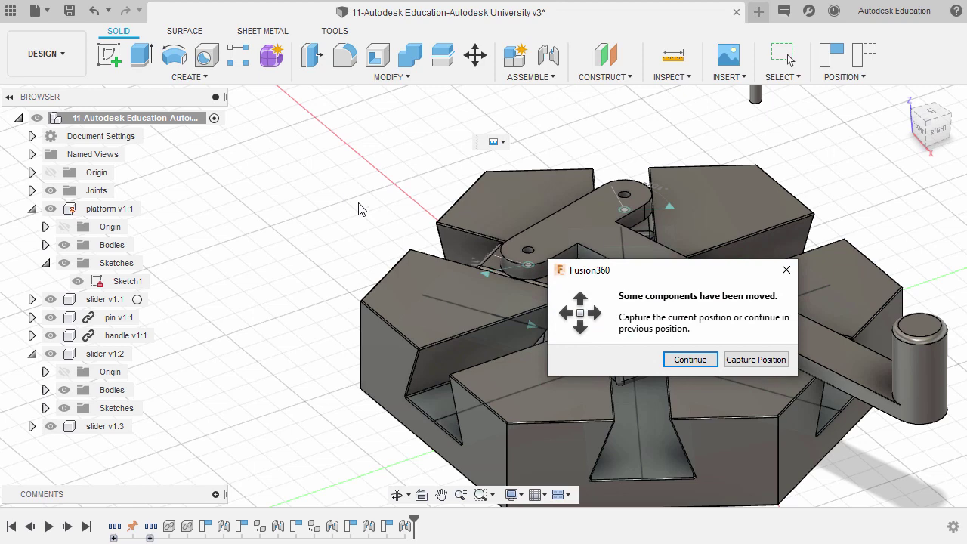
click(755, 360)
Hide the platform and join the remaining slider's top hole to the underside of the handle's middle hole with Revolute motion about the Z Axis.
scroll(618, 294, up, 5)
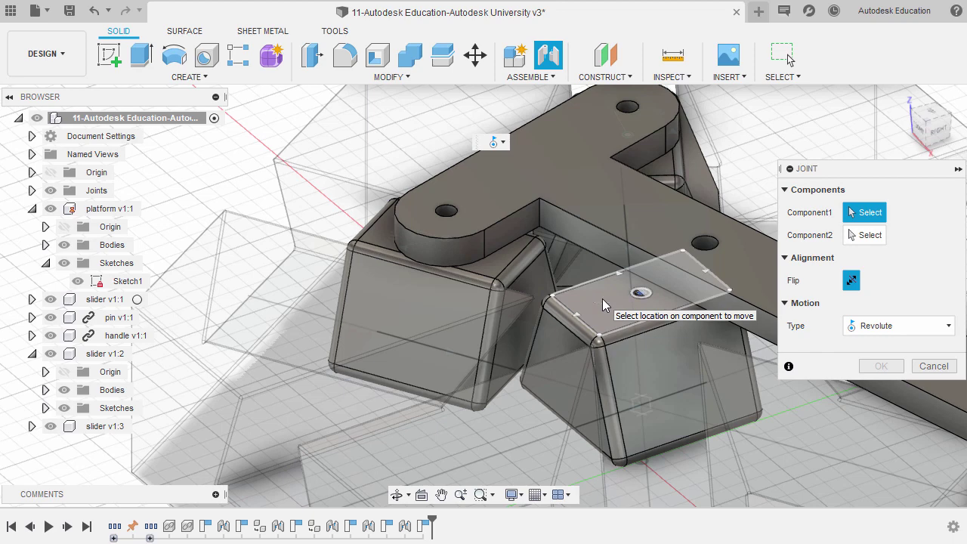
click(641, 294)
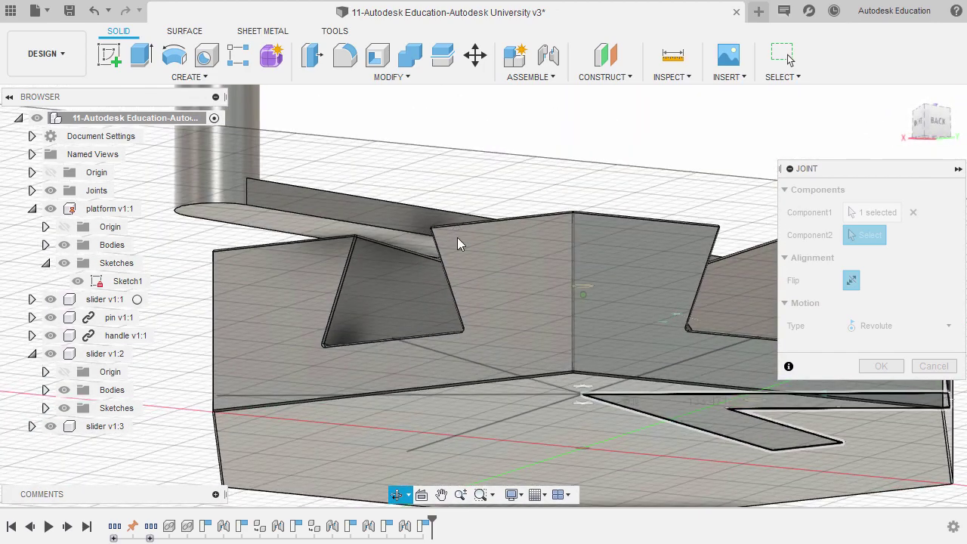
click(50, 210)
shift+middle_drag(451, 314, 457, 248)
scroll(457, 249, up, 2)
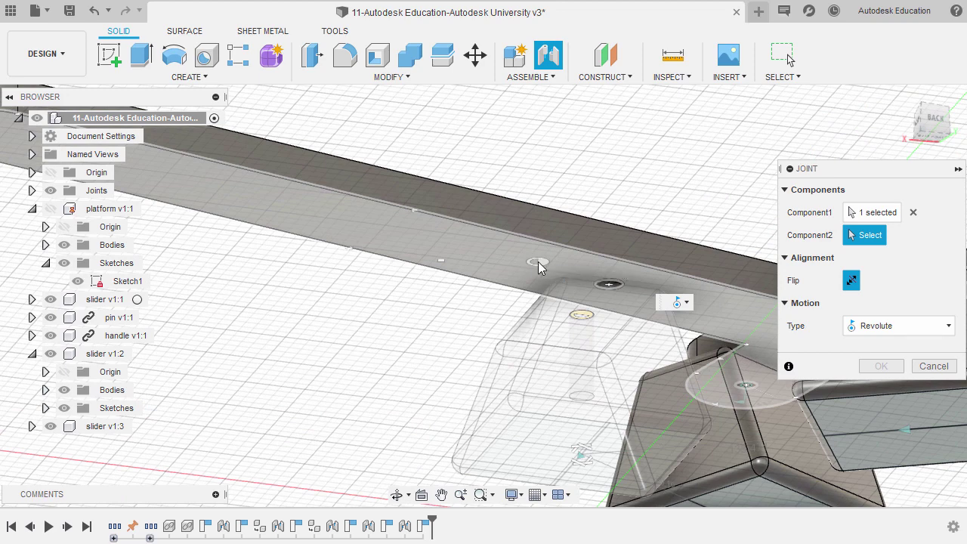
click(608, 288)
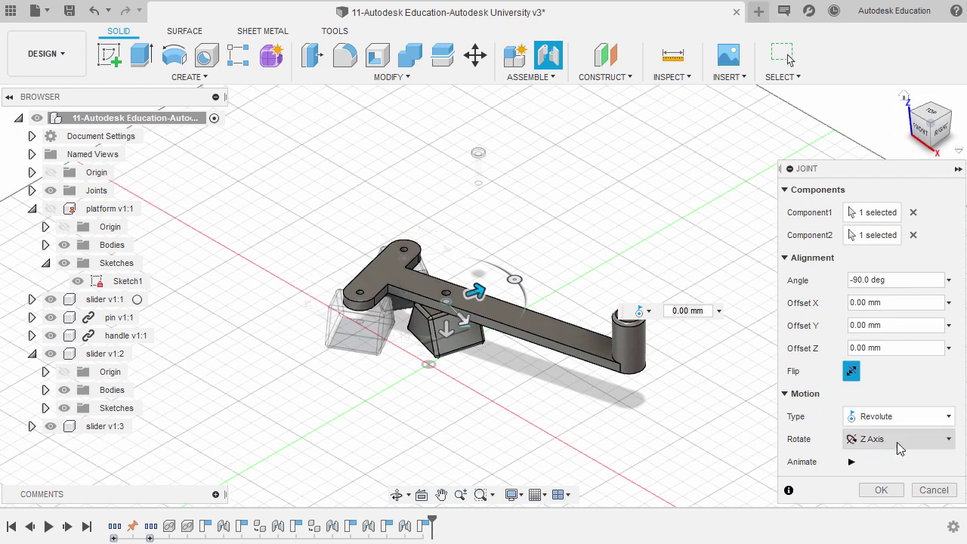
click(878, 490)
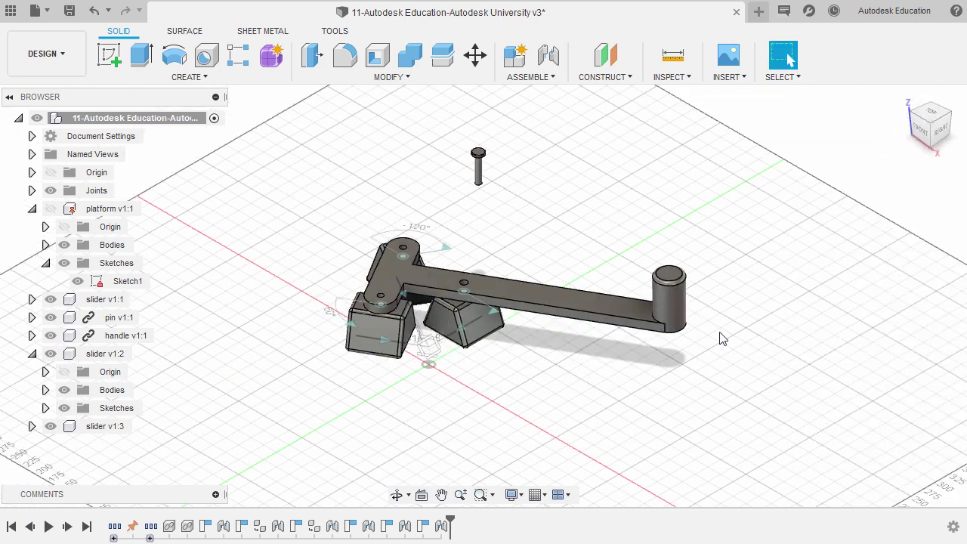
Join the centre under the pin's head to the top of the handle's rear end hole with Revolute motion about the Z Axis.
key(j)
scroll(484, 159, up, 5)
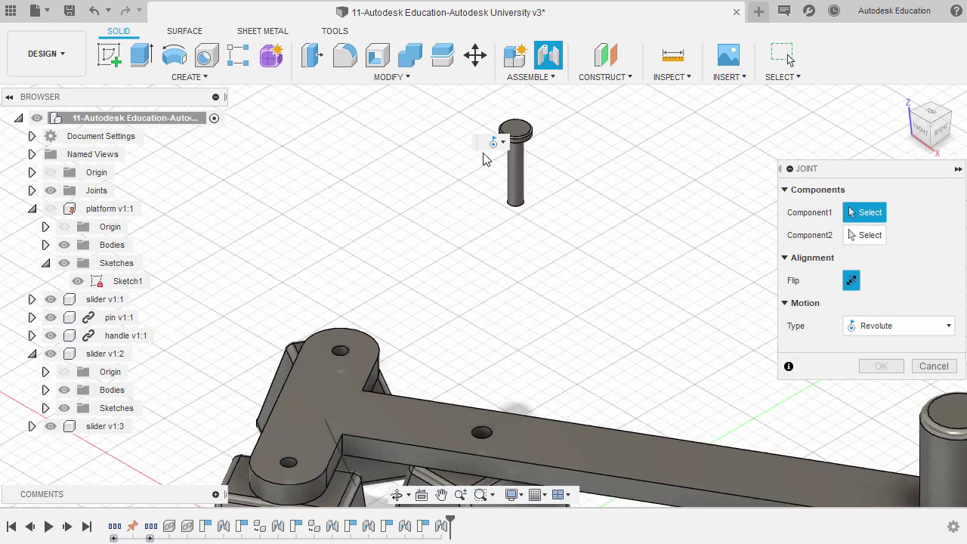
scroll(484, 159, up, 3)
shift+middle_drag(485, 159, 496, 287)
scroll(499, 271, up, 2)
scroll(496, 287, up, 2)
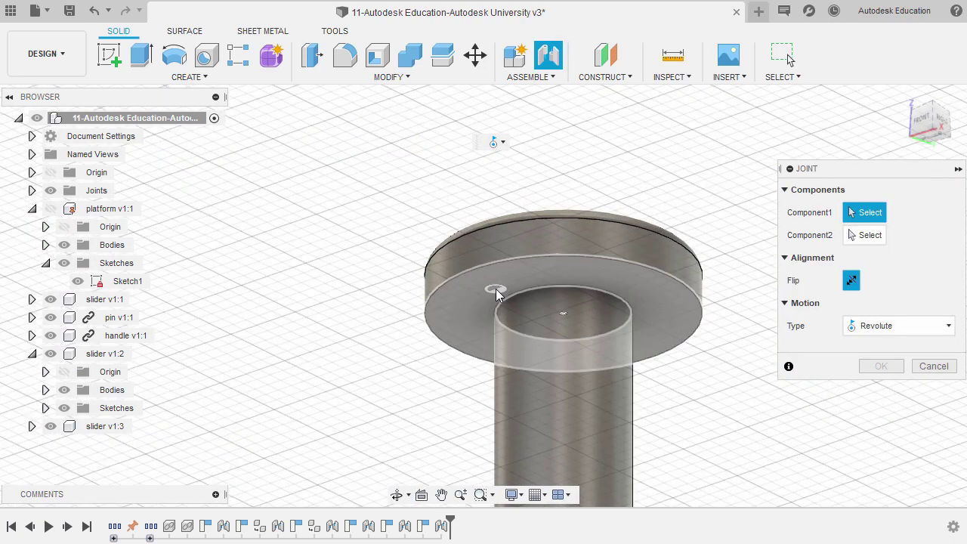
click(563, 316)
scroll(562, 316, down, 5)
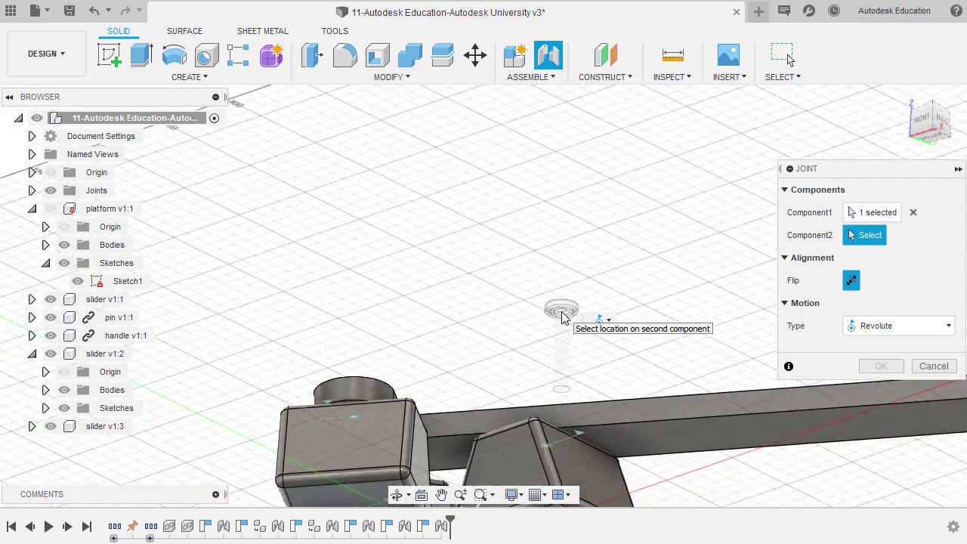
shift+middle_drag(563, 316, 518, 421)
scroll(469, 244, up, 3)
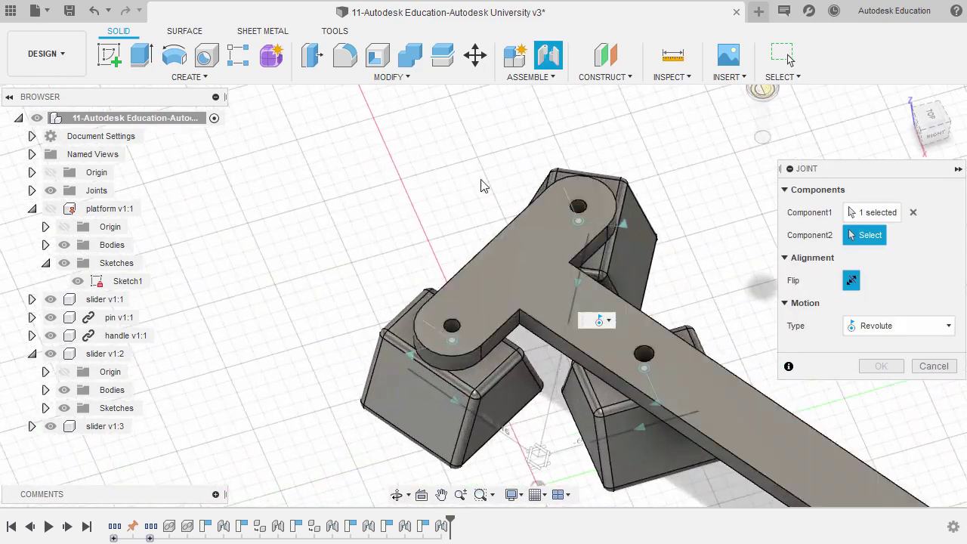
middle_drag(553, 249, 508, 227)
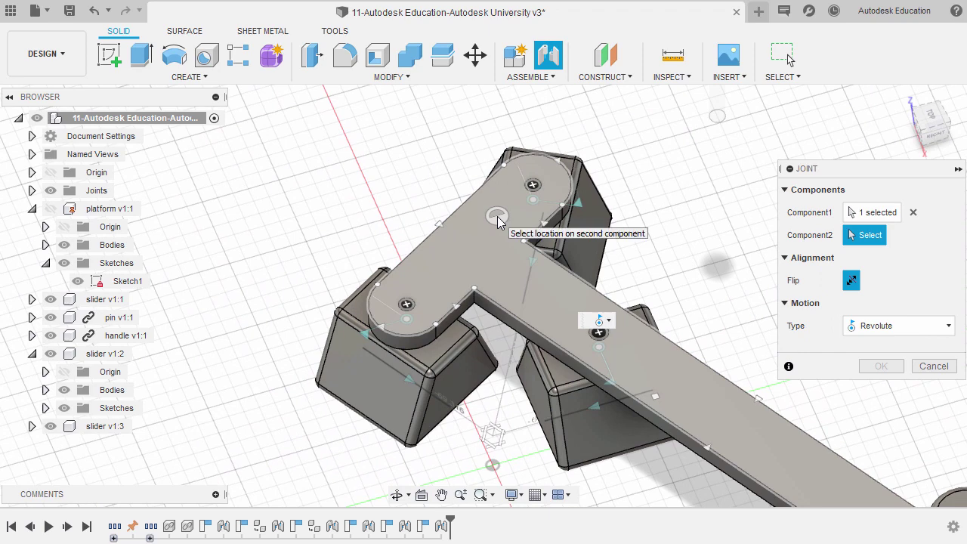
click(532, 186)
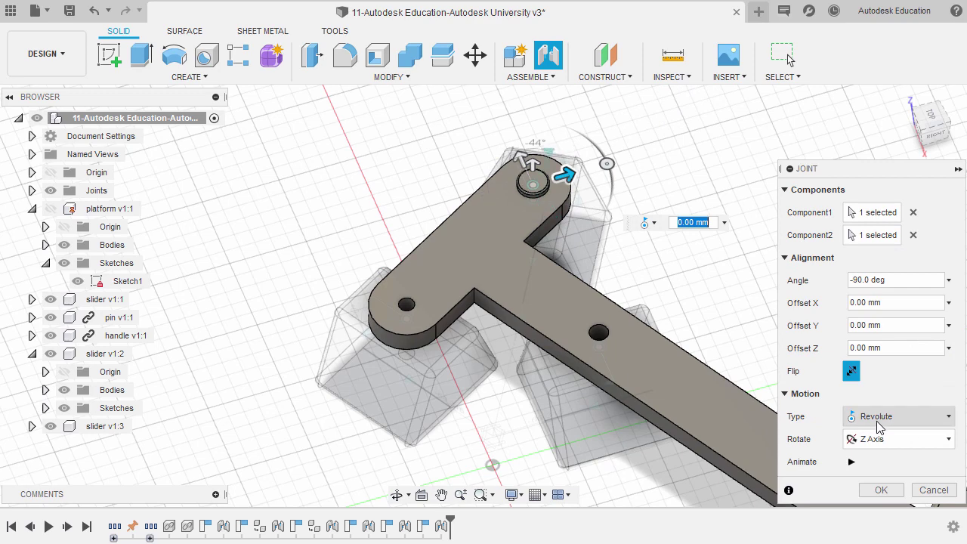
click(881, 490)
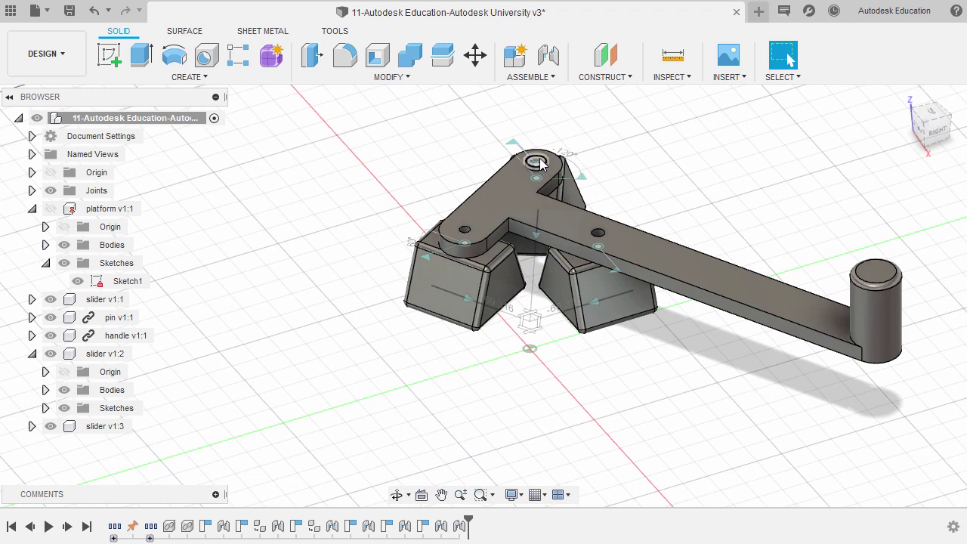
Paste a copy of the pin and move it about -54 mm in X and -140 mm in Y, clear of the handle.
click(106, 321)
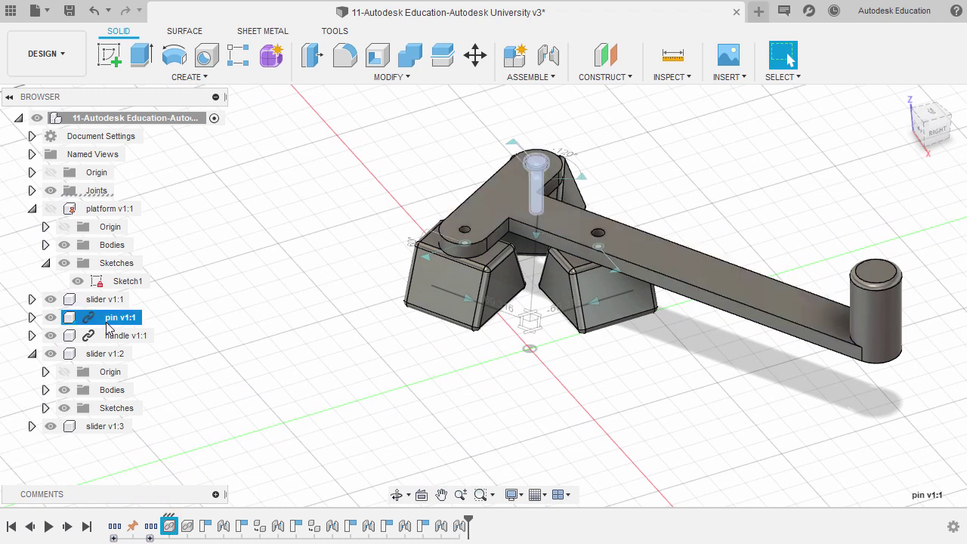
click(266, 216)
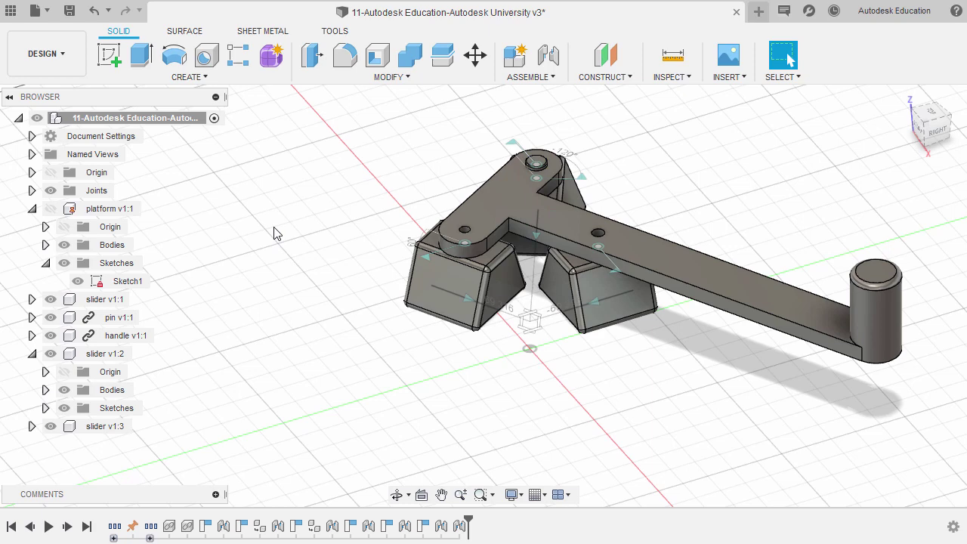
key(ctrl+v)
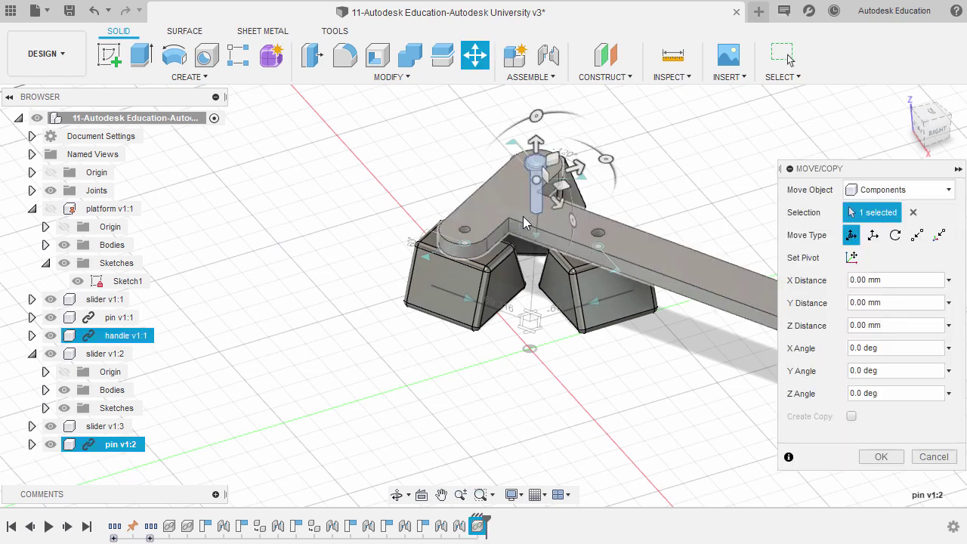
drag(563, 198, 396, 198)
right_click(297, 253)
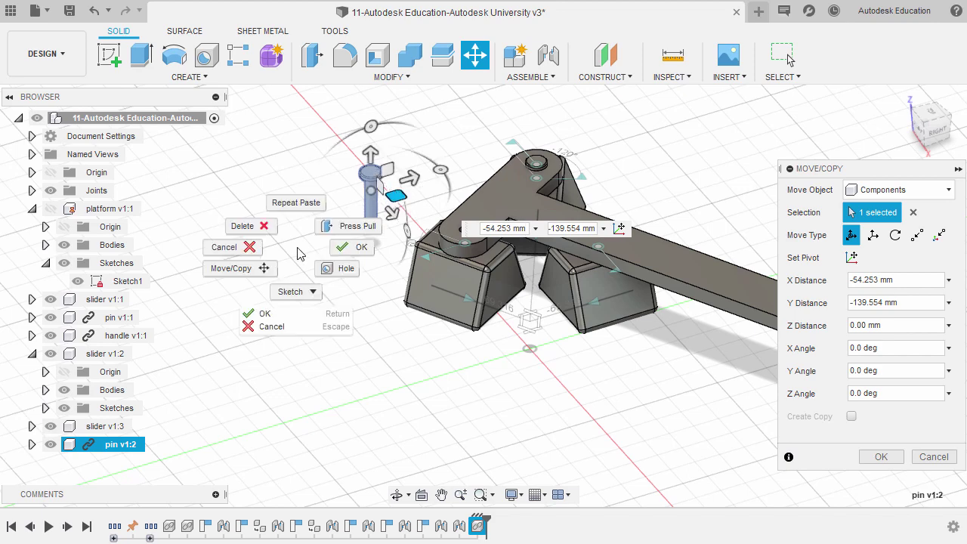
click(346, 248)
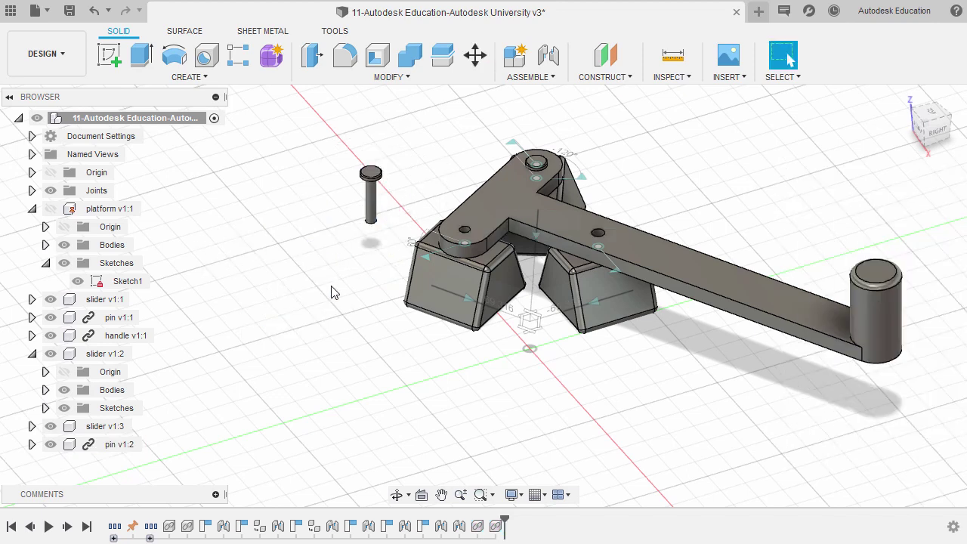
Paste a second copy of the pin and move it about 40 mm in X and 89 mm in Y, beside the handle.
key(ctrl+v)
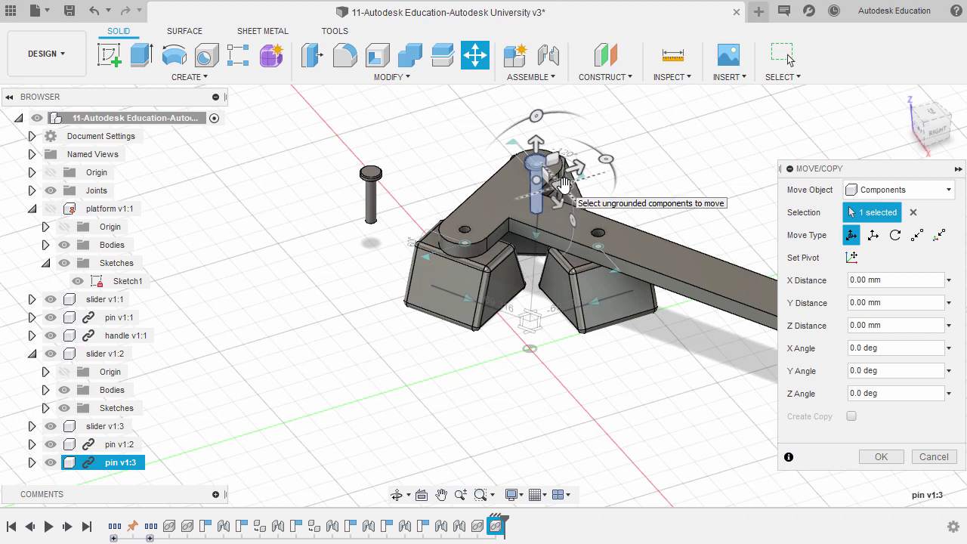
drag(562, 183, 680, 172)
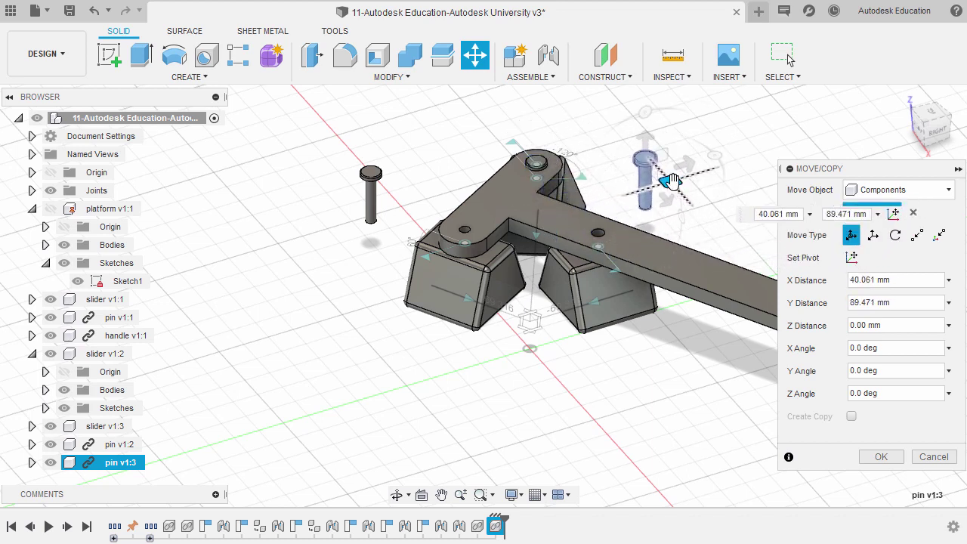
right_click(741, 131)
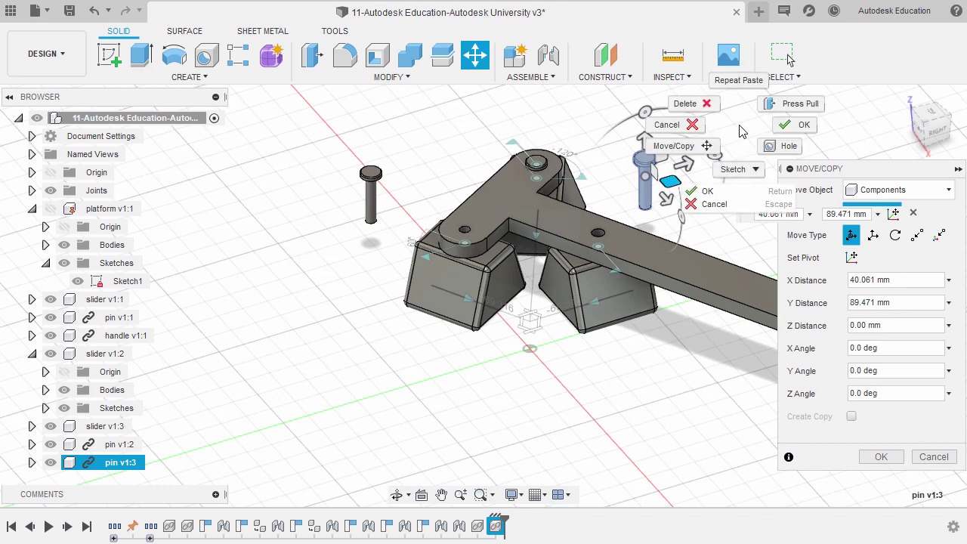
click(793, 127)
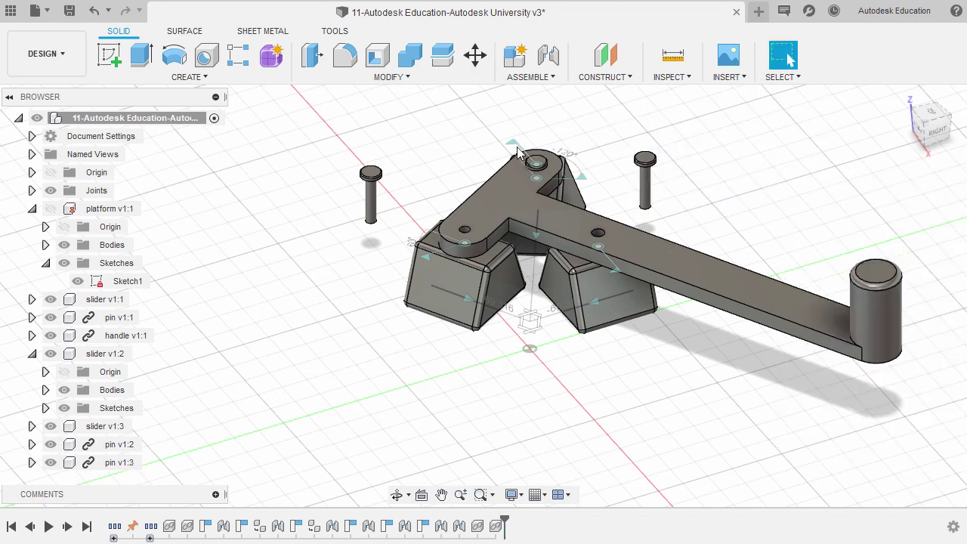
Join the centre under the first pin copy's head to the top of the handle's front end hole with Revolute motion about the Z Axis.
key(j)
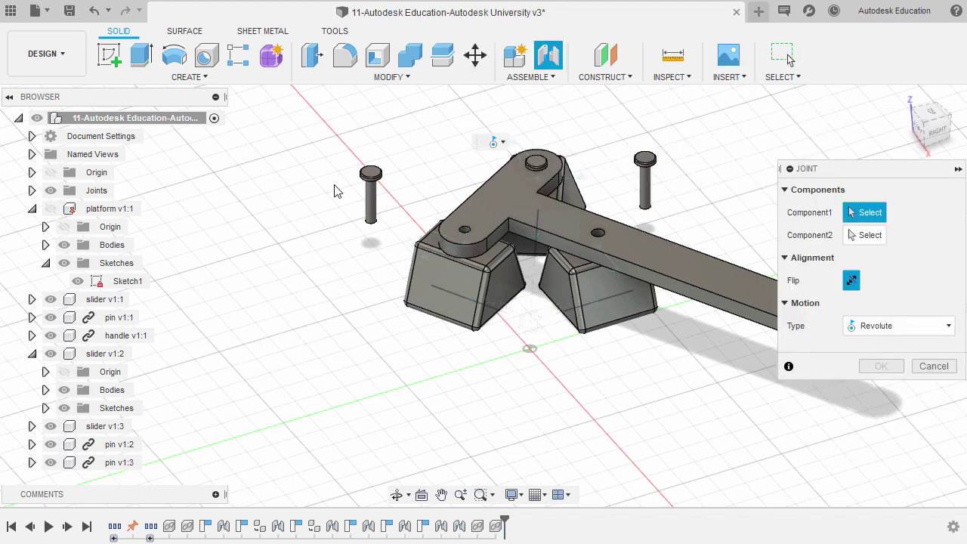
scroll(352, 188, up, 8)
scroll(397, 171, up, 3)
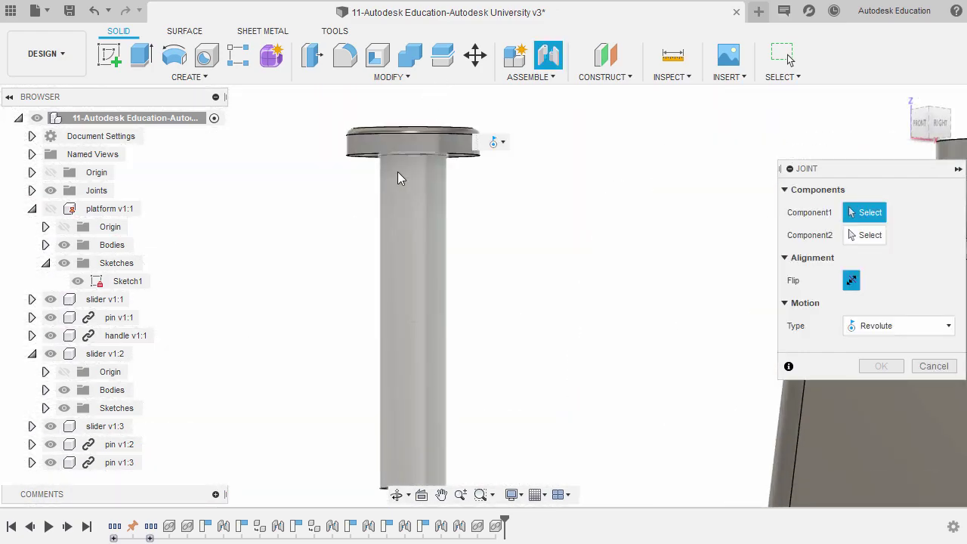
shift+middle_drag(398, 172, 367, 143)
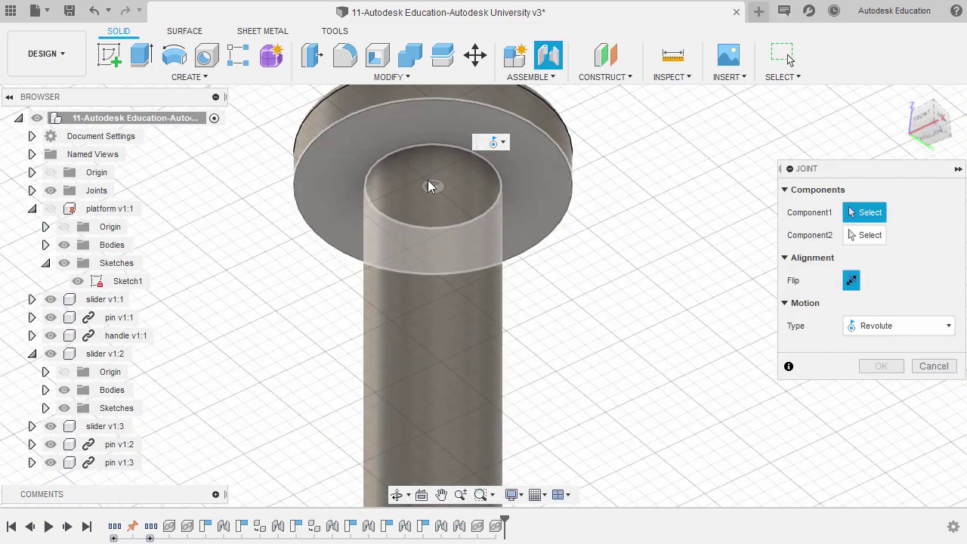
click(428, 186)
scroll(427, 187, down, 5)
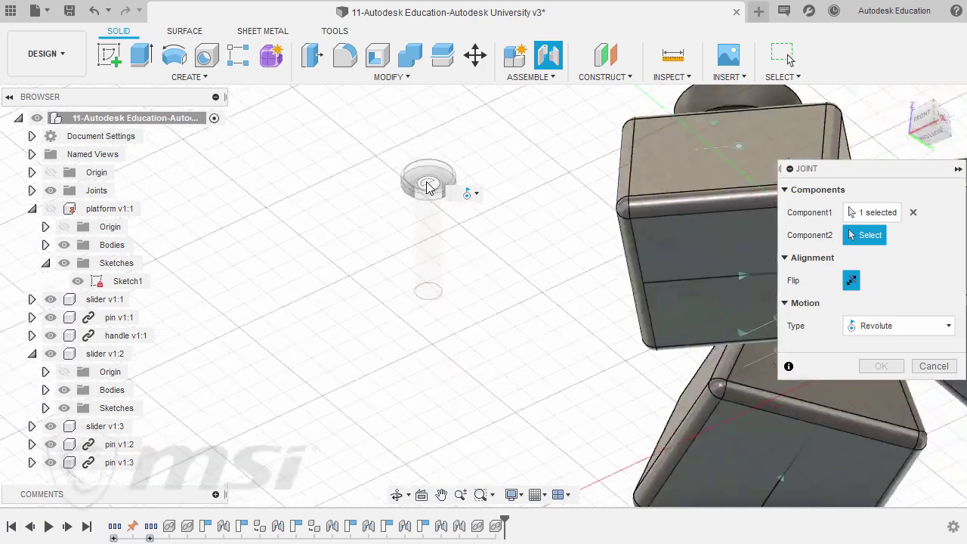
shift+middle_drag(427, 186, 385, 287)
middle_drag(591, 284, 468, 225)
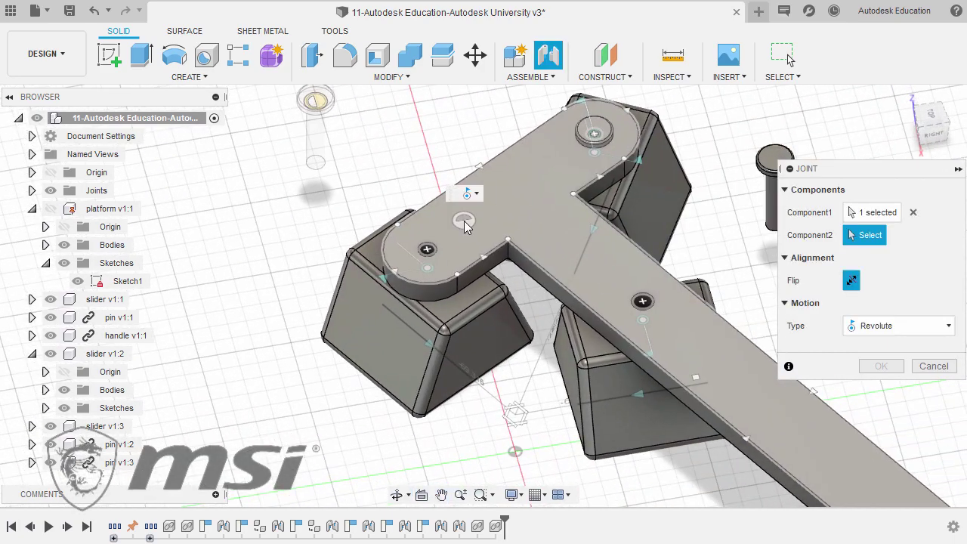
click(427, 252)
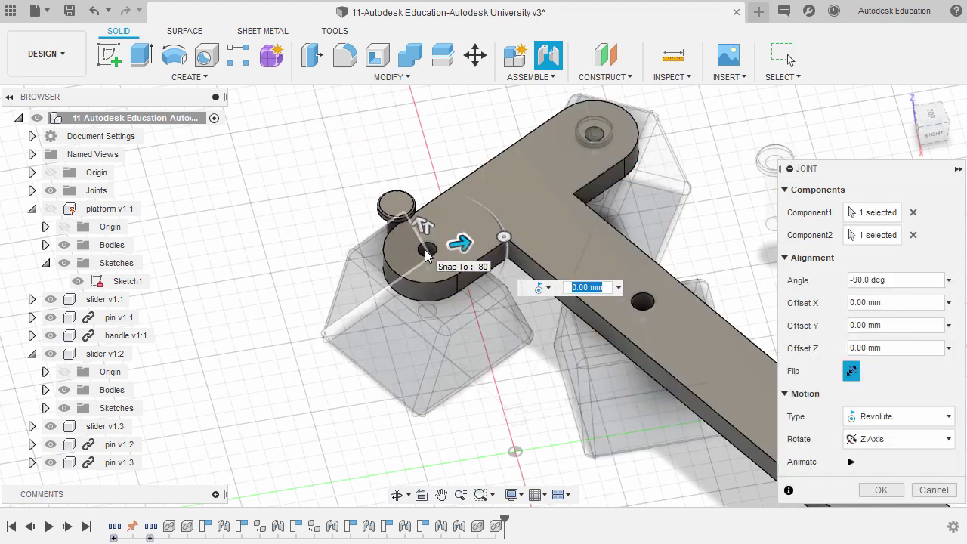
click(879, 490)
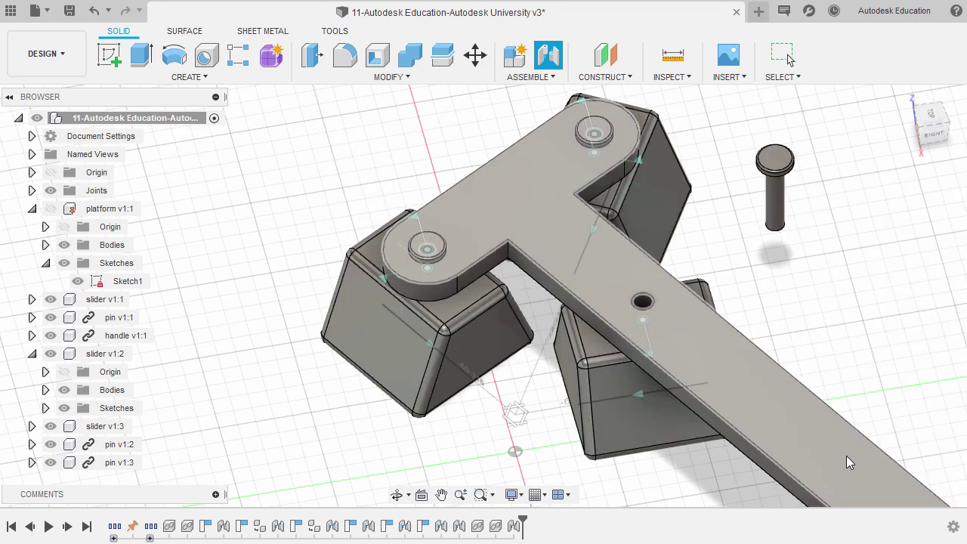
Join the top of the handle's middle hole to the centre under the remaining pin's head with Revolute motion about the Z Axis.
key(j)
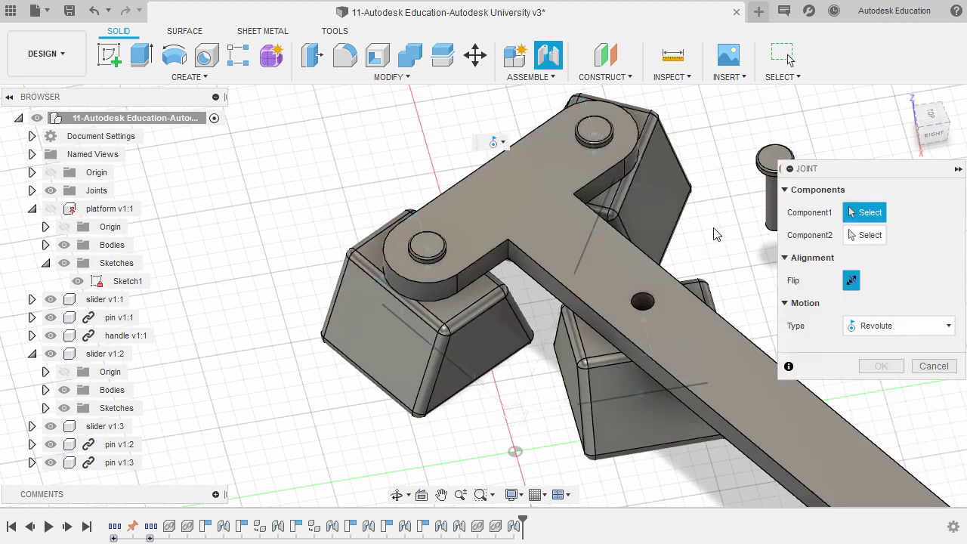
shift+middle_drag(703, 237, 708, 192)
scroll(421, 179, up, 5)
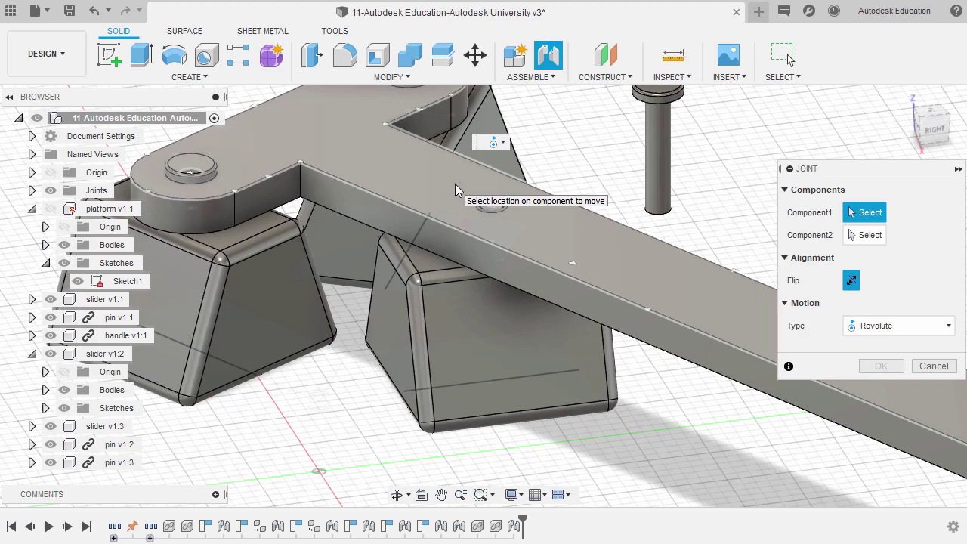
click(494, 207)
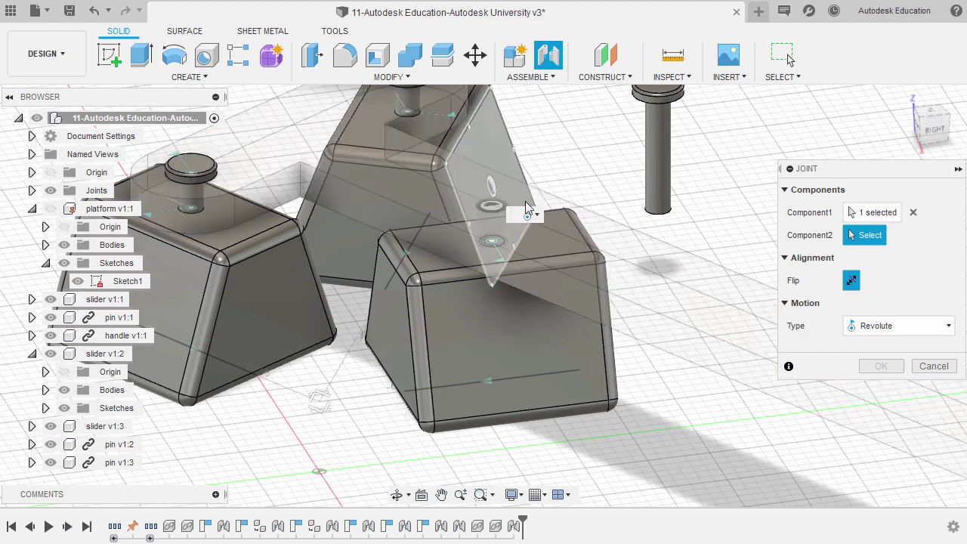
shift+middle_drag(527, 208, 561, 153)
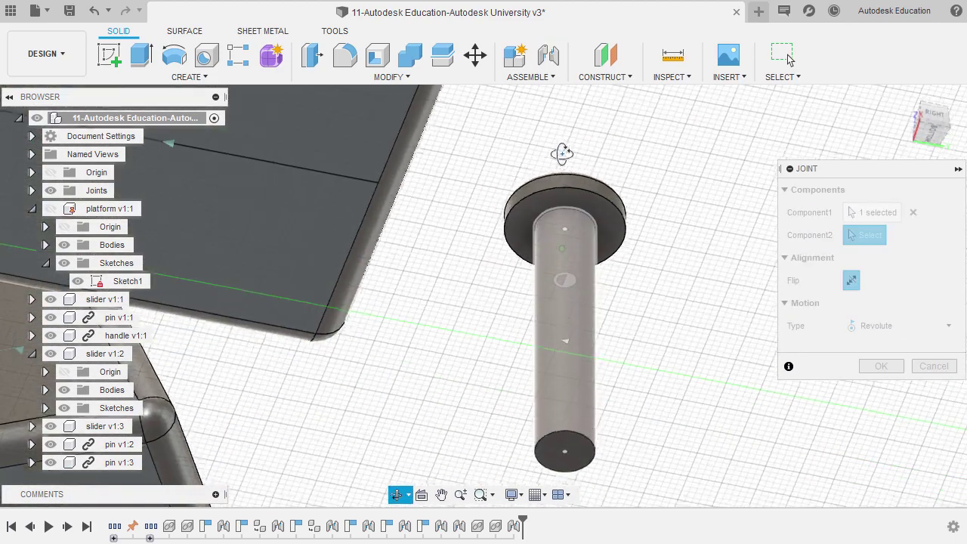
scroll(559, 223, up, 5)
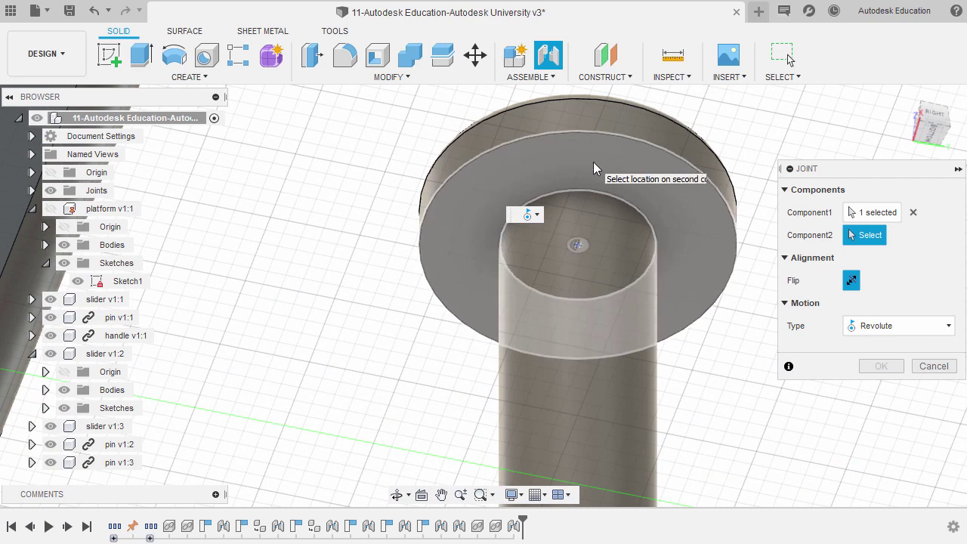
click(577, 243)
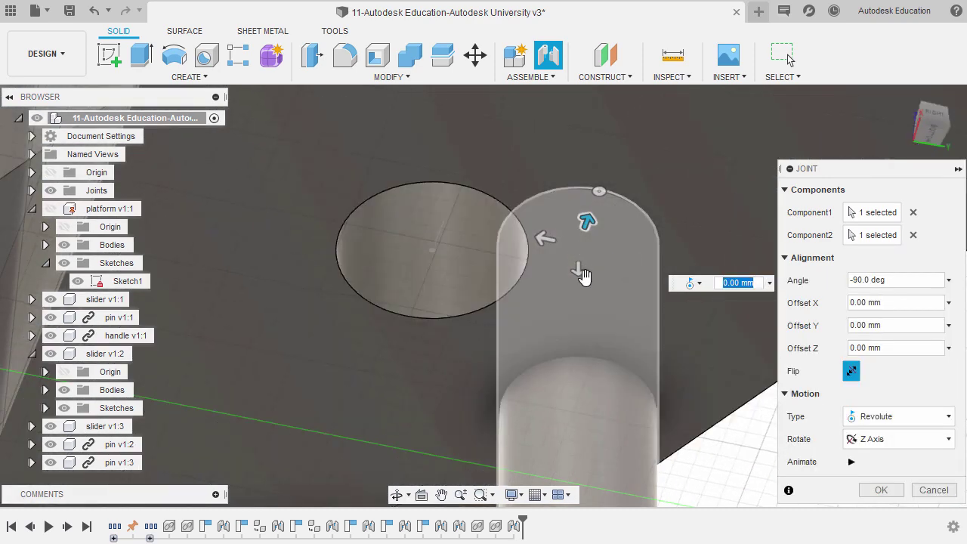
click(881, 489)
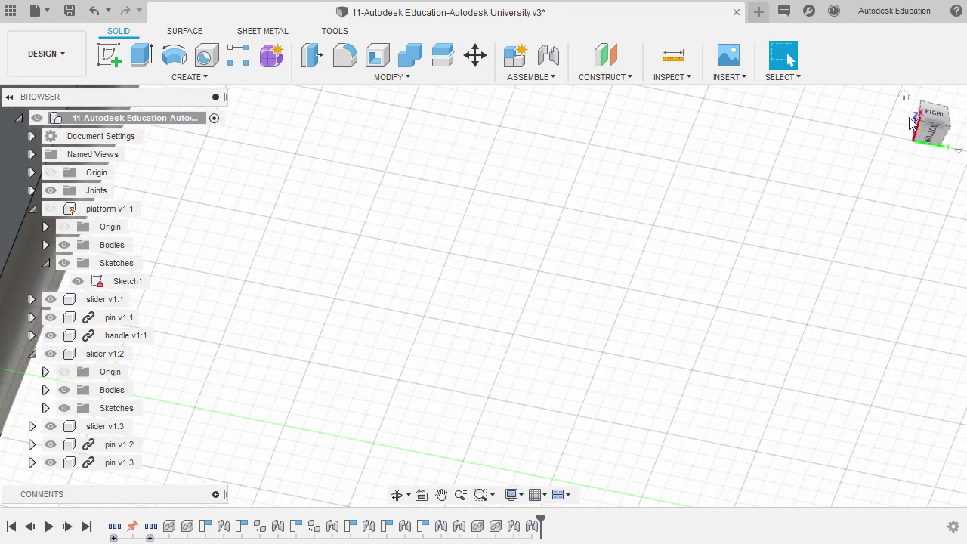
Show the platform again and hide its Sketch1 containing the channel centre lines.
click(905, 96)
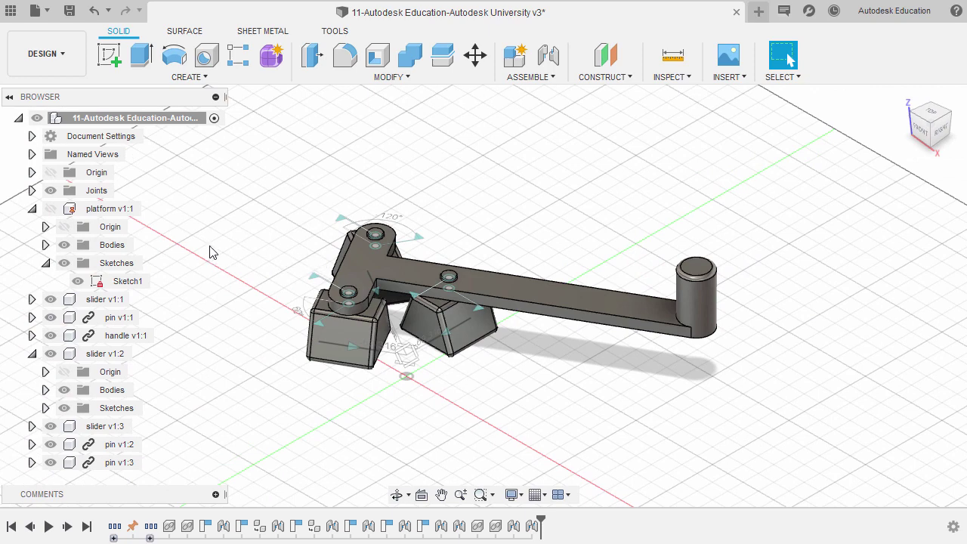
click(50, 212)
click(50, 209)
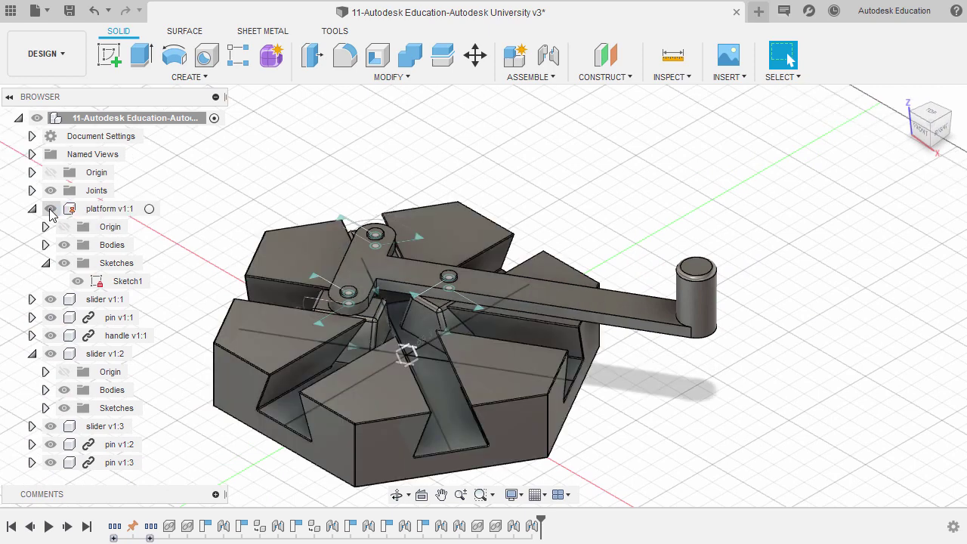
shift+middle_drag(416, 179, 518, 154)
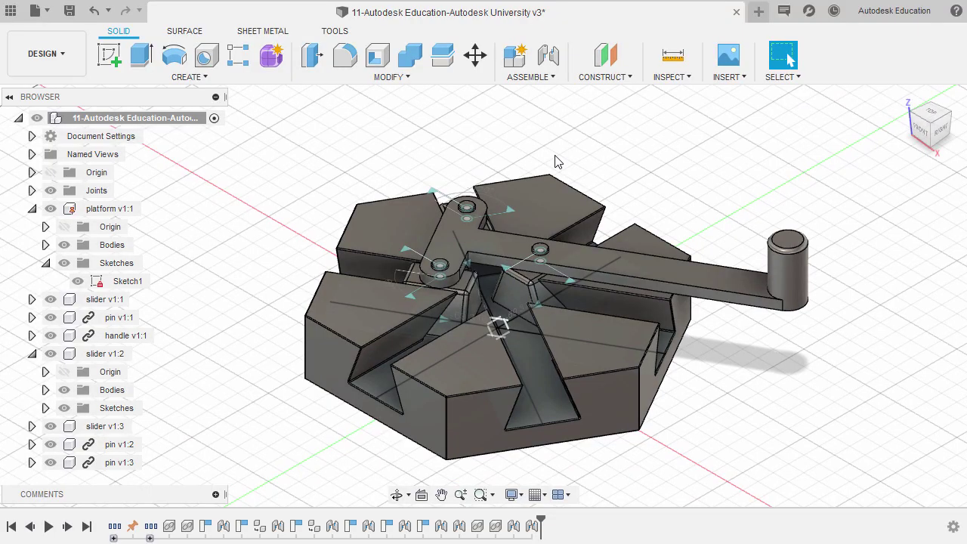
click(388, 396)
right_click(408, 126)
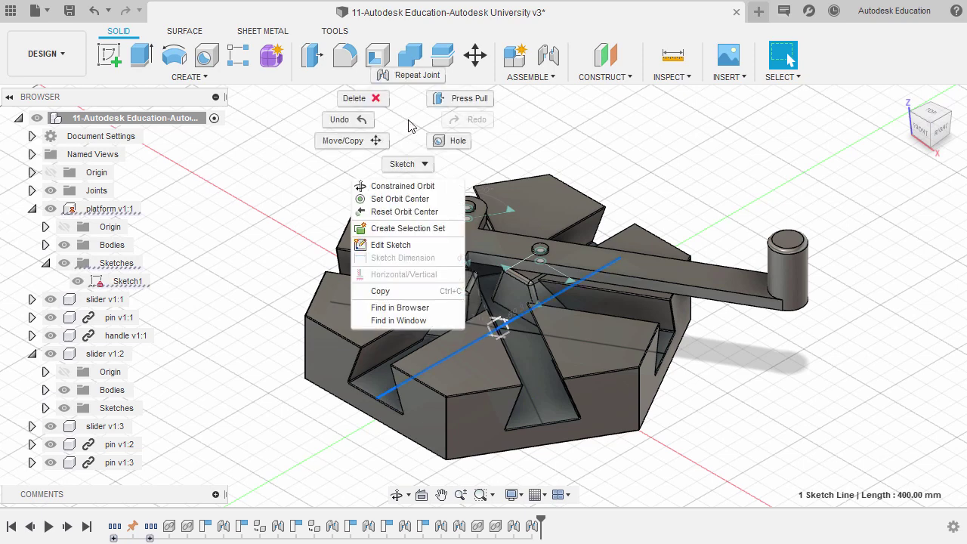
click(421, 307)
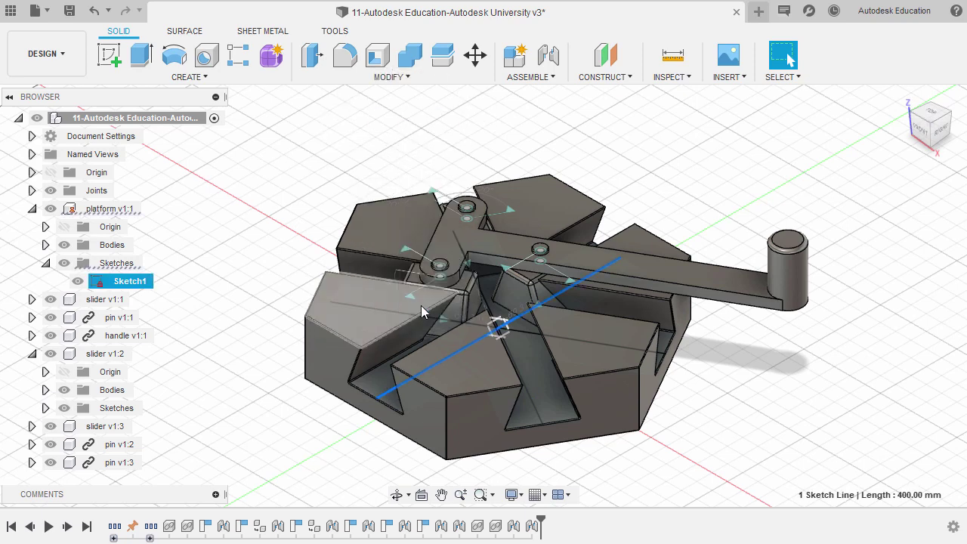
click(77, 282)
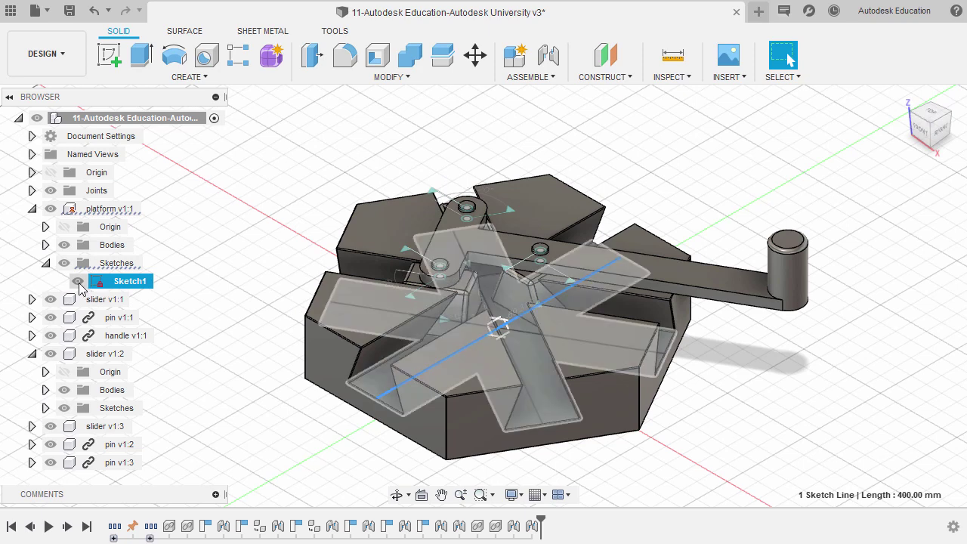
click(78, 281)
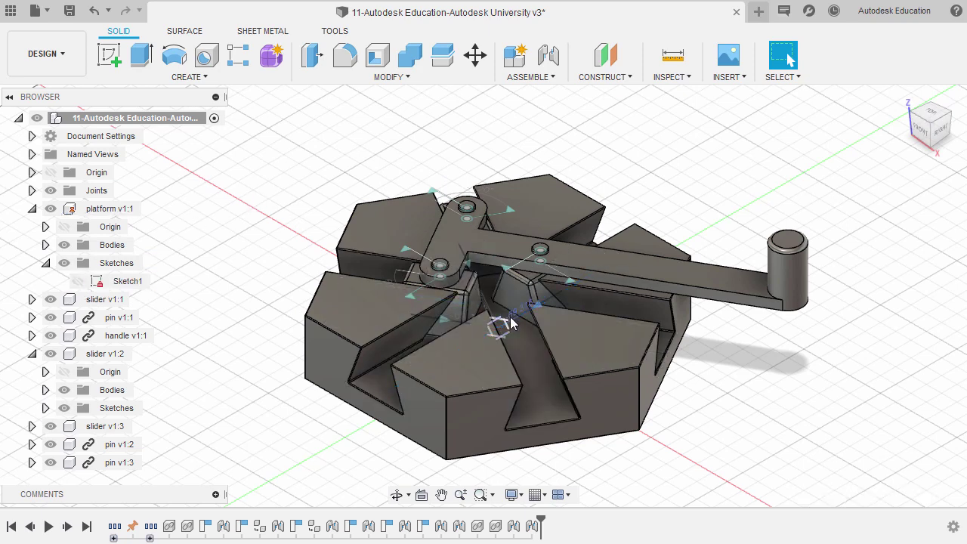
Locate the source of the sketch line on the slider under the handle's middle hole and hide that slider's Sketch1.
scroll(514, 324, up, 5)
shift+middle_drag(513, 332, 533, 344)
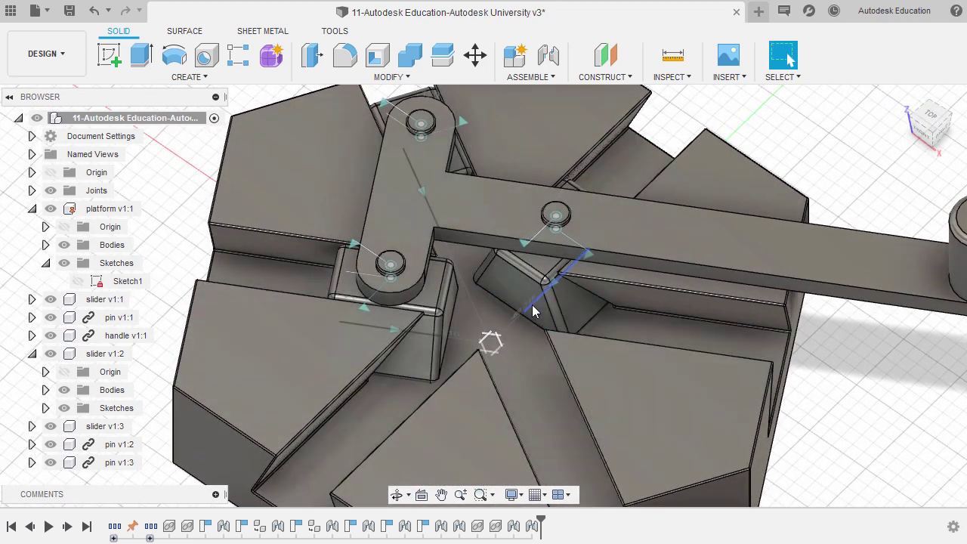
click(533, 309)
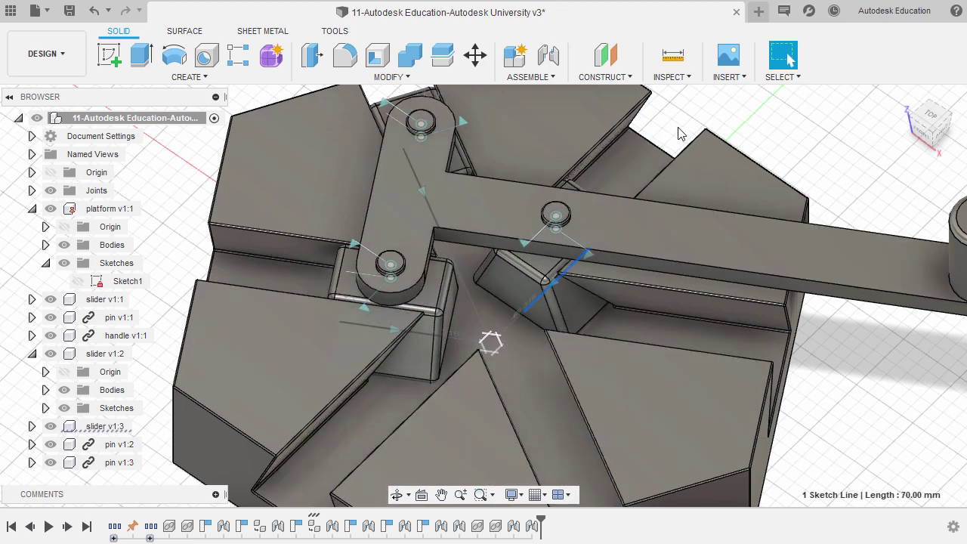
right_click(680, 117)
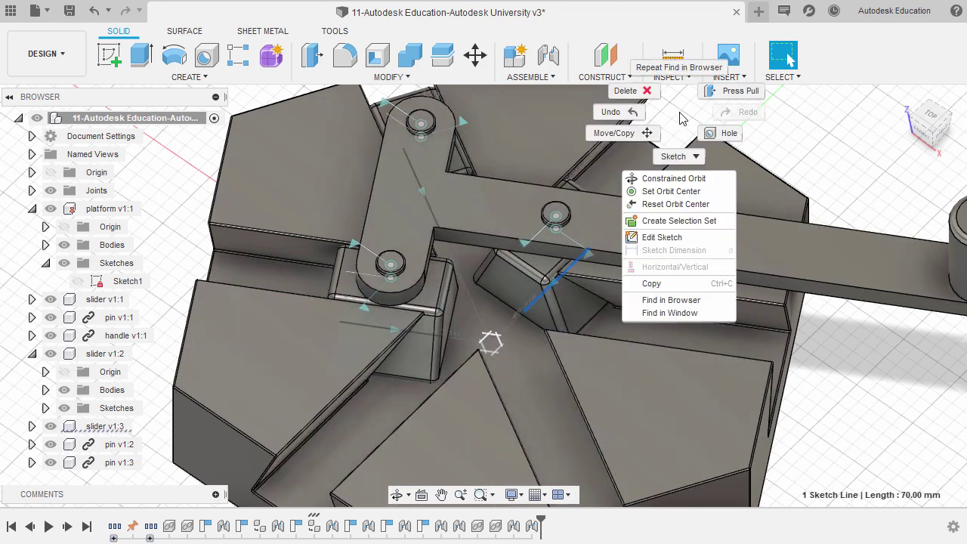
click(669, 298)
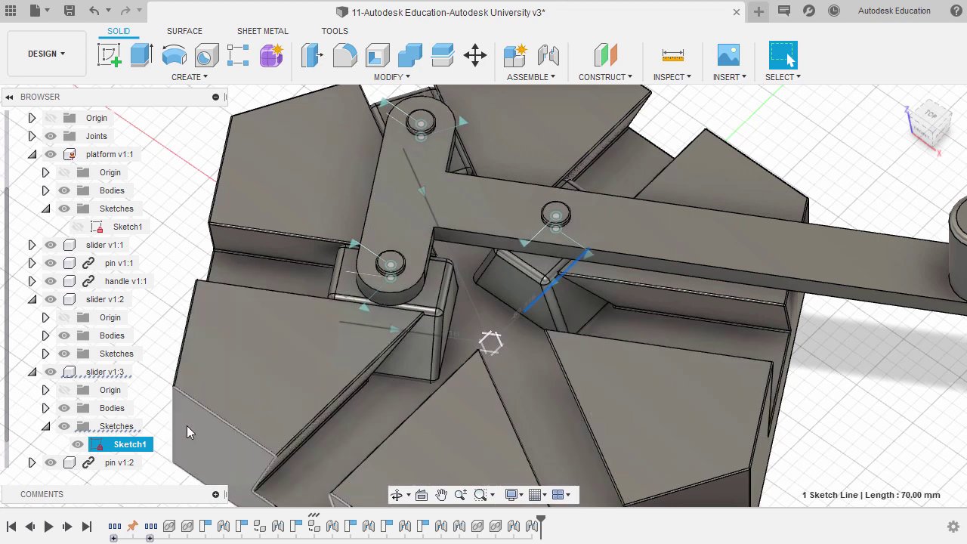
click(78, 445)
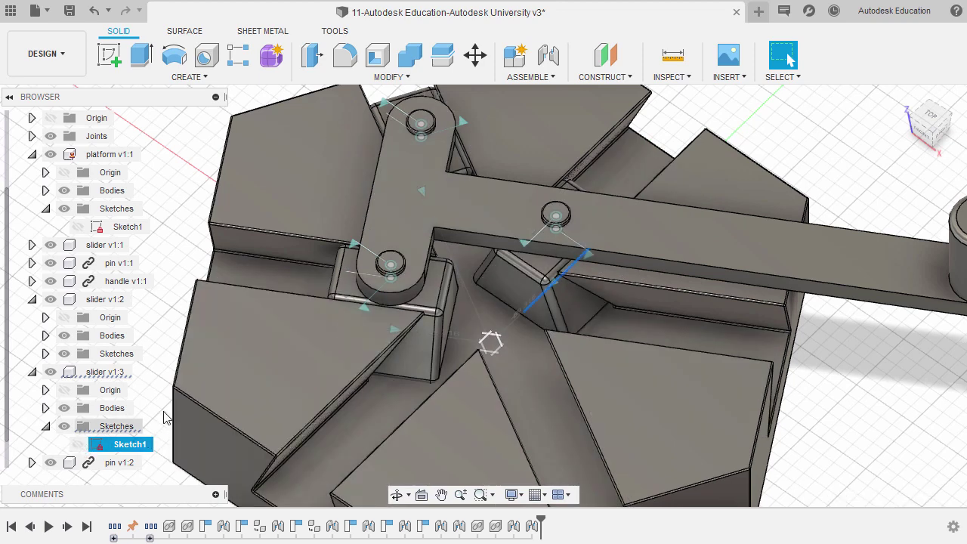
Swing the handle around the platform by its knob to test how the three sliders move in their channels.
scroll(640, 252, down, 5)
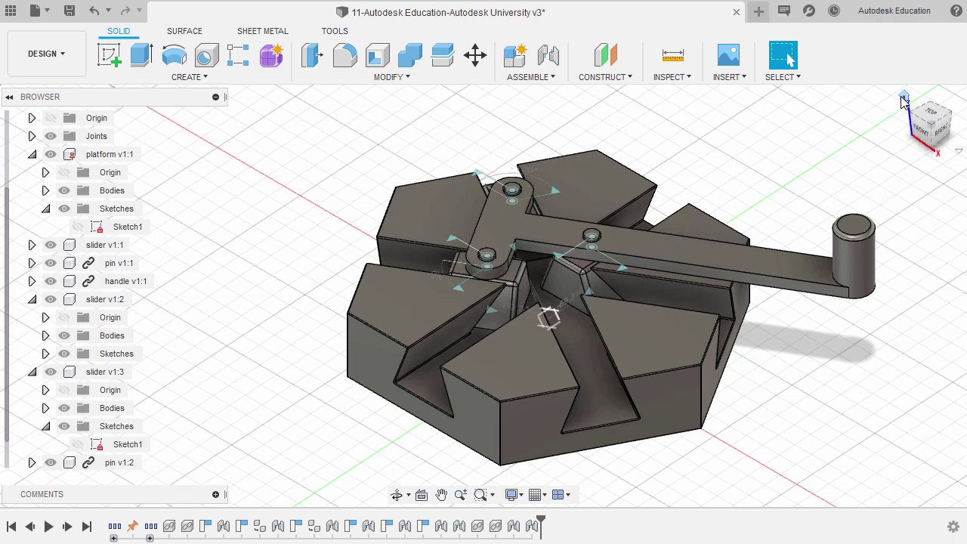
click(905, 98)
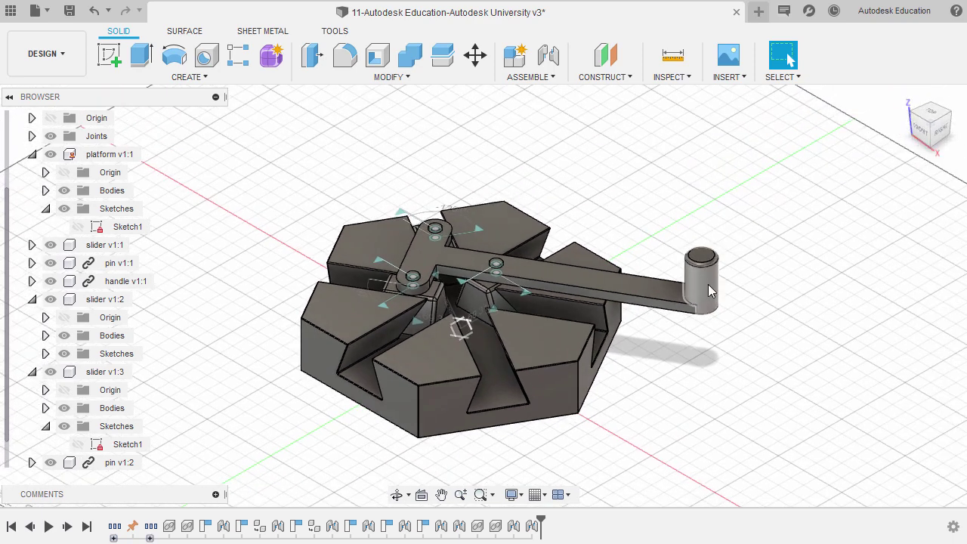
drag(708, 284, 585, 286)
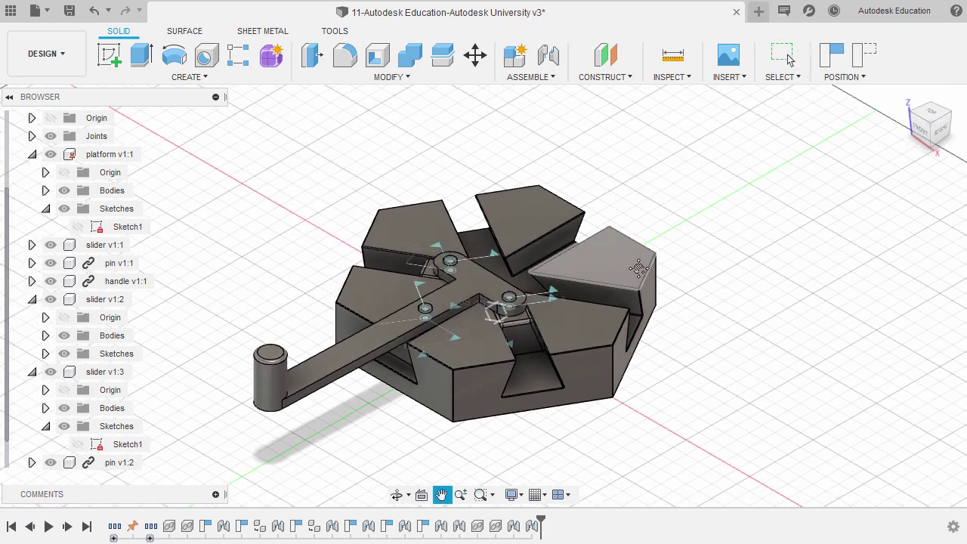
Animate the whole model from the Rev4 joint to examine the mechanism's motion.
scroll(67, 234, up, 2)
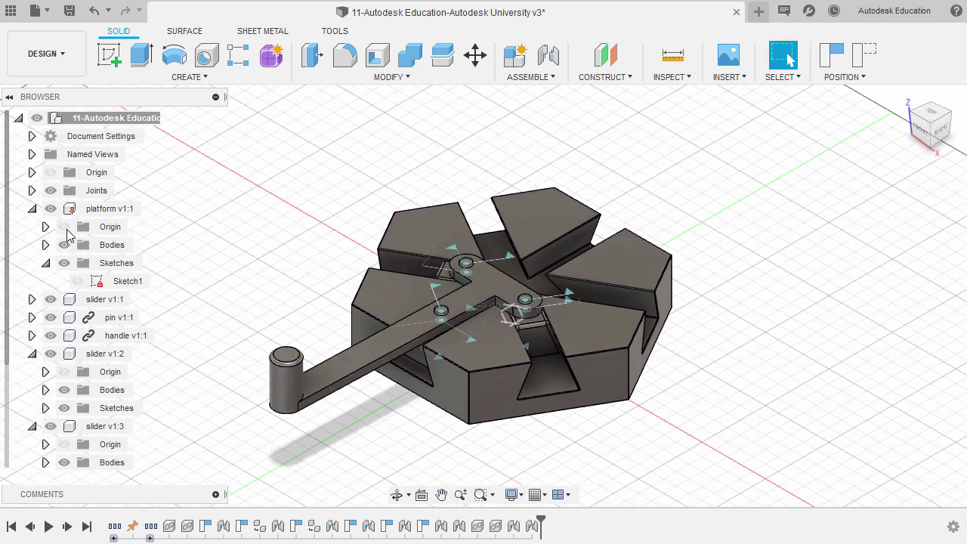
click(32, 191)
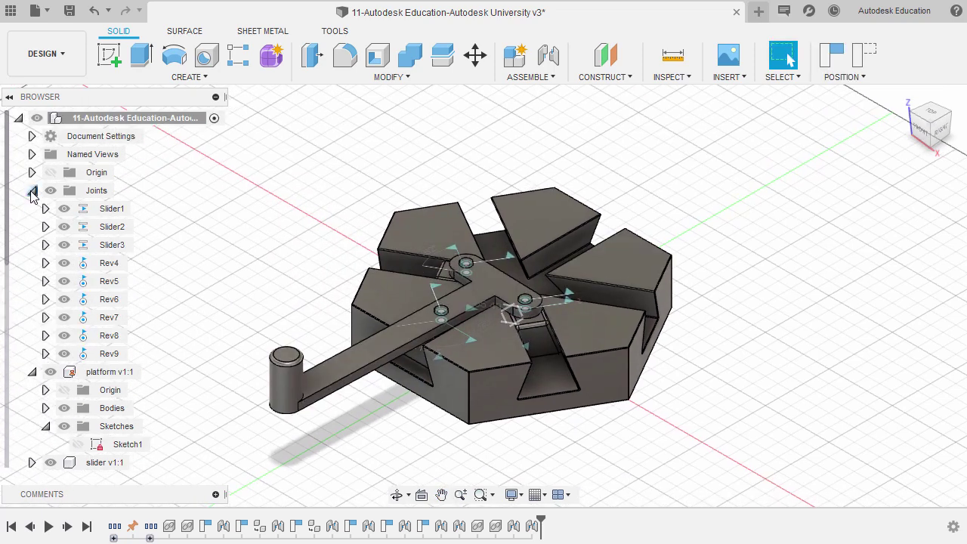
click(109, 264)
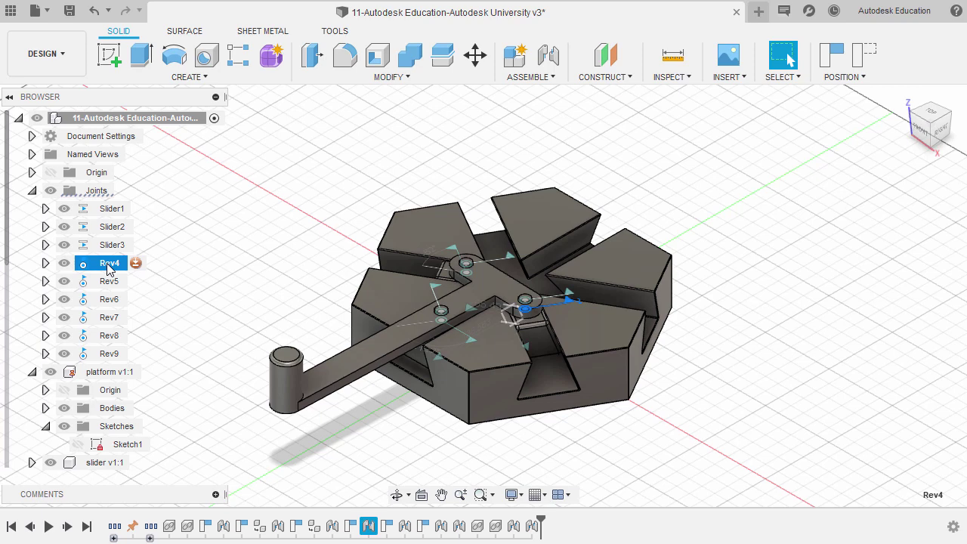
right_click(109, 267)
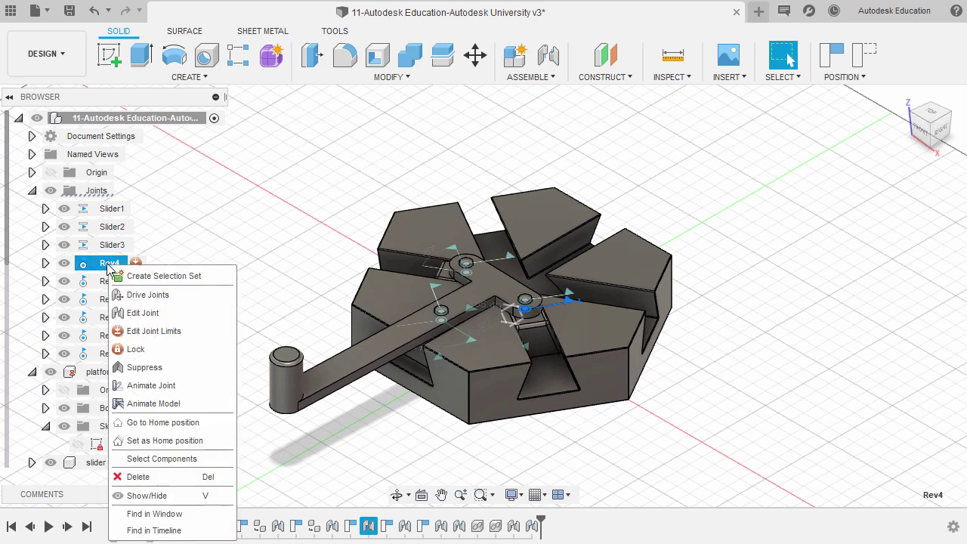
click(152, 405)
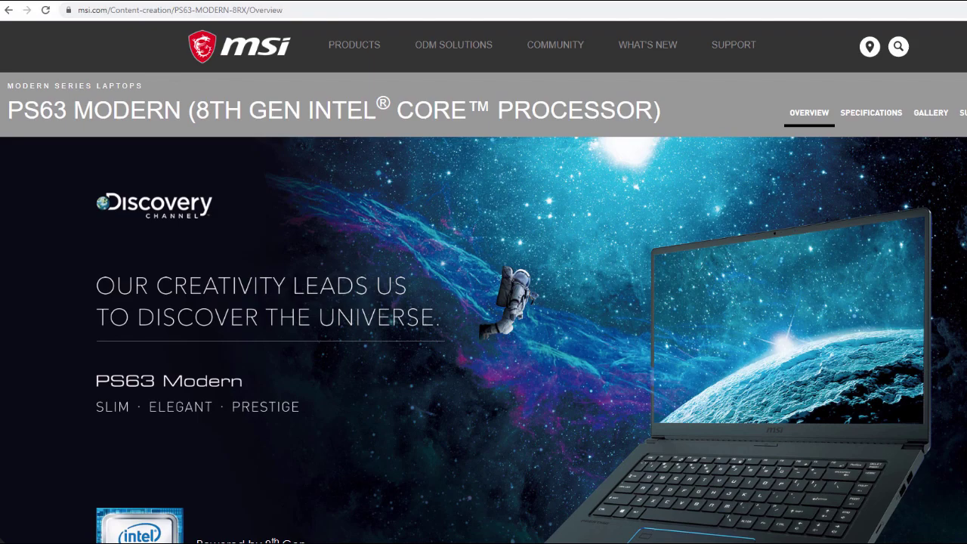
Switch to the web browser and look through the overview page of the MSI PS63 Modern laptop.
scroll(483, 302, down, 4)
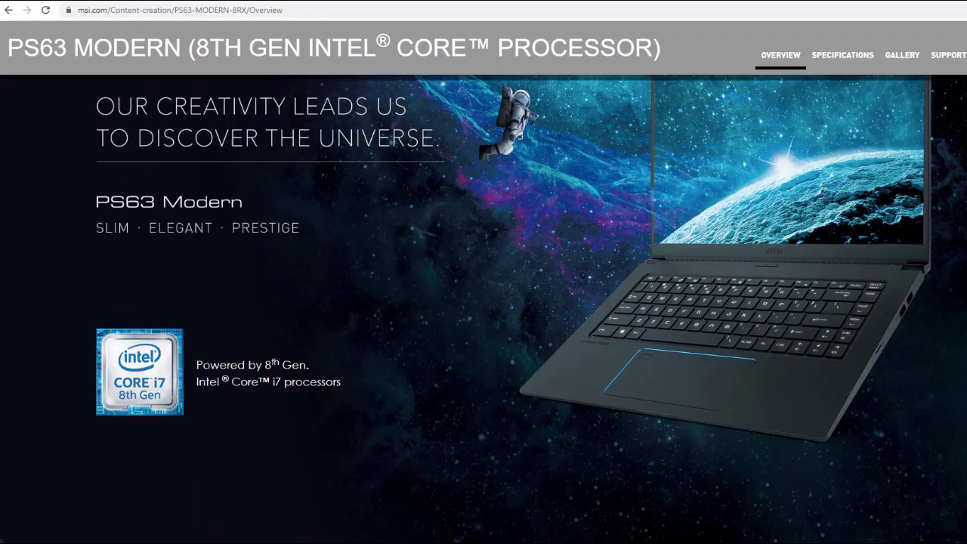
scroll(484, 302, down, 10)
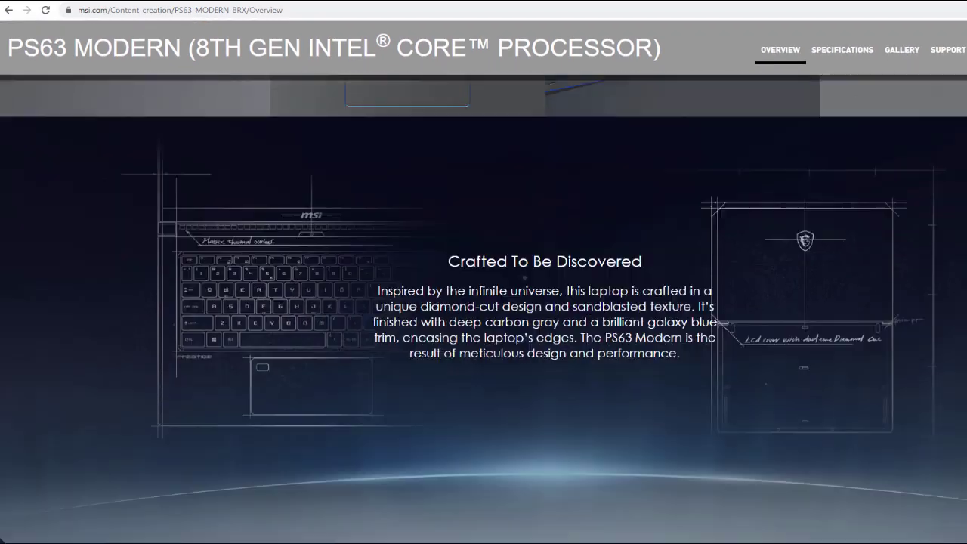
scroll(483, 302, down, 14)
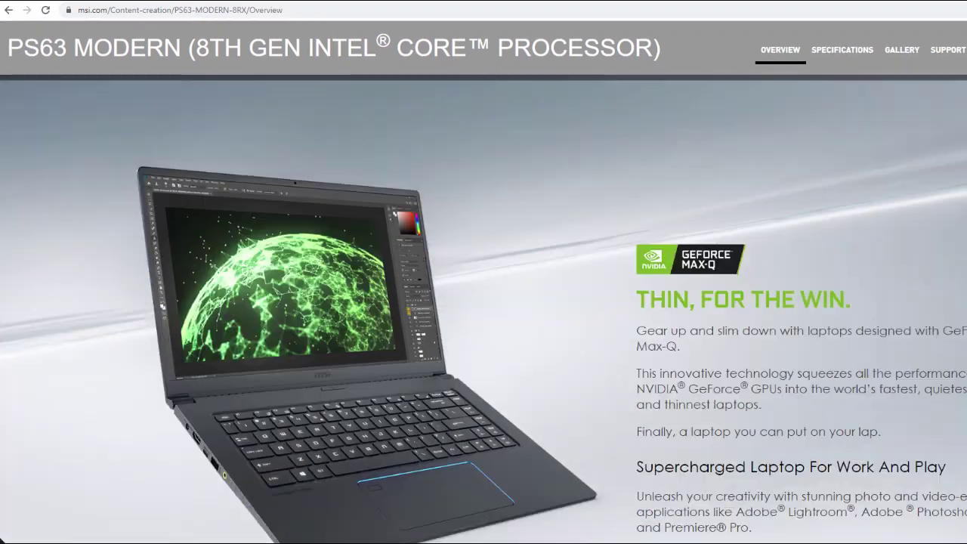
scroll(483, 302, down, 10)
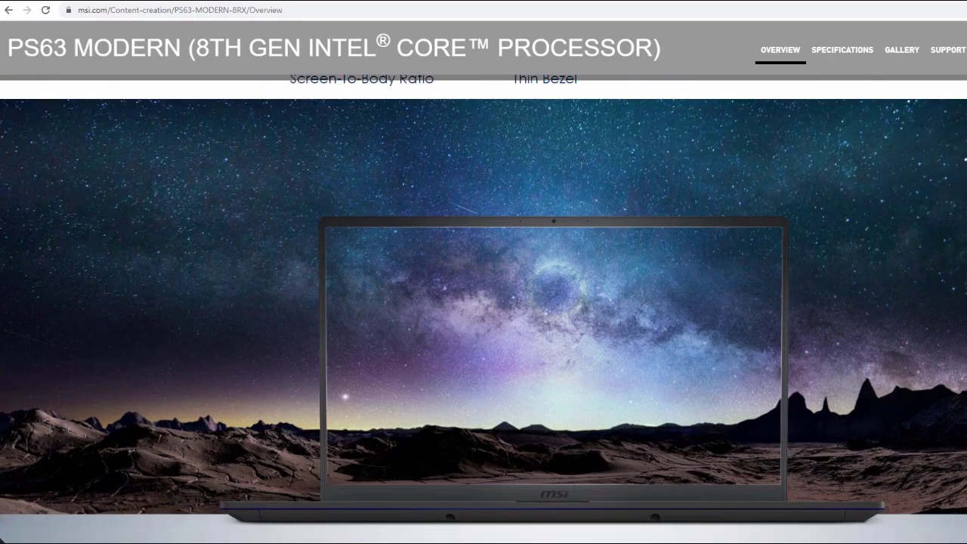
scroll(483, 302, down, 8)
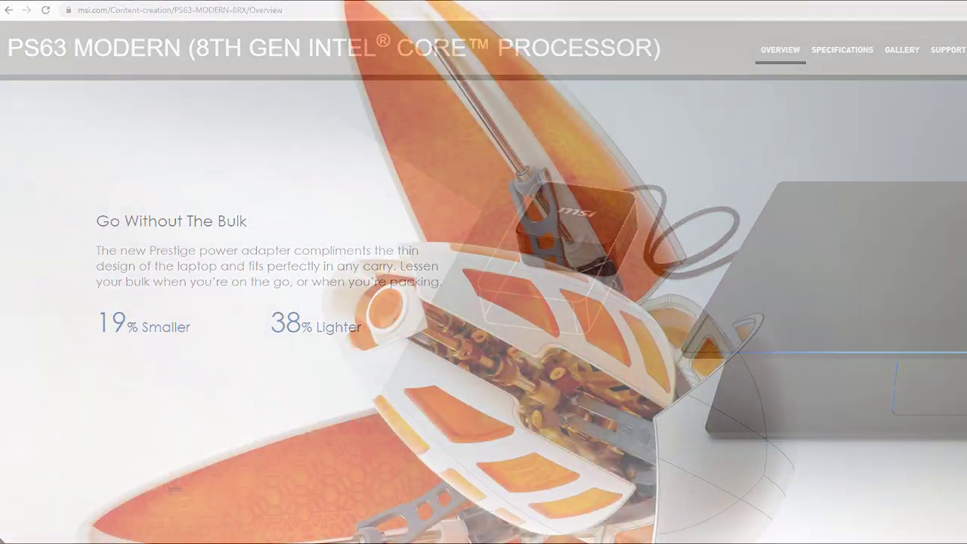